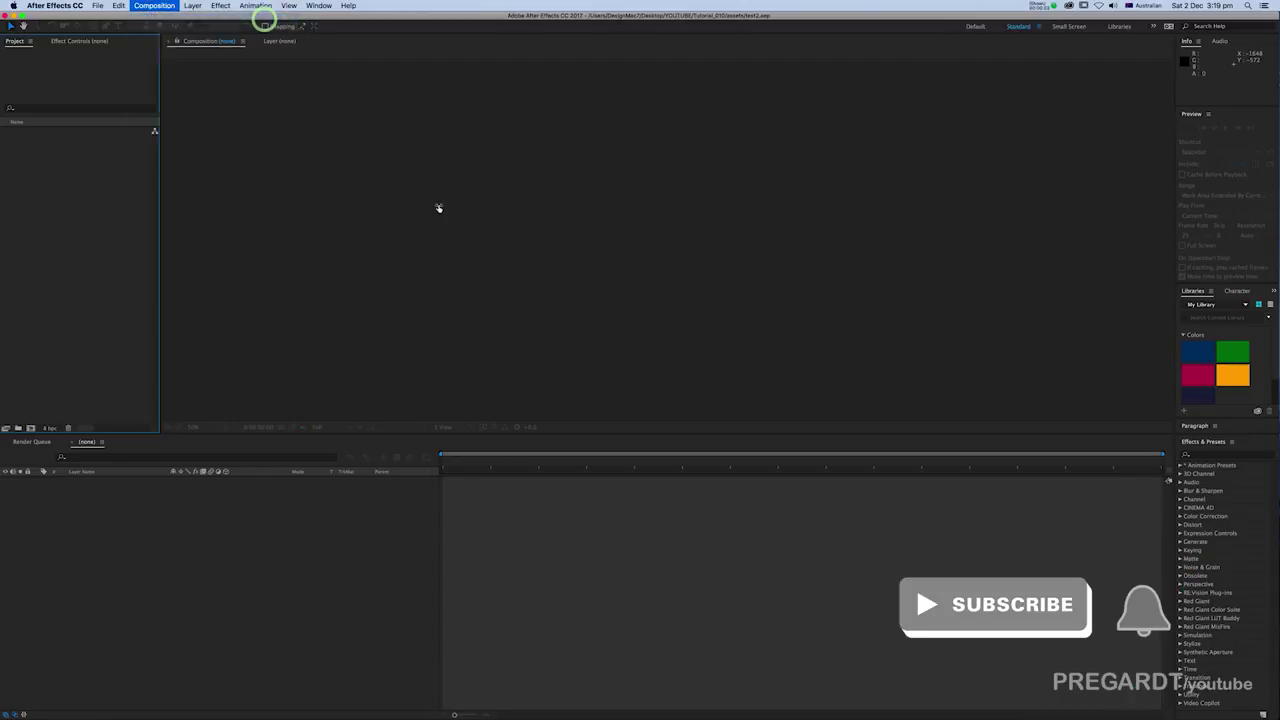
Step: Create a 1920 x 1024 composition and import the monkey anim.aep and walking pregardt.aep projects
left_click(631, 363)
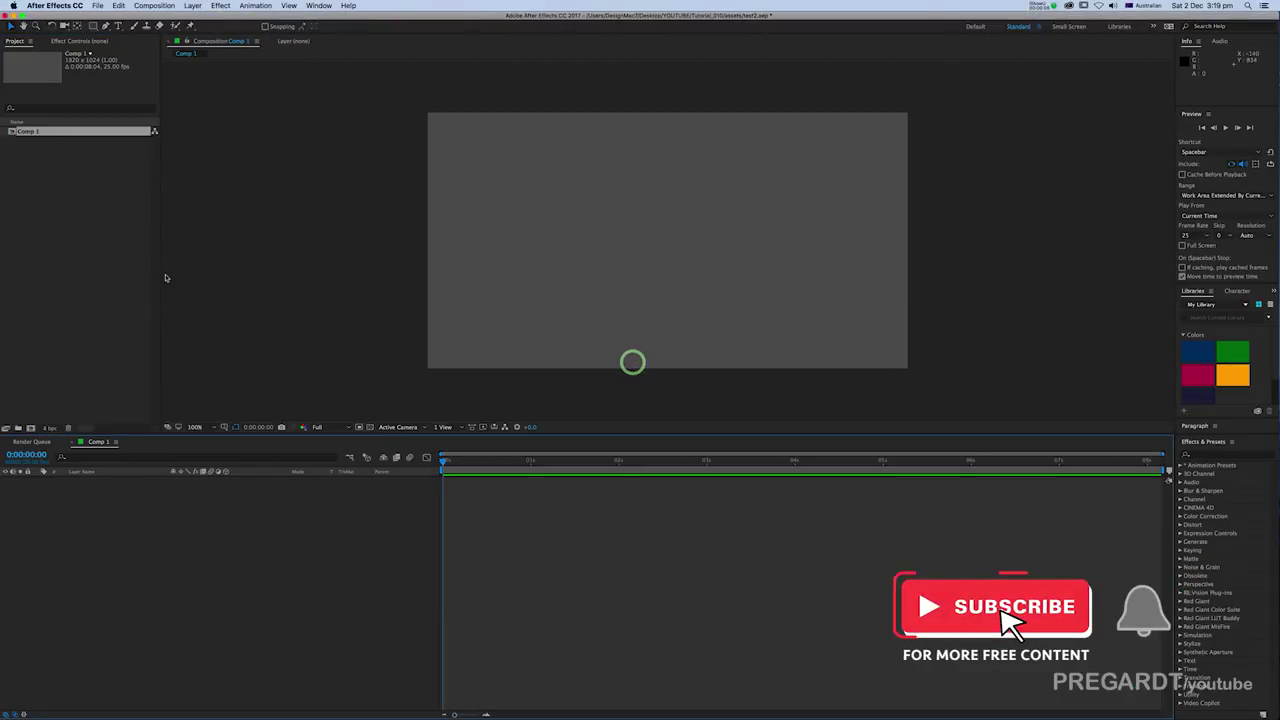
right_click(69, 186)
mouse_move(101, 231)
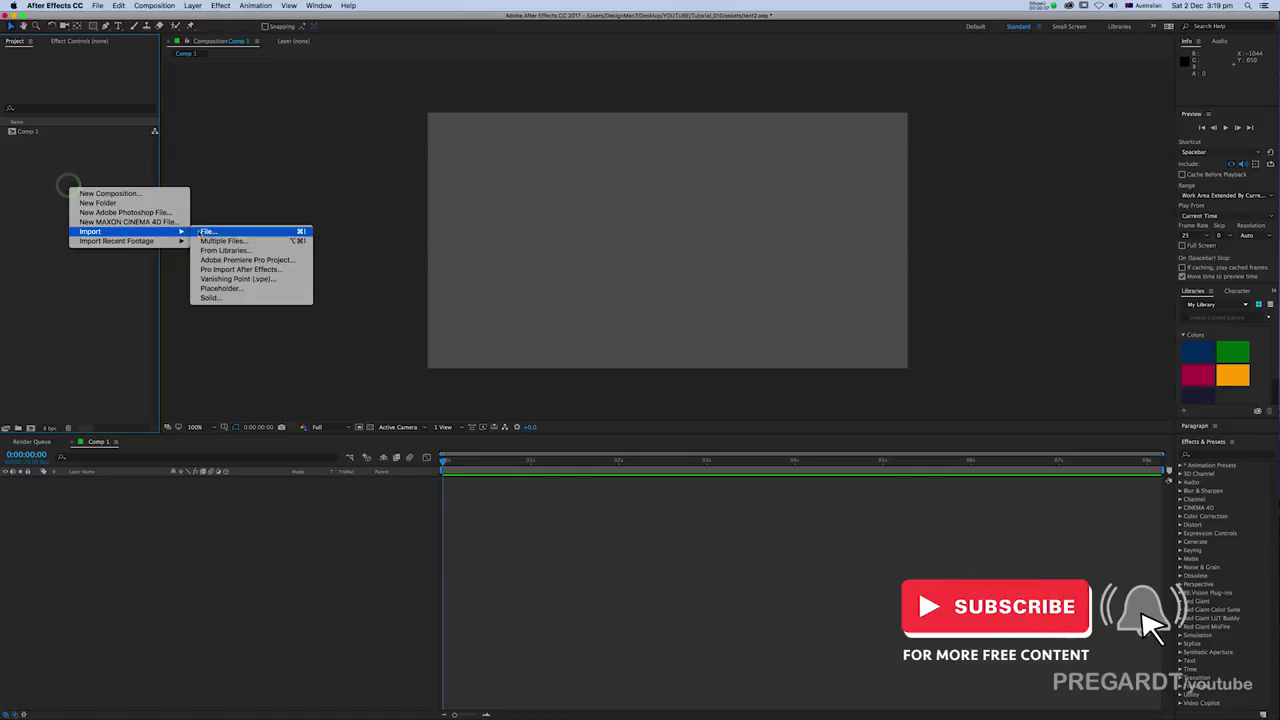
left_click(206, 229)
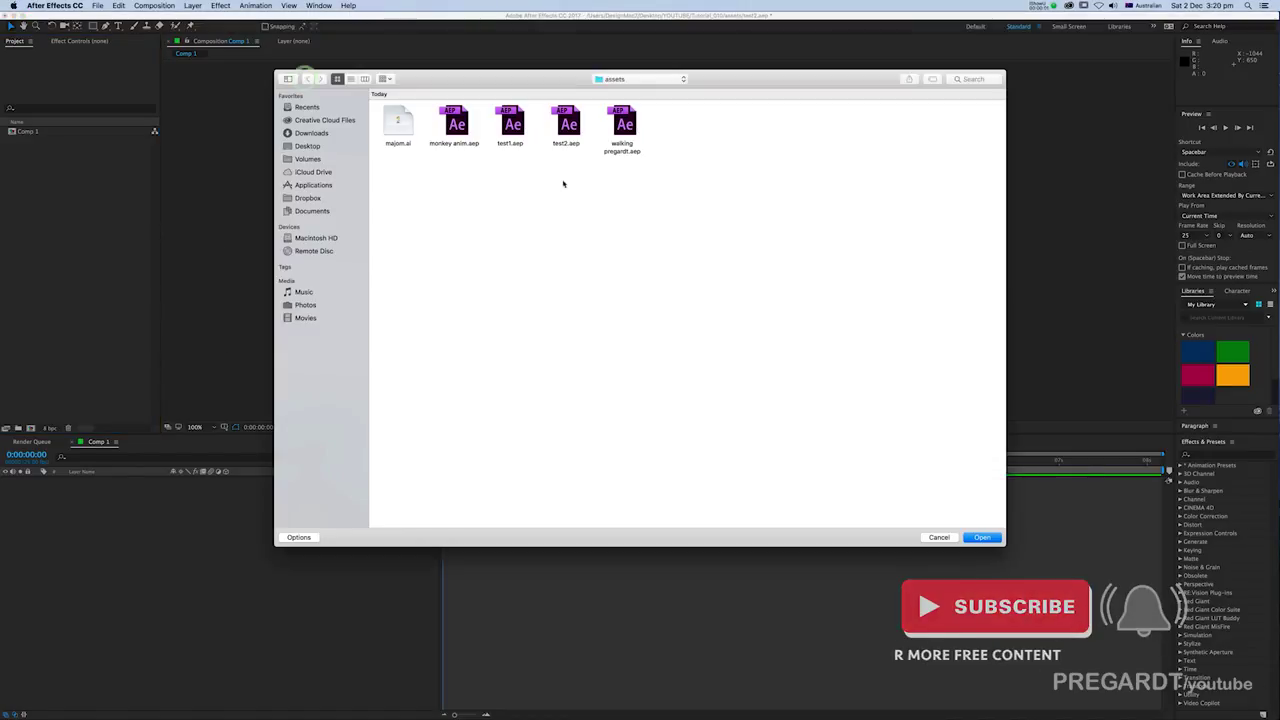
left_click(620, 127)
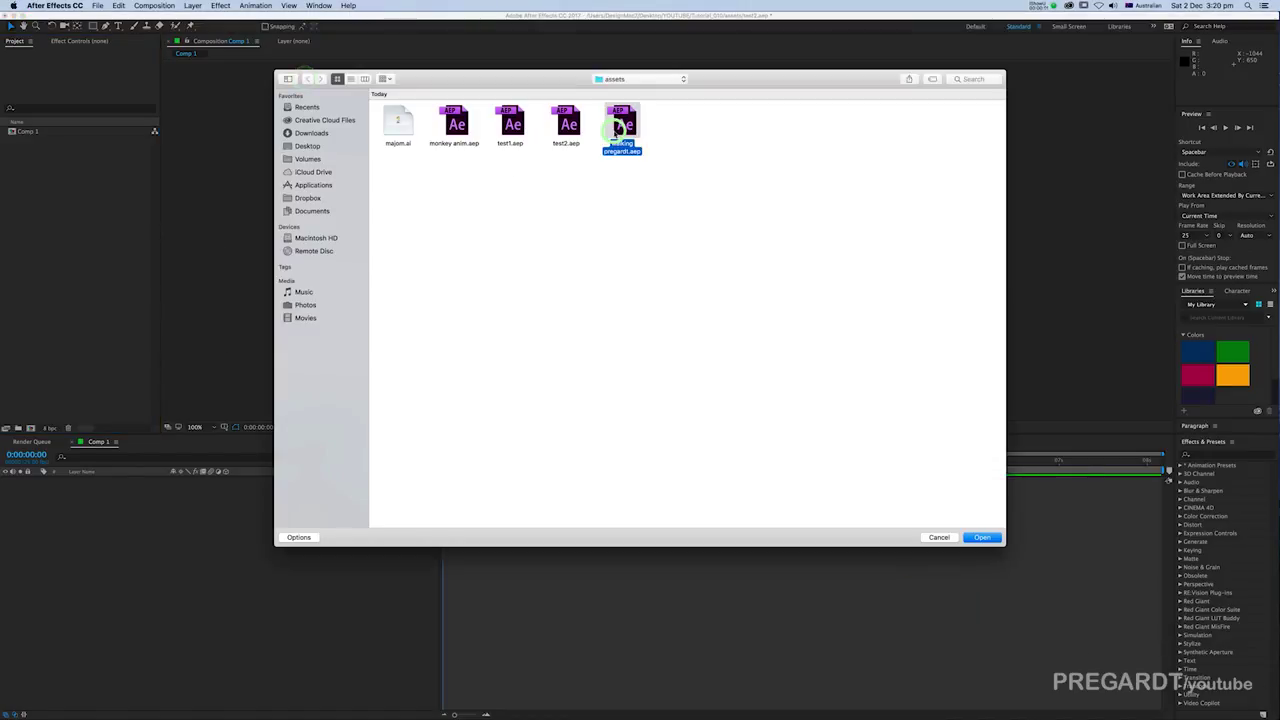
left_click(985, 538)
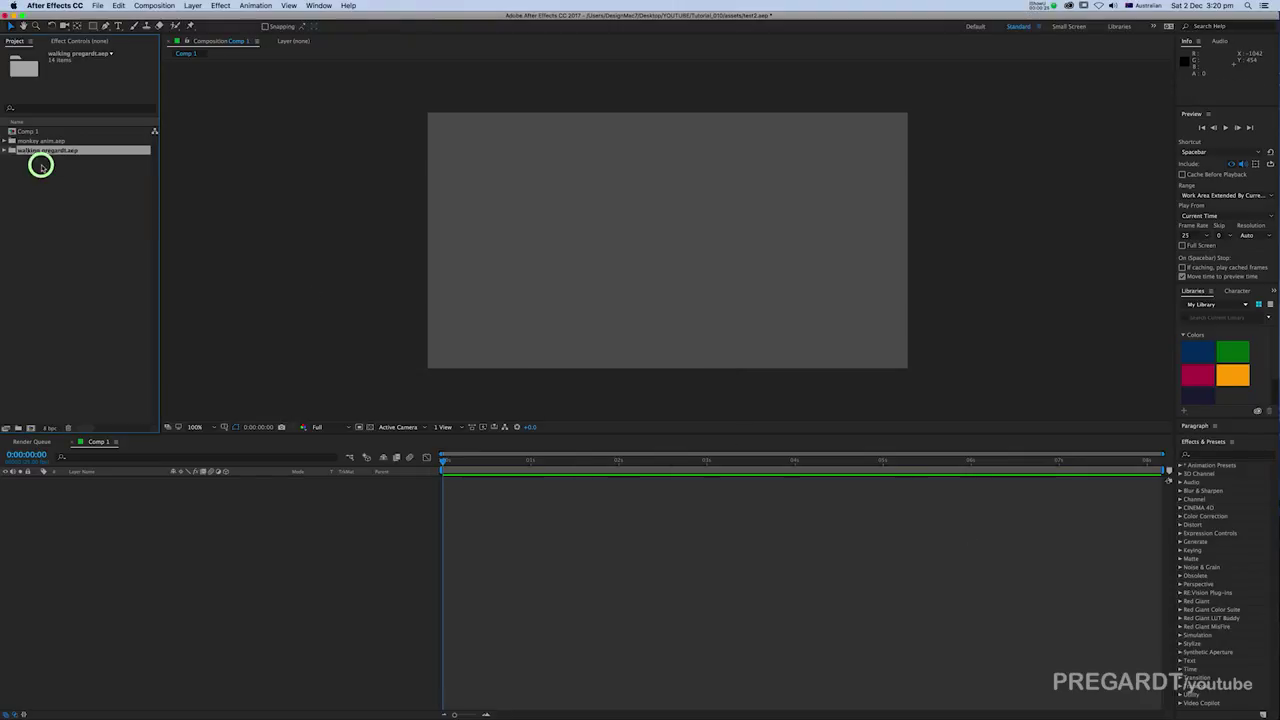
Step: Add the walking and space monkey compositions to Comp 1 as layers, with space monkey beneath walking
left_click(40, 165)
left_click(33, 180)
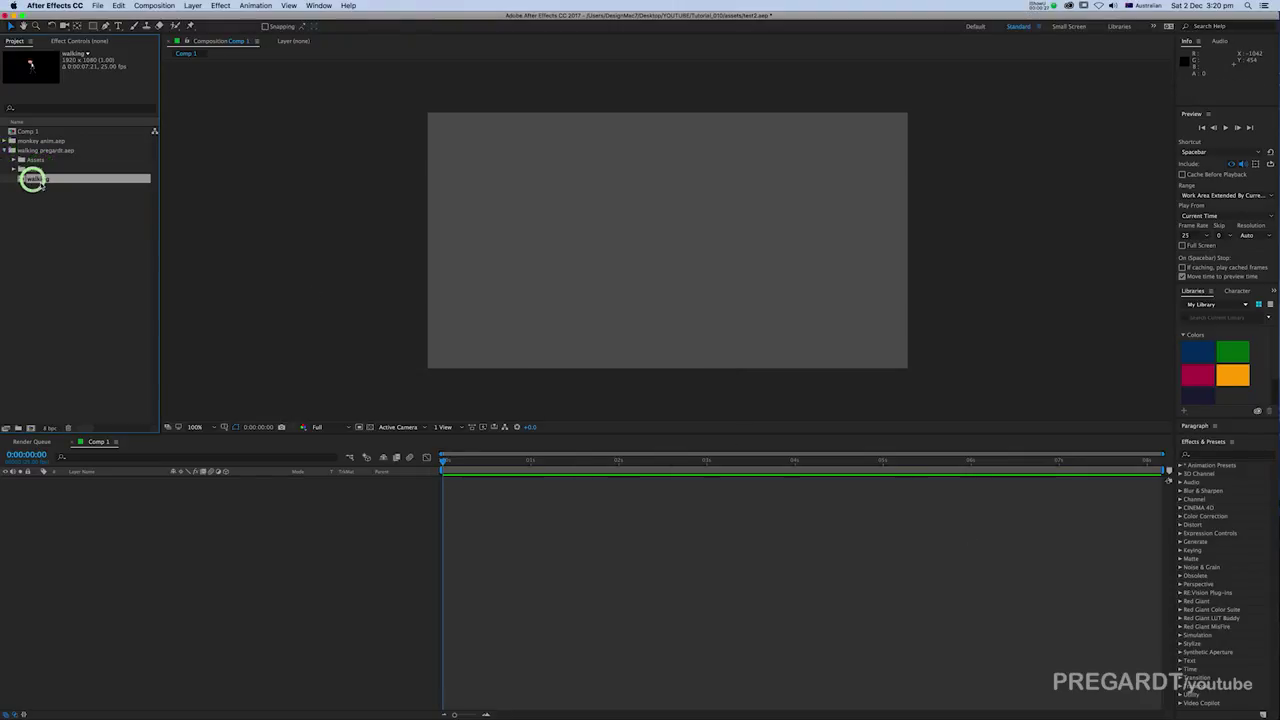
left_click_drag(168, 494, 169, 511)
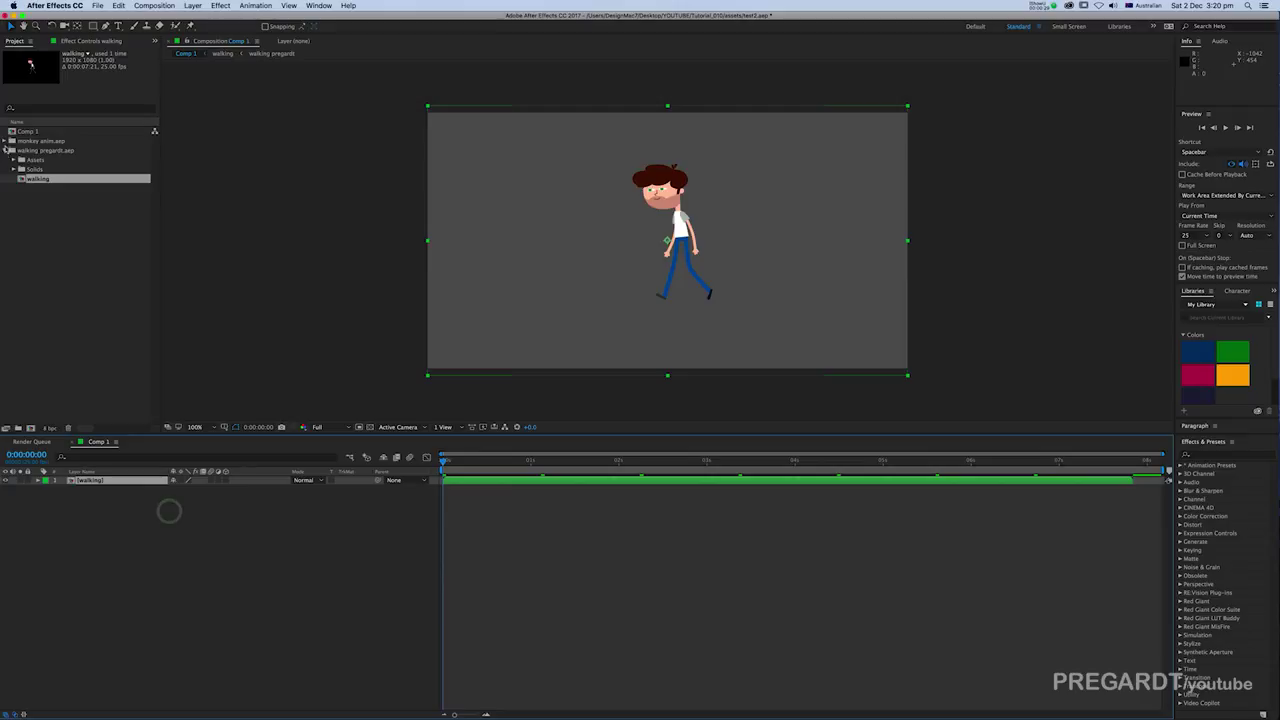
left_click(7, 141)
left_click(48, 177)
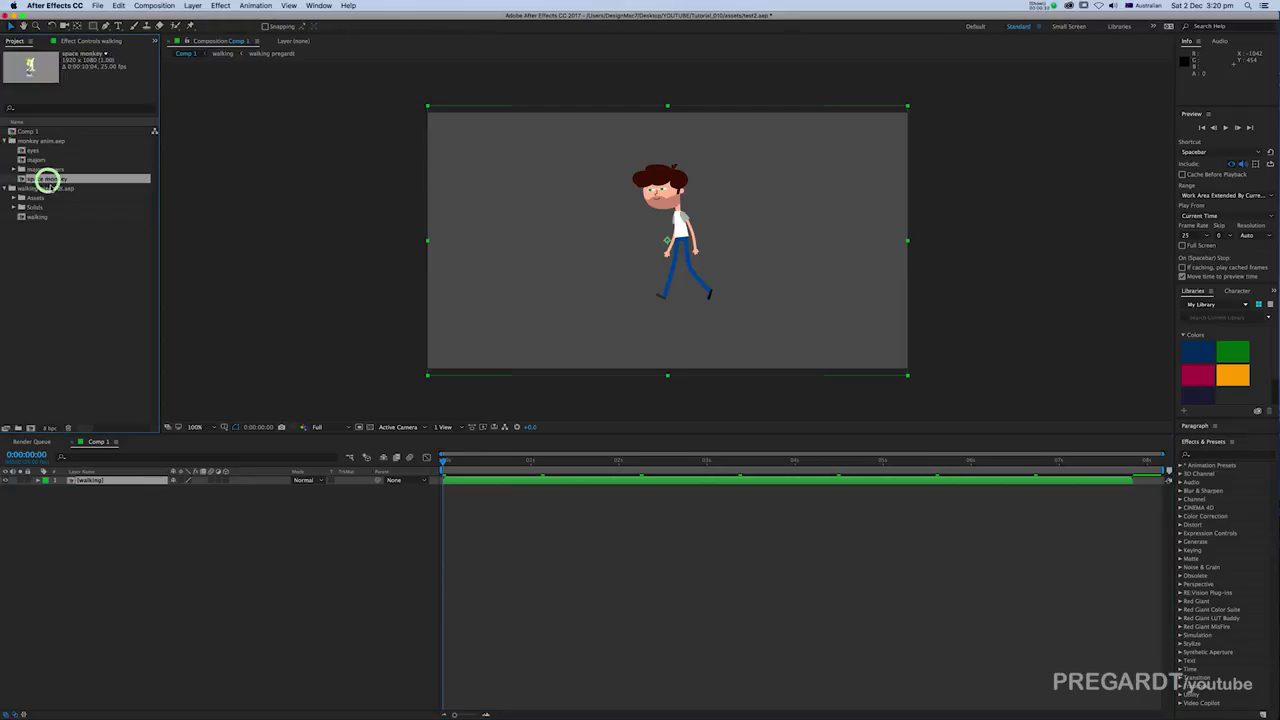
left_click_drag(48, 177, 123, 560)
left_click(7, 141)
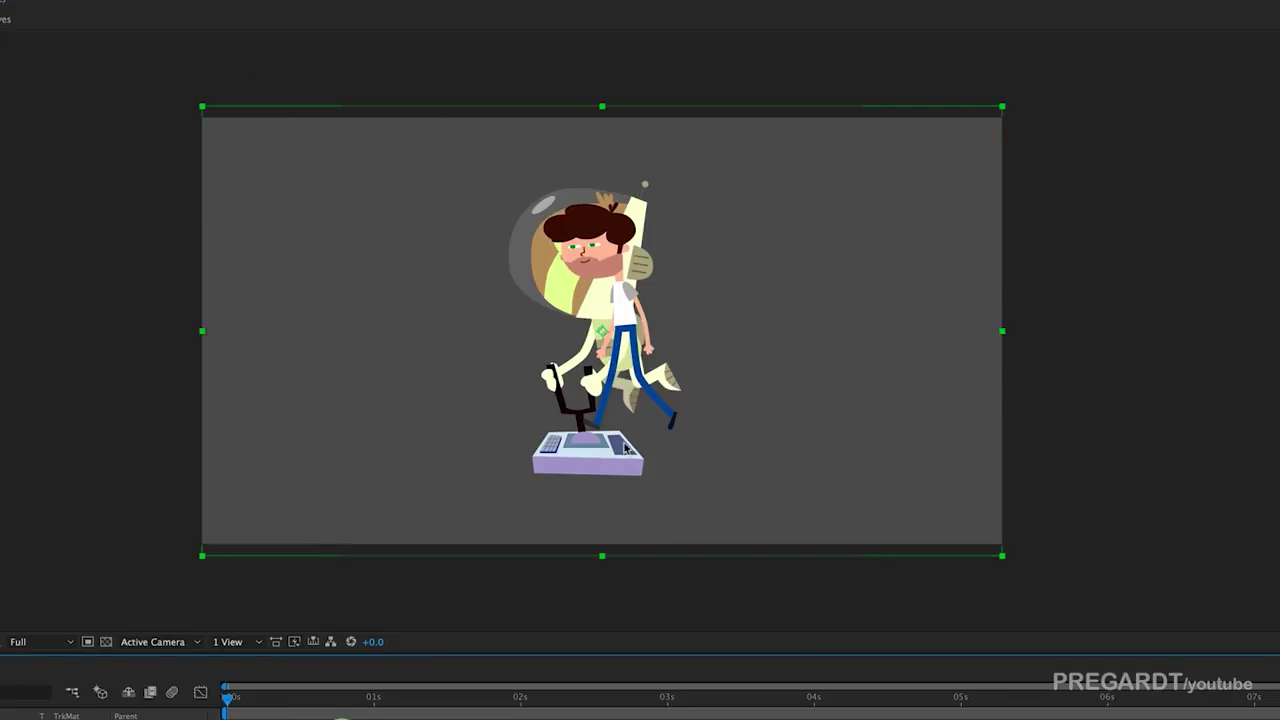
Step: Scale the space monkey to about three quarters on the left of the frame and move the walking man to the right
left_click_drag(627, 440, 452, 415)
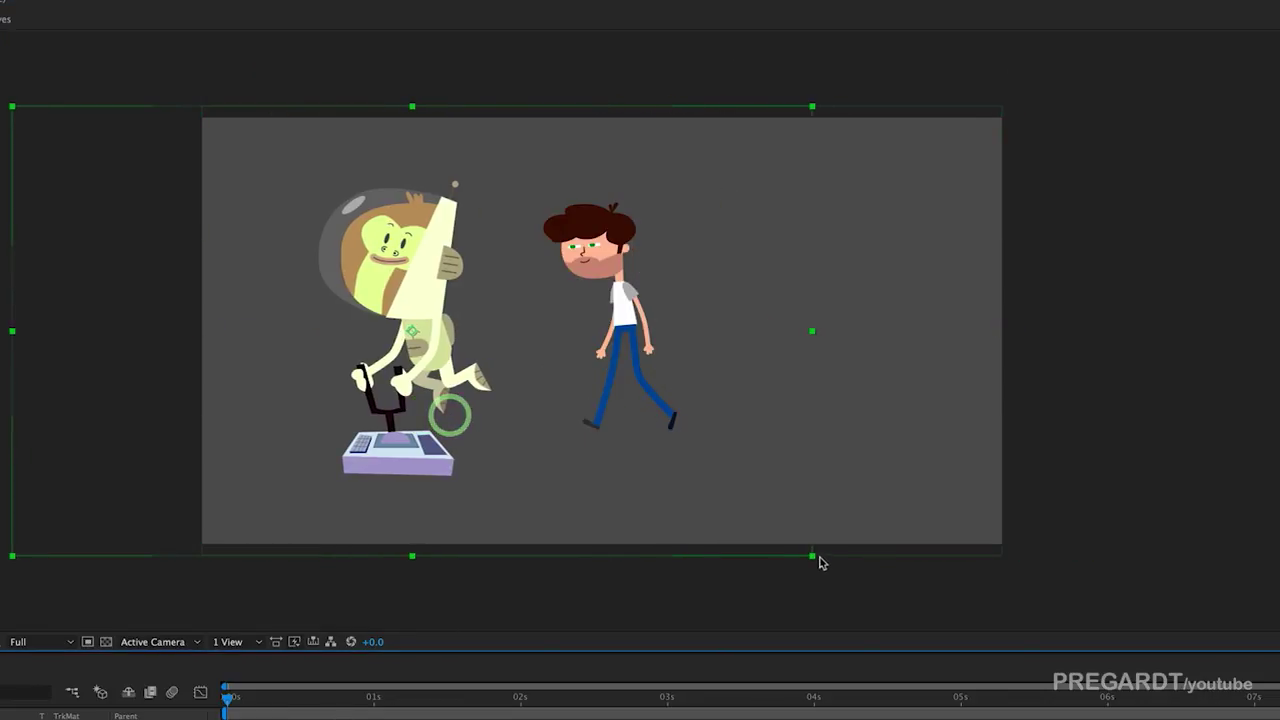
left_click_drag(813, 557, 719, 505)
left_click_drag(517, 432, 526, 456)
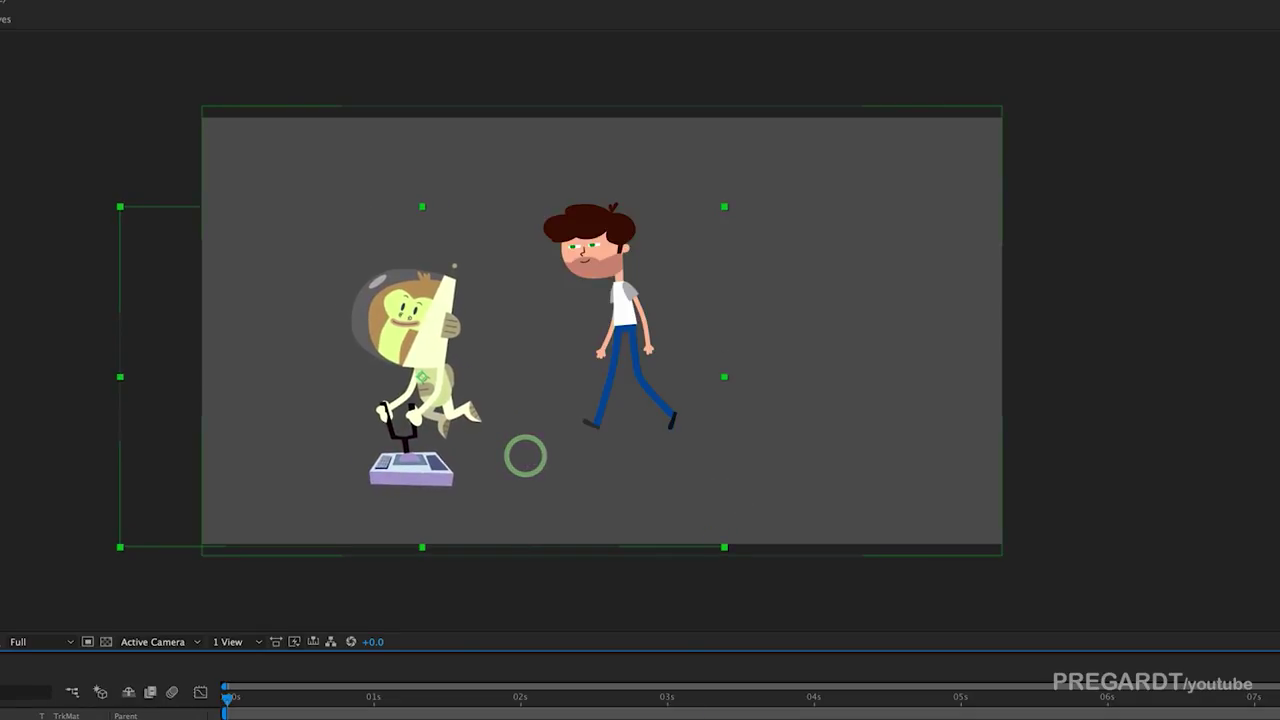
left_click_drag(637, 374, 826, 432)
left_click(469, 509)
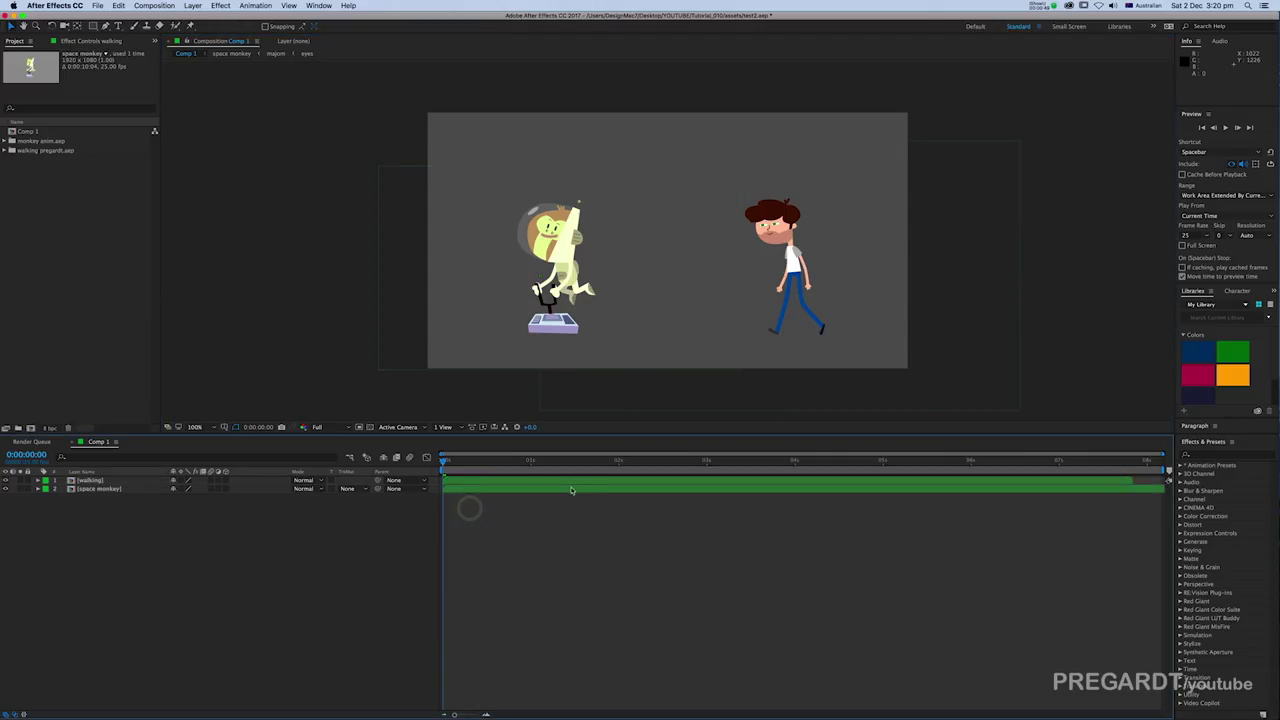
Step: End the work area at 0:00:03:00, trim the composition to it and preview the animation
left_click_drag(615, 467, 706, 472)
key("v")
key("n")
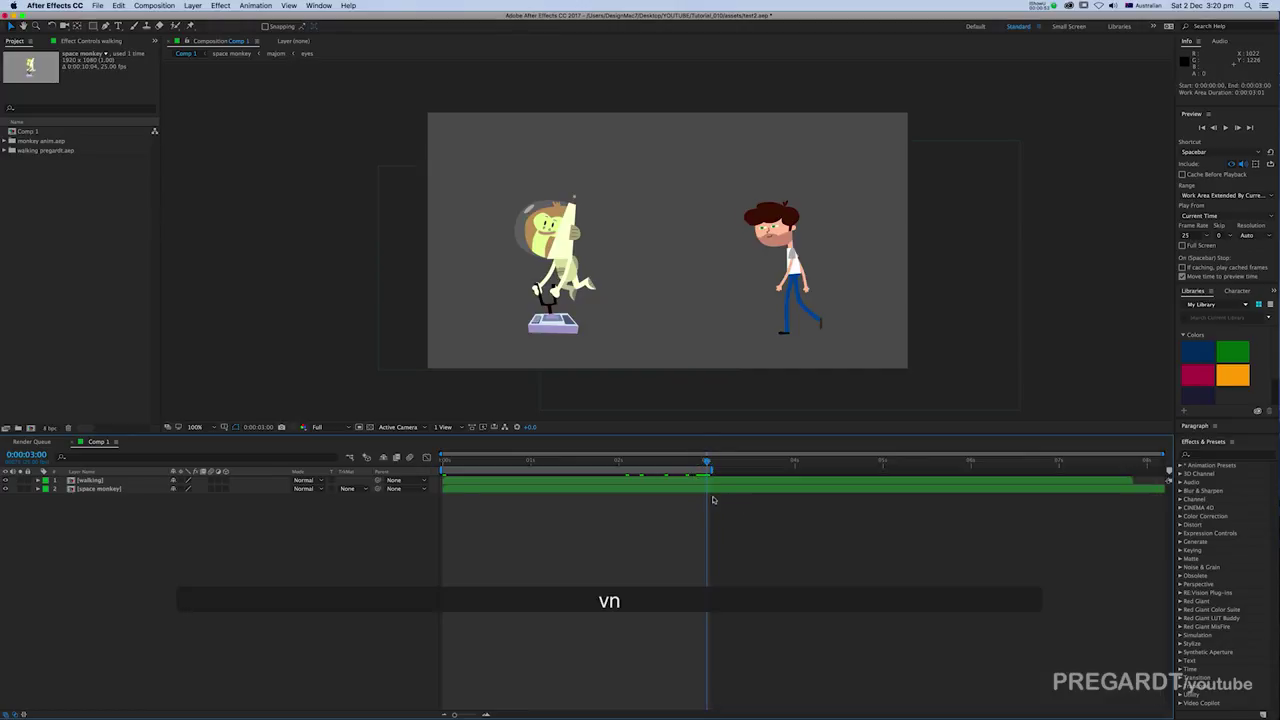
right_click(638, 473)
left_click(674, 503)
key("KP_0")
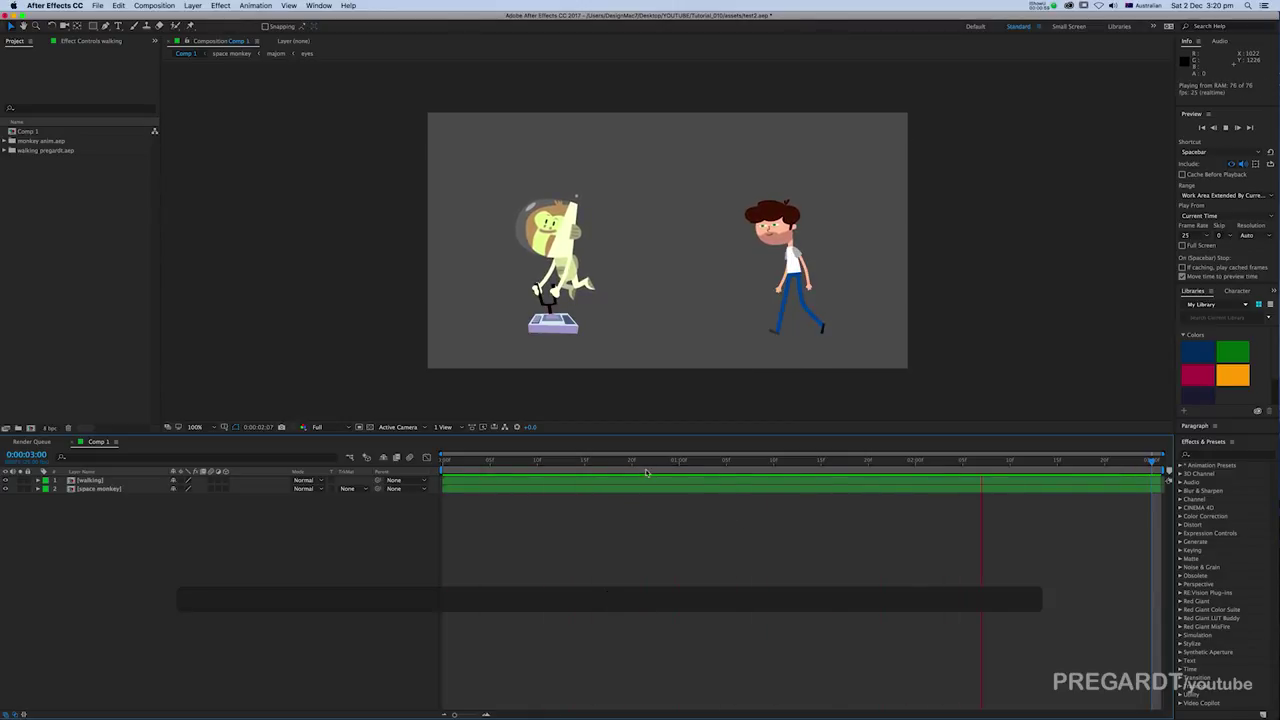
Step: At 0:00:00:18, move the walking layer's anchor point down to the man's front foot
left_click_drag(631, 463, 613, 462)
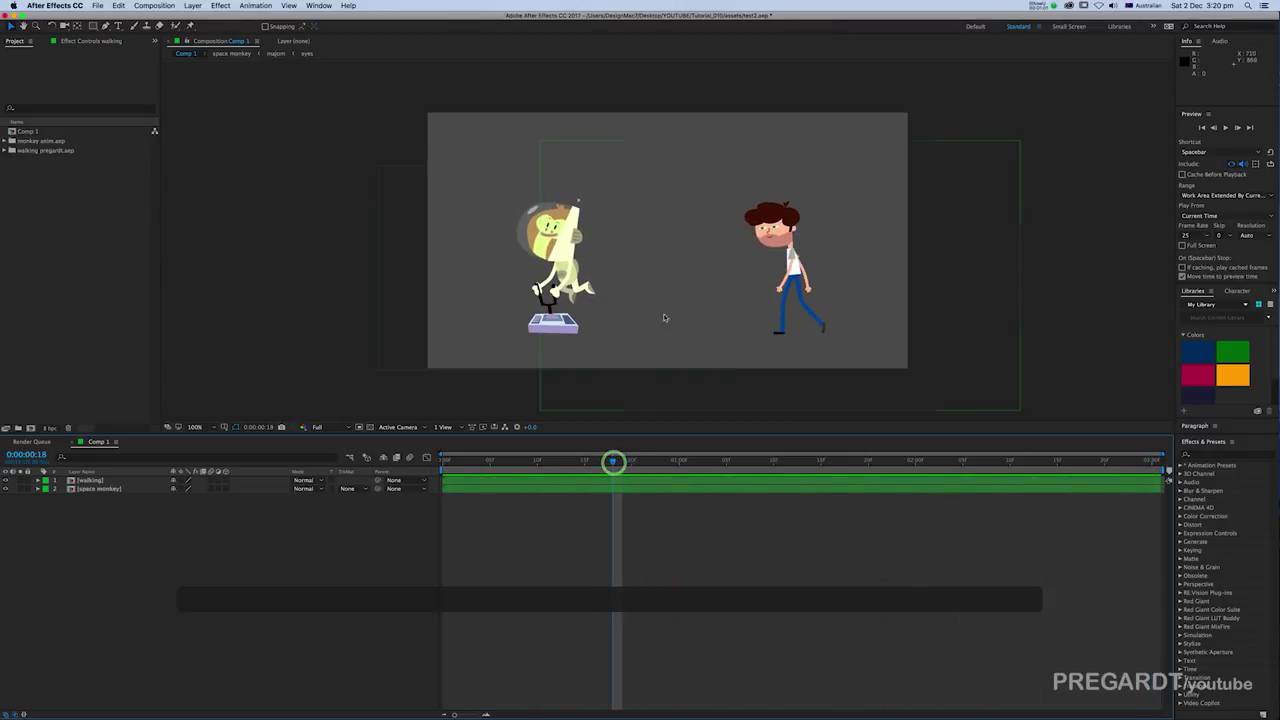
scroll(697, 316, "down", 2)
scroll(660, 320, "up", 4)
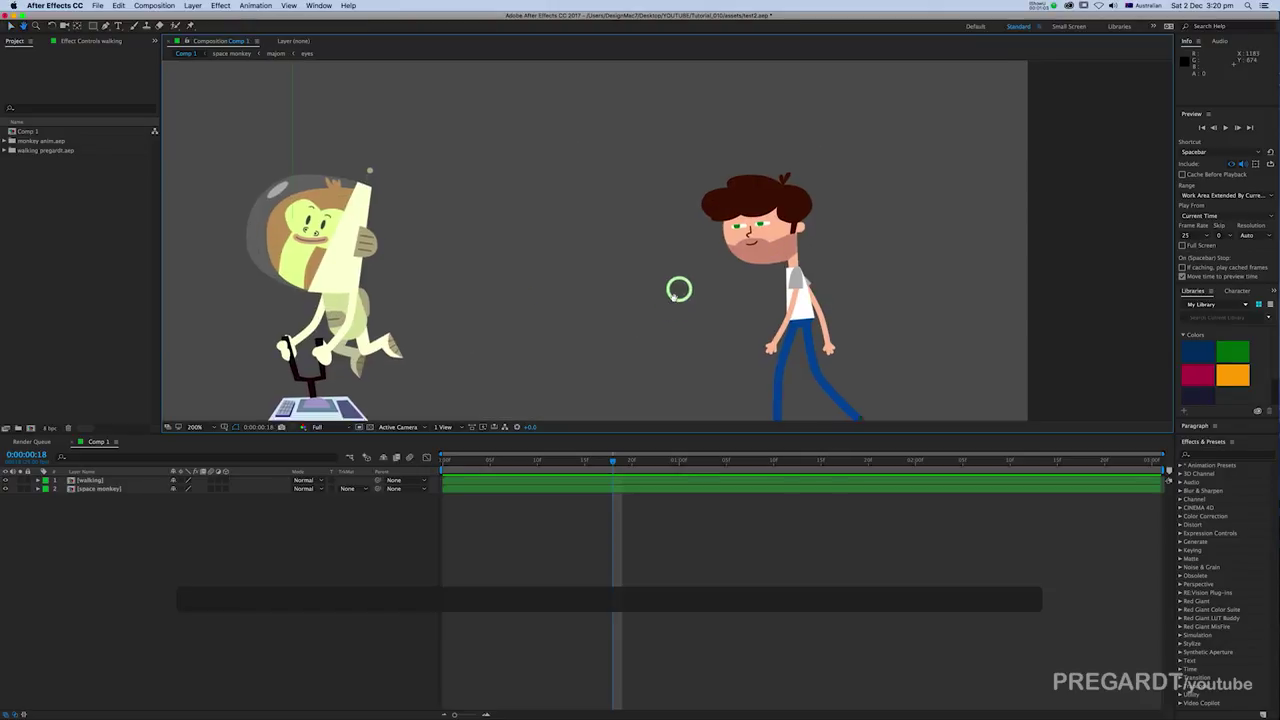
left_click(564, 479)
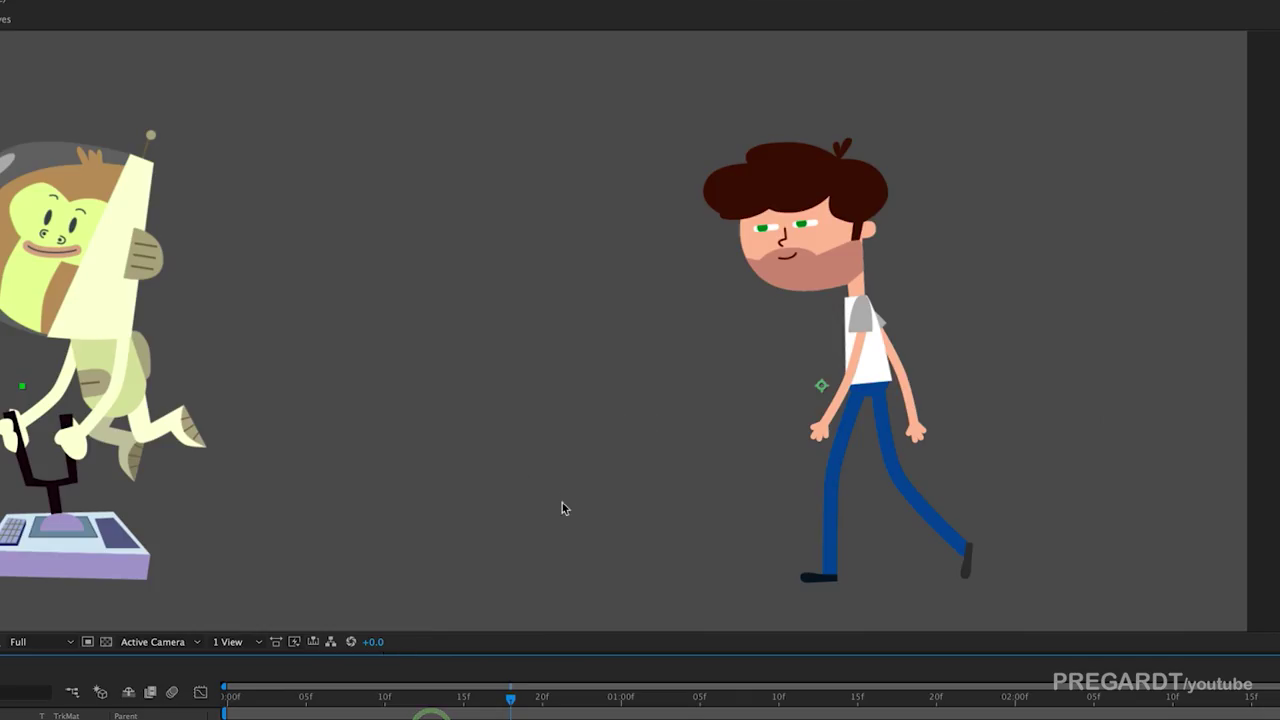
left_click_drag(820, 387, 843, 578)
Step: Move the space monkey layer's anchor point down to the control console beneath the monkey
left_click_drag(423, 483, 769, 440)
left_click(447, 322)
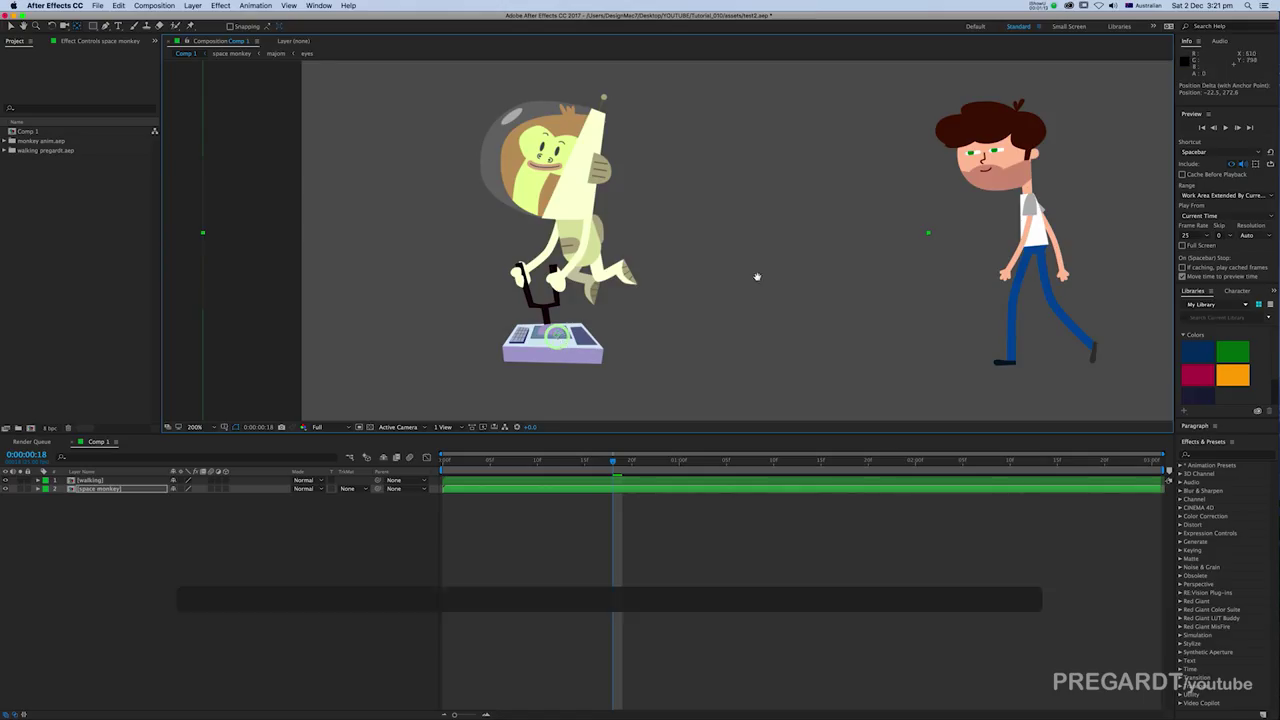
left_click_drag(765, 391, 385, 439)
left_click_drag(533, 306, 525, 308)
Step: Choose the Pen tool and add a new empty shape layer above the walking layer
left_click(697, 483)
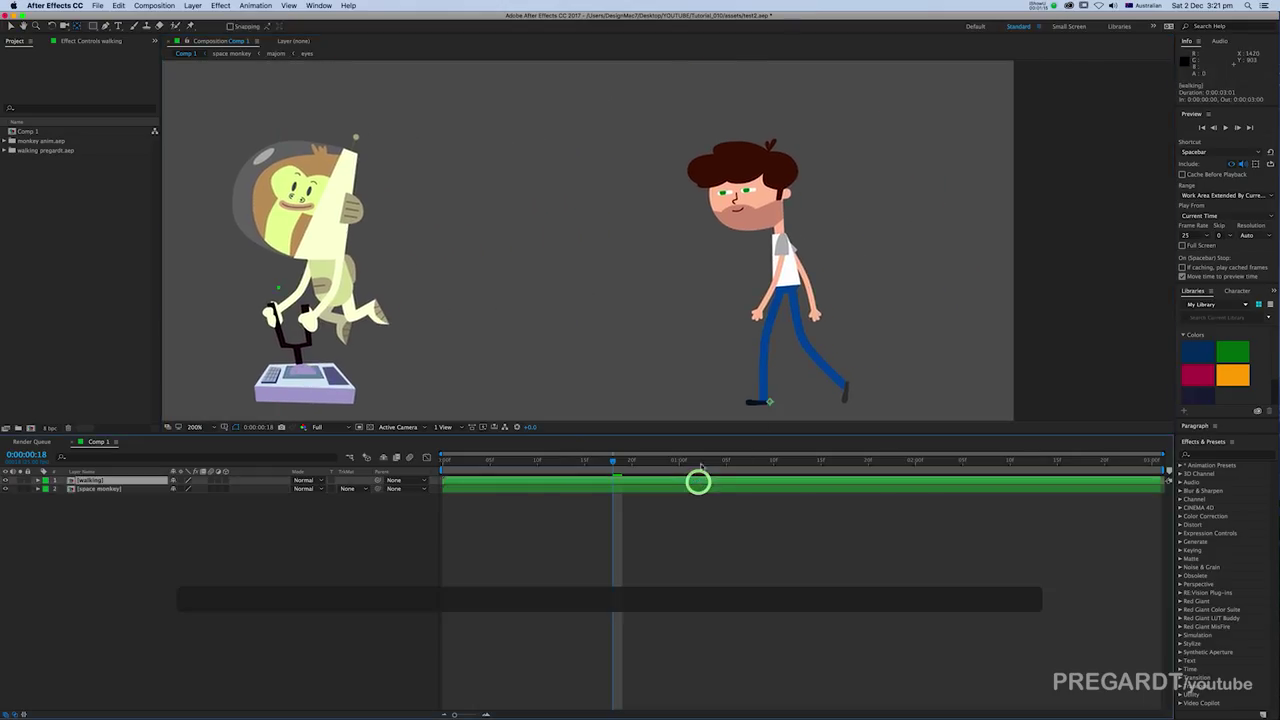
left_click_drag(663, 294, 653, 289)
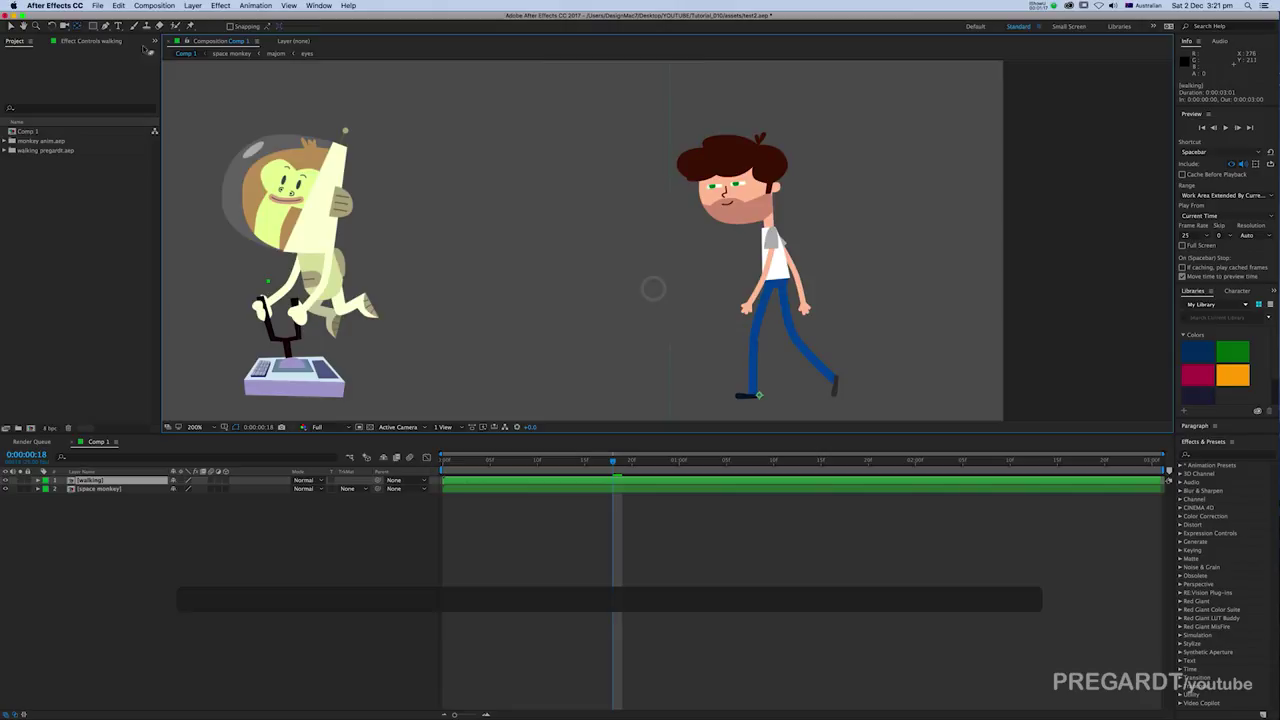
left_click(105, 26)
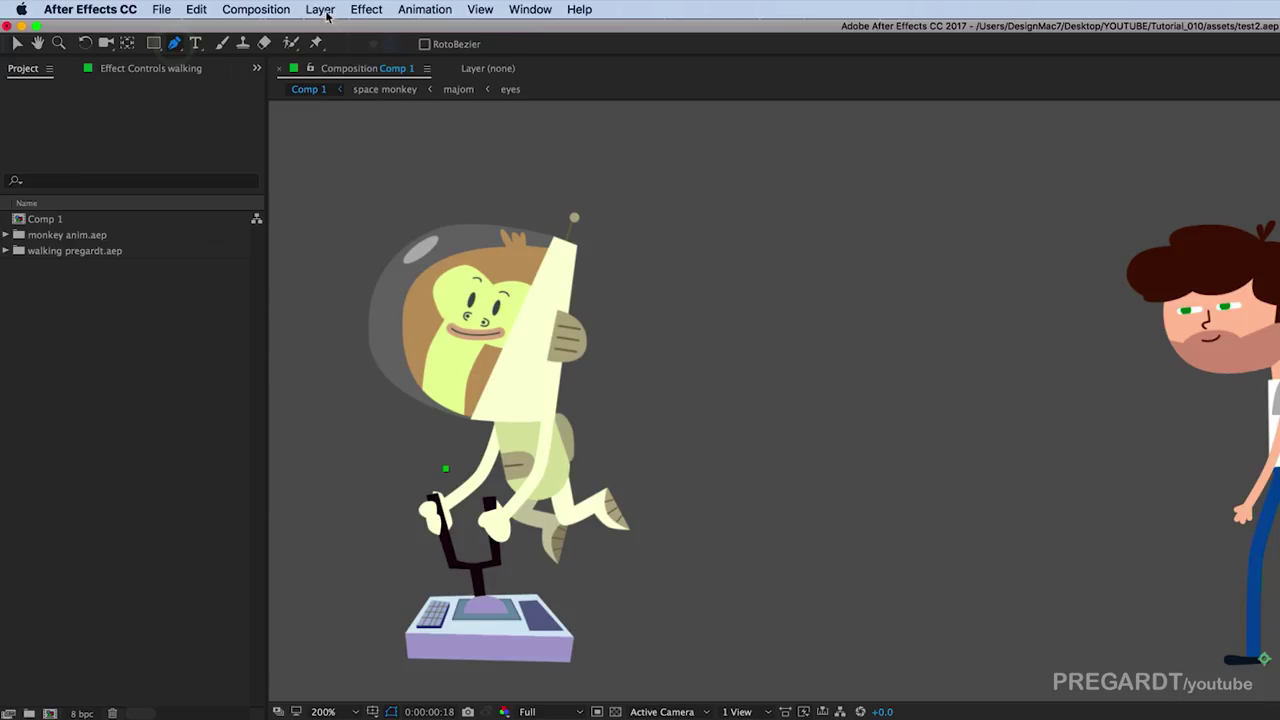
left_click(193, 5)
mouse_move(196, 17)
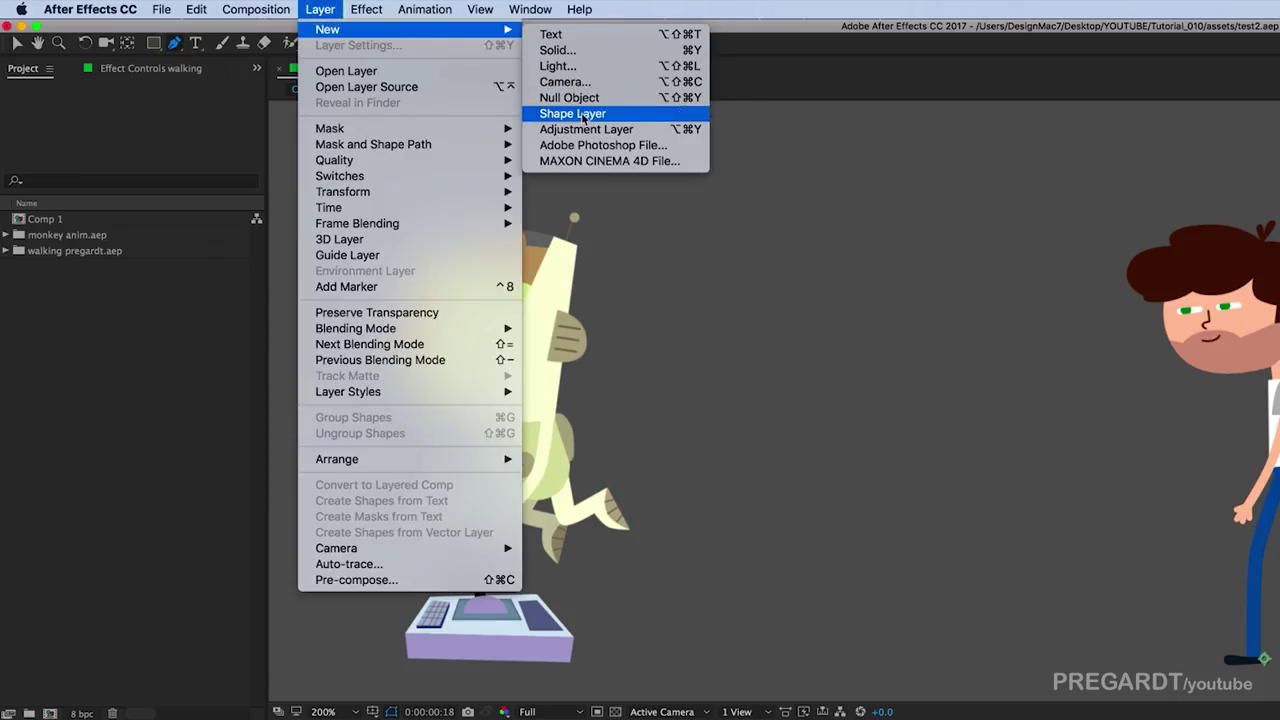
left_click(584, 116)
Step: Draw a curved path from the man's head, over a smooth peak between the characters, to the monkey's suit
left_click_drag(789, 317, 792, 337)
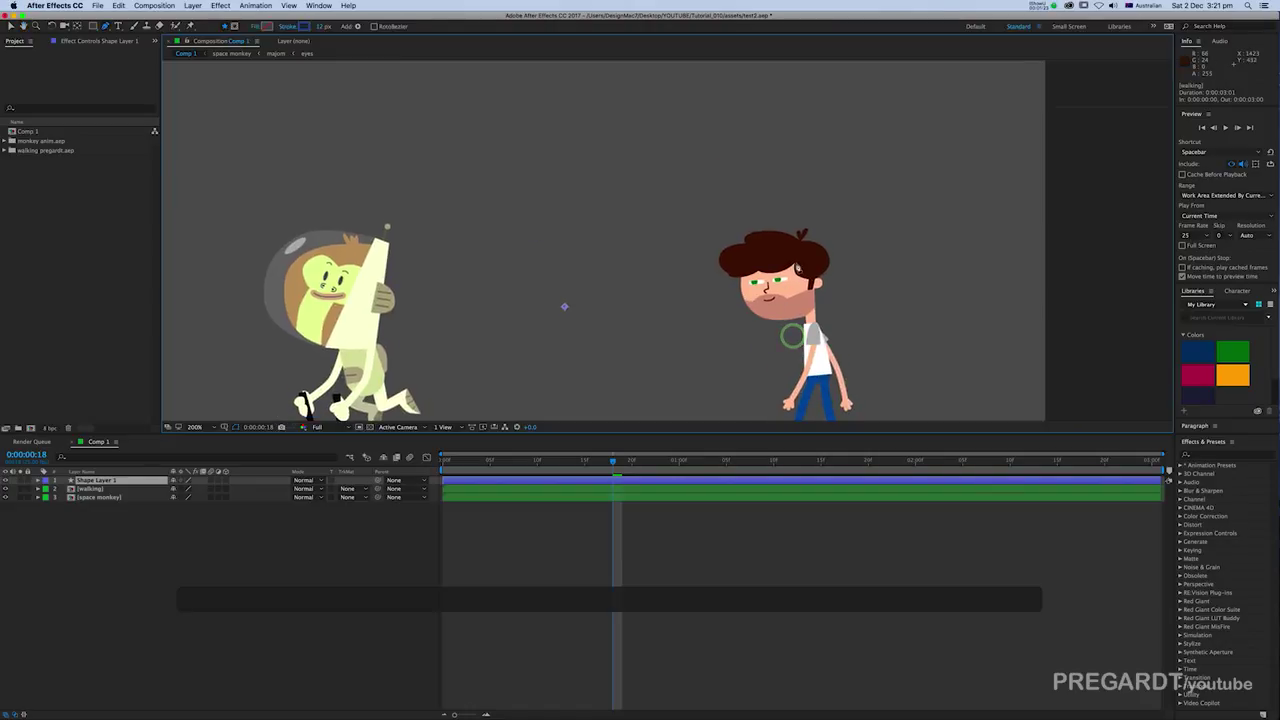
left_click(809, 264)
mouse_move(636, 195)
left_mouse_down()
mouse_move(697, 251)
mouse_move(554, 169)
mouse_move(425, 183)
left_mouse_up()
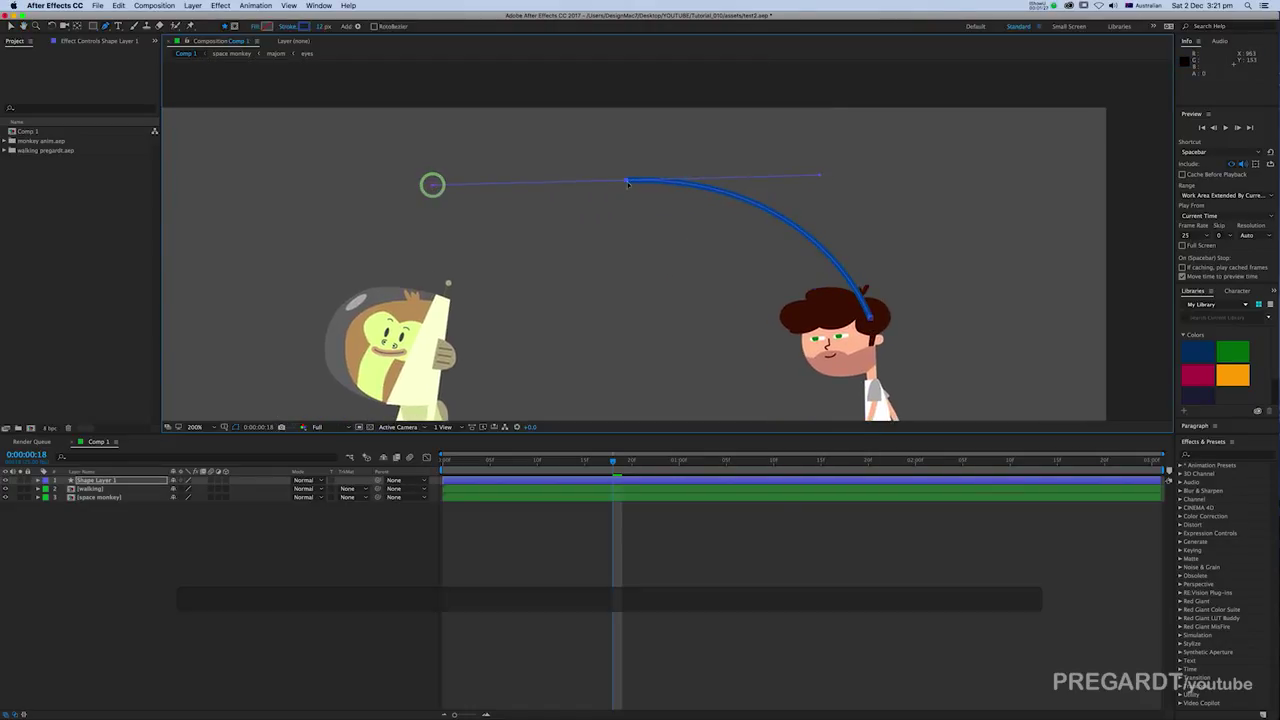
left_click_drag(627, 181, 630, 176)
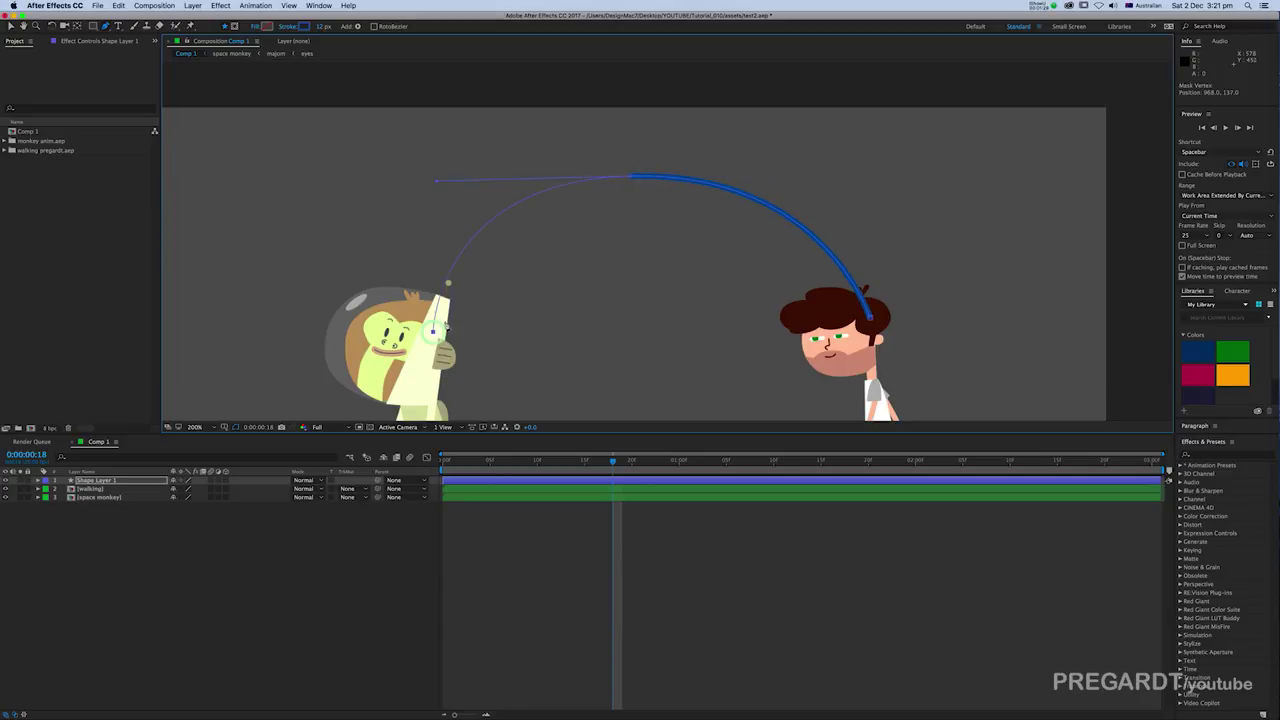
left_click(629, 177)
key("space")
left_click_drag(611, 154, 541, 81)
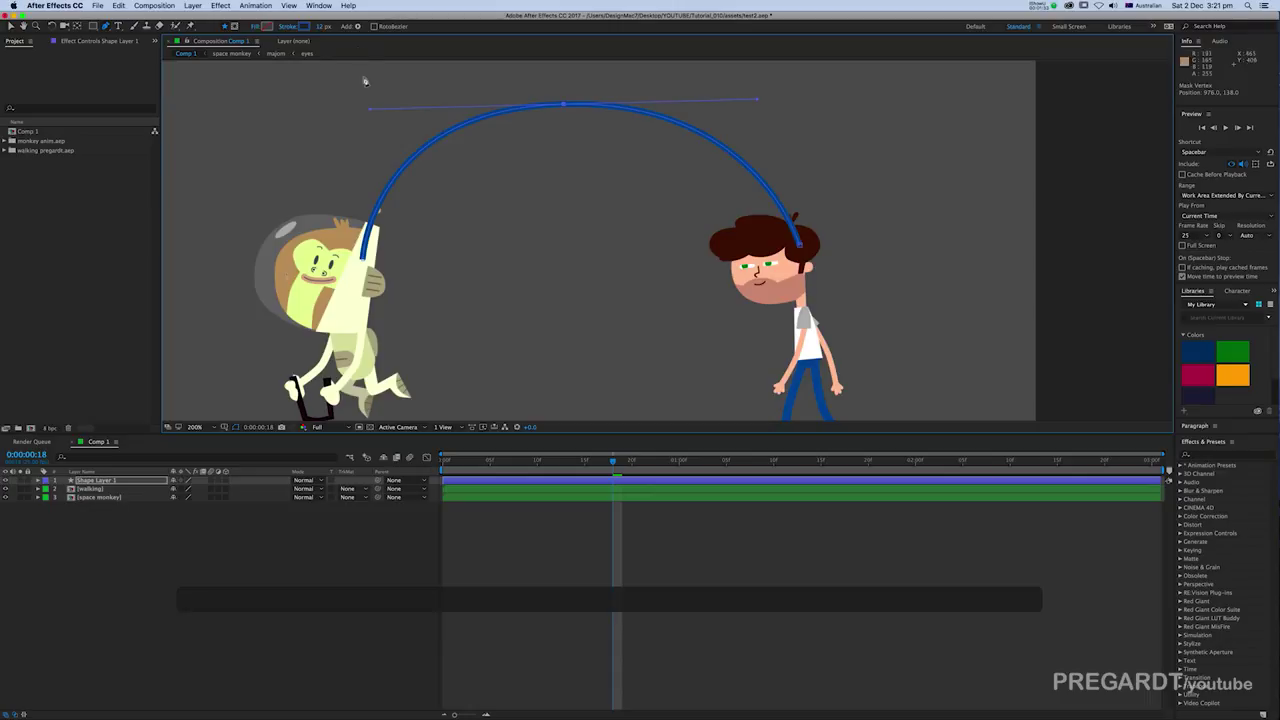
Step: Set the arc's stroke colour to the dark brown 421800 sampled from the man's hair
left_click(304, 27)
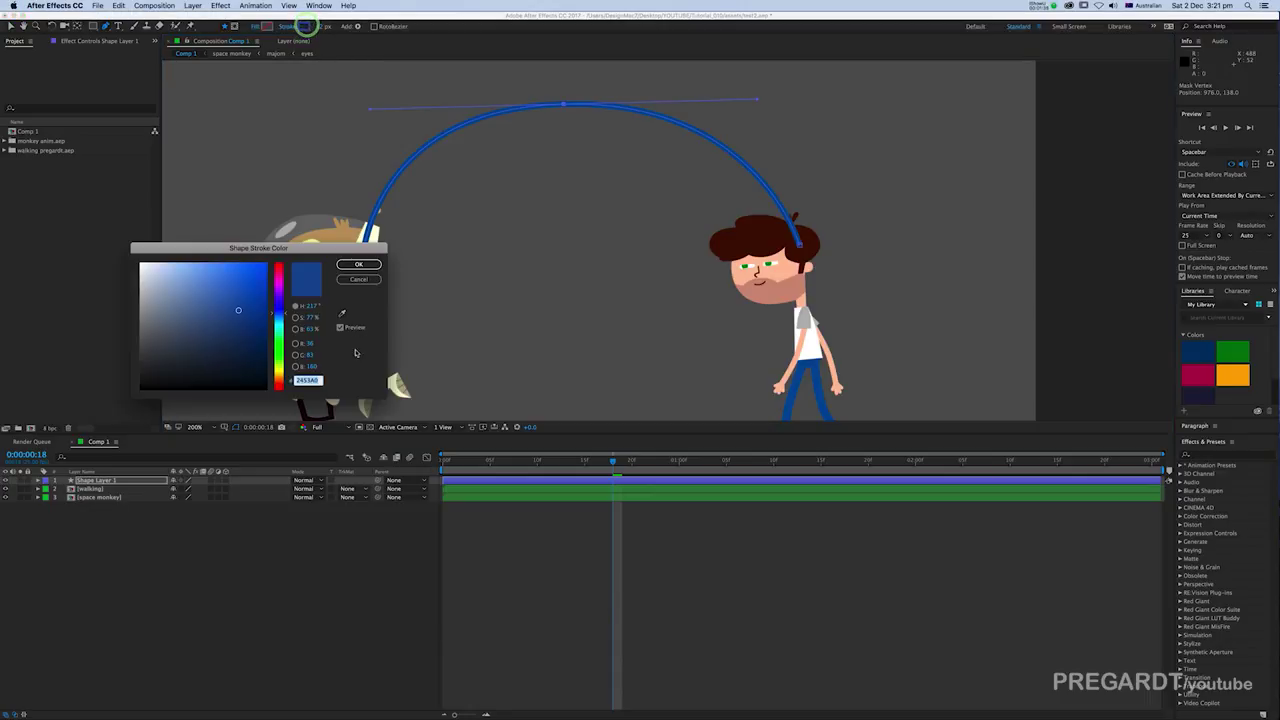
left_click(341, 313)
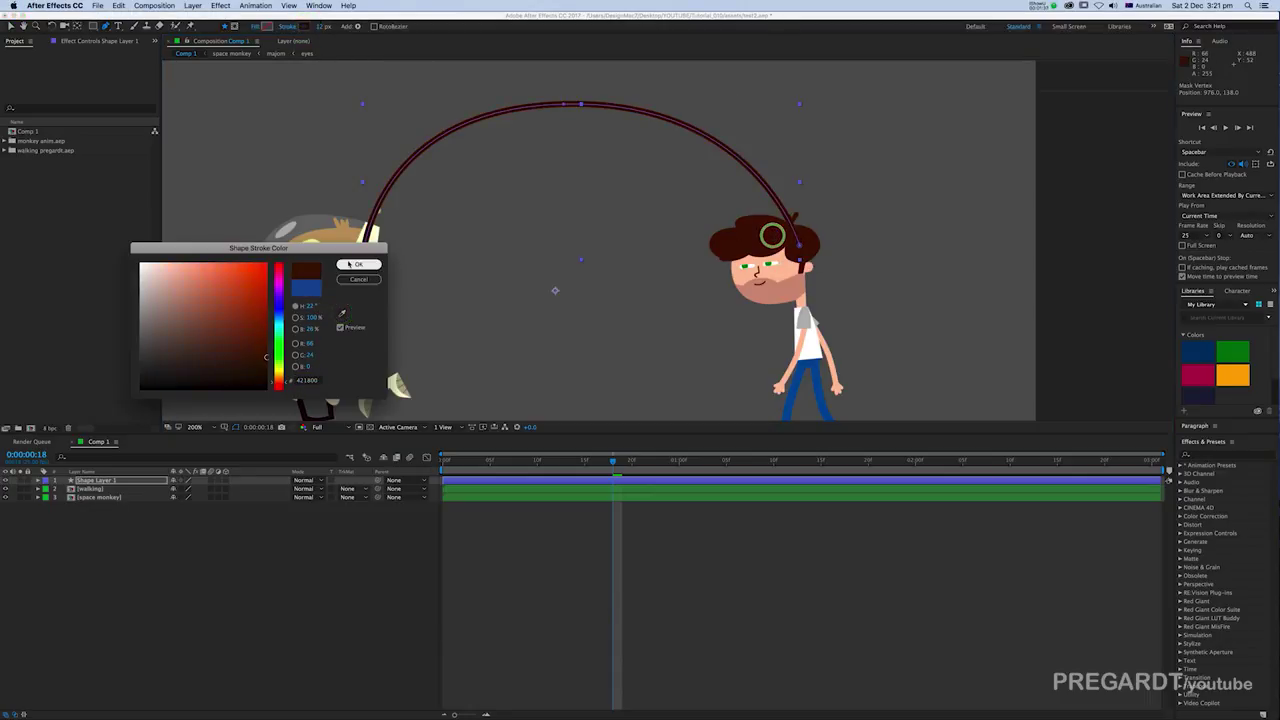
left_click(352, 264)
Step: Add Trim Paths to the arc's shape and keyframe Start at 0% and End at 100% at 0:00:00:18
key("space")
mouse_move(395, 342)
left_mouse_down()
mouse_move(509, 323)
mouse_move(556, 300)
mouse_move(563, 252)
mouse_move(527, 292)
left_mouse_up()
left_click(38, 480)
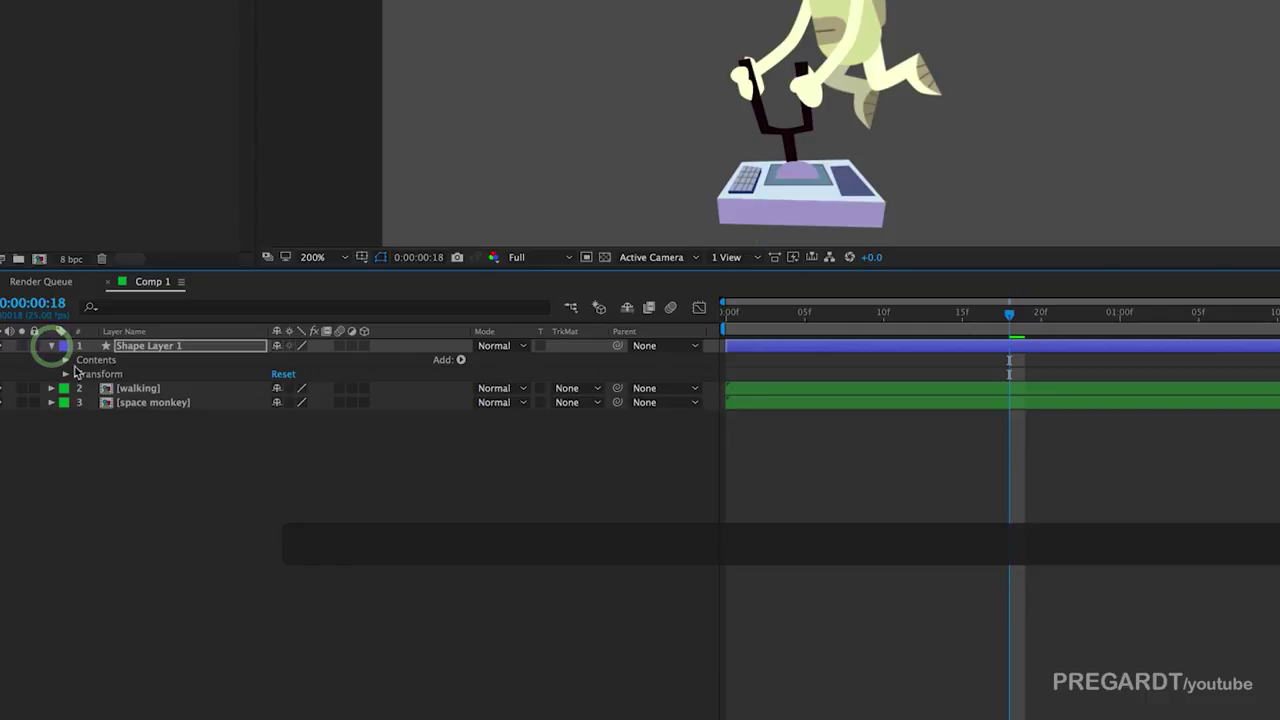
left_click(459, 360)
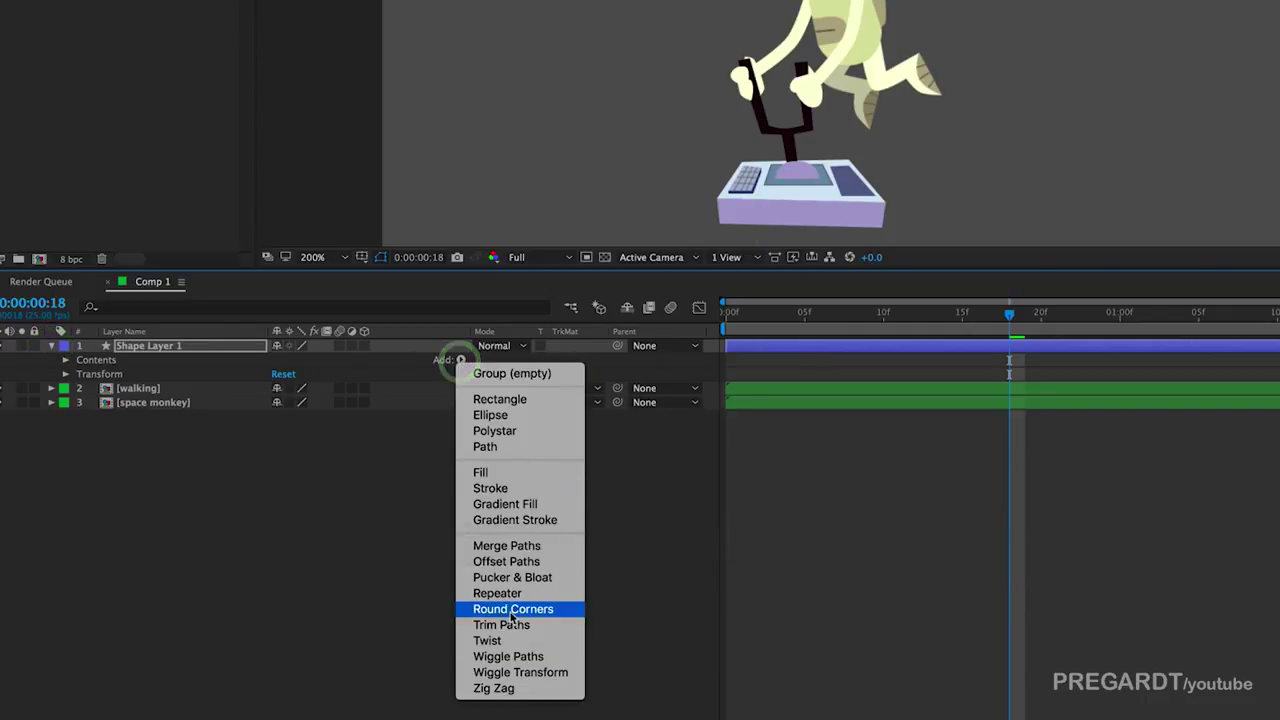
left_click(516, 625)
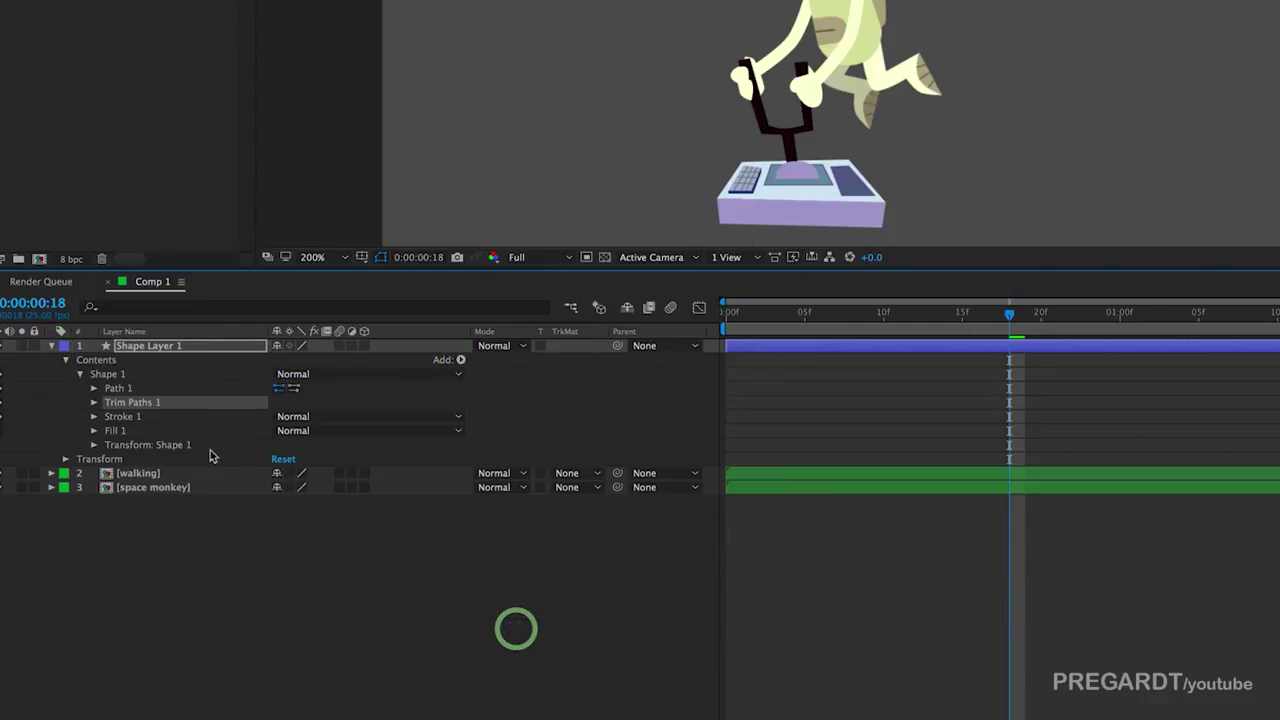
left_click(94, 402)
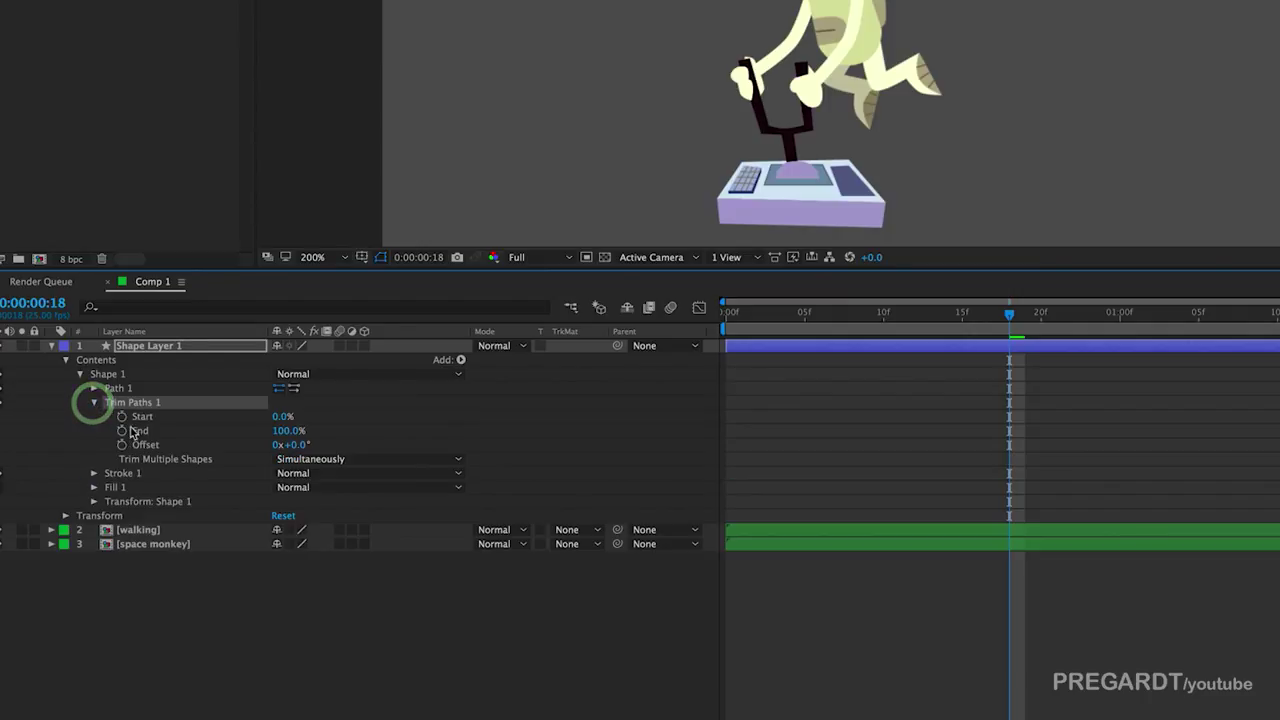
left_click(122, 430)
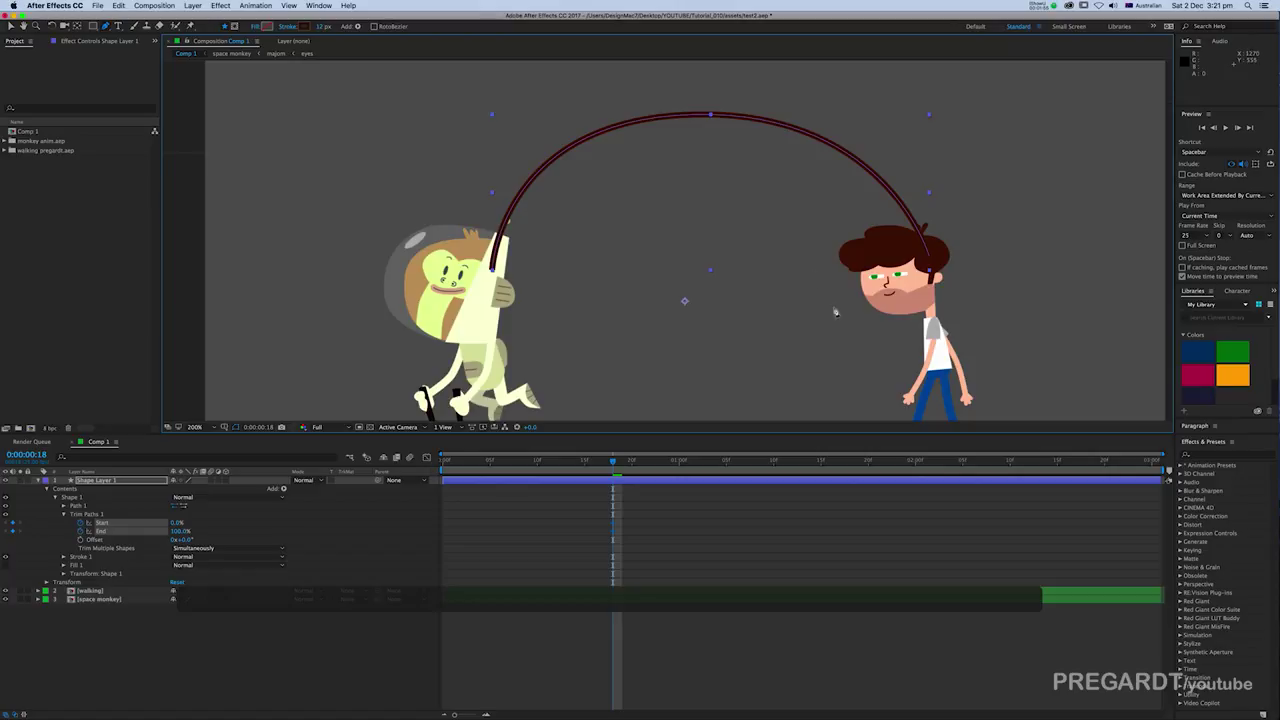
Step: Change the arc's stroke colour to the cream sampled from the monkey's suit
left_click(302, 26)
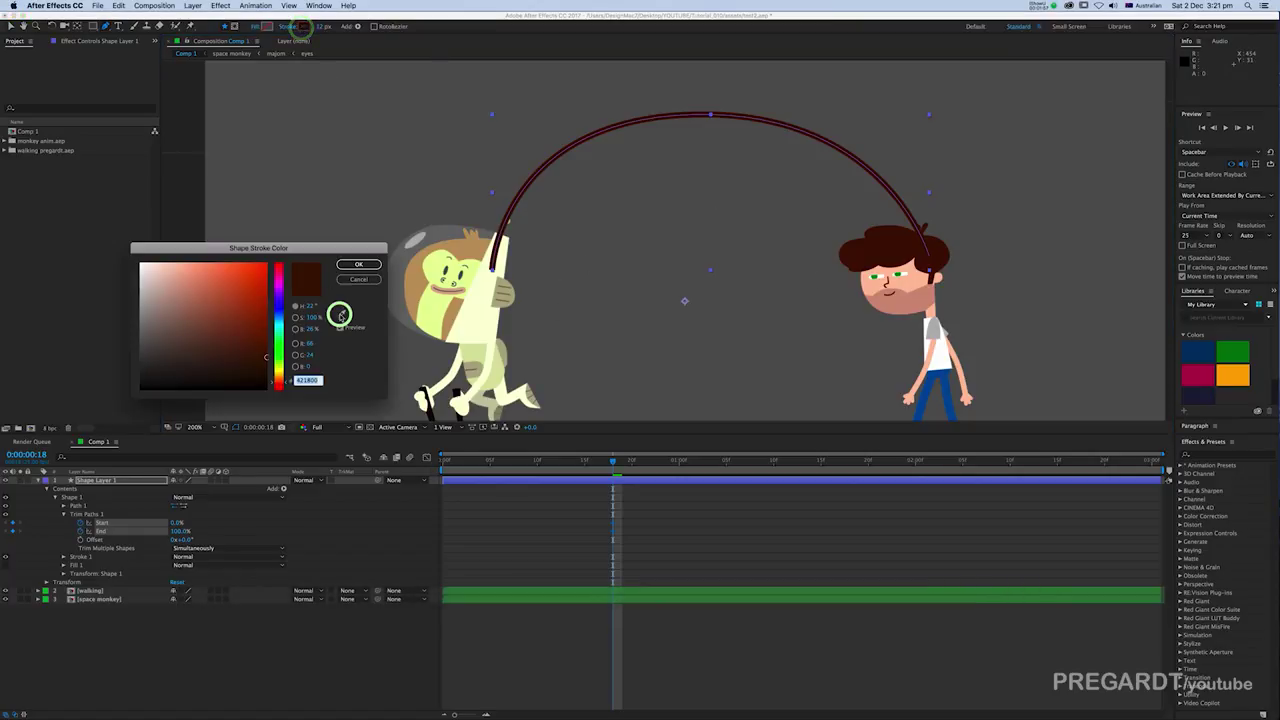
left_click(483, 293)
left_click(364, 266)
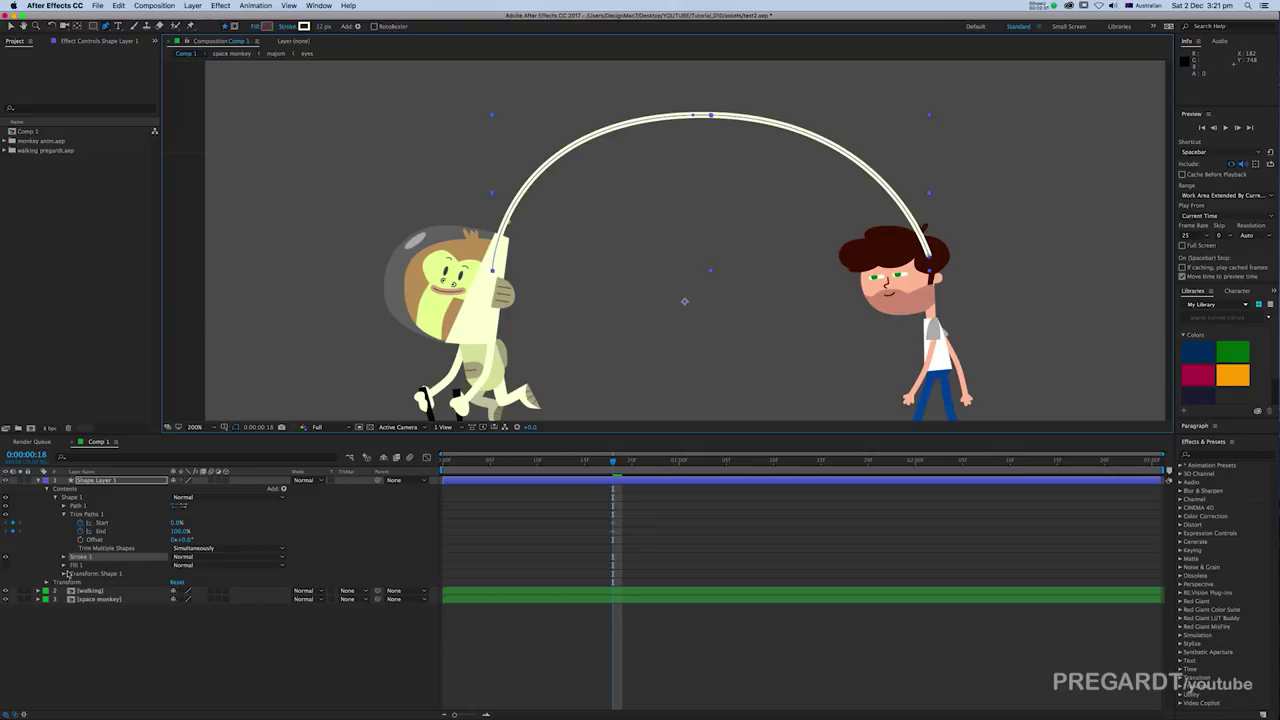
Step: Set the Line Cap of the arc's stroke to Round Cap and check both ends of the arc
left_click(63, 556)
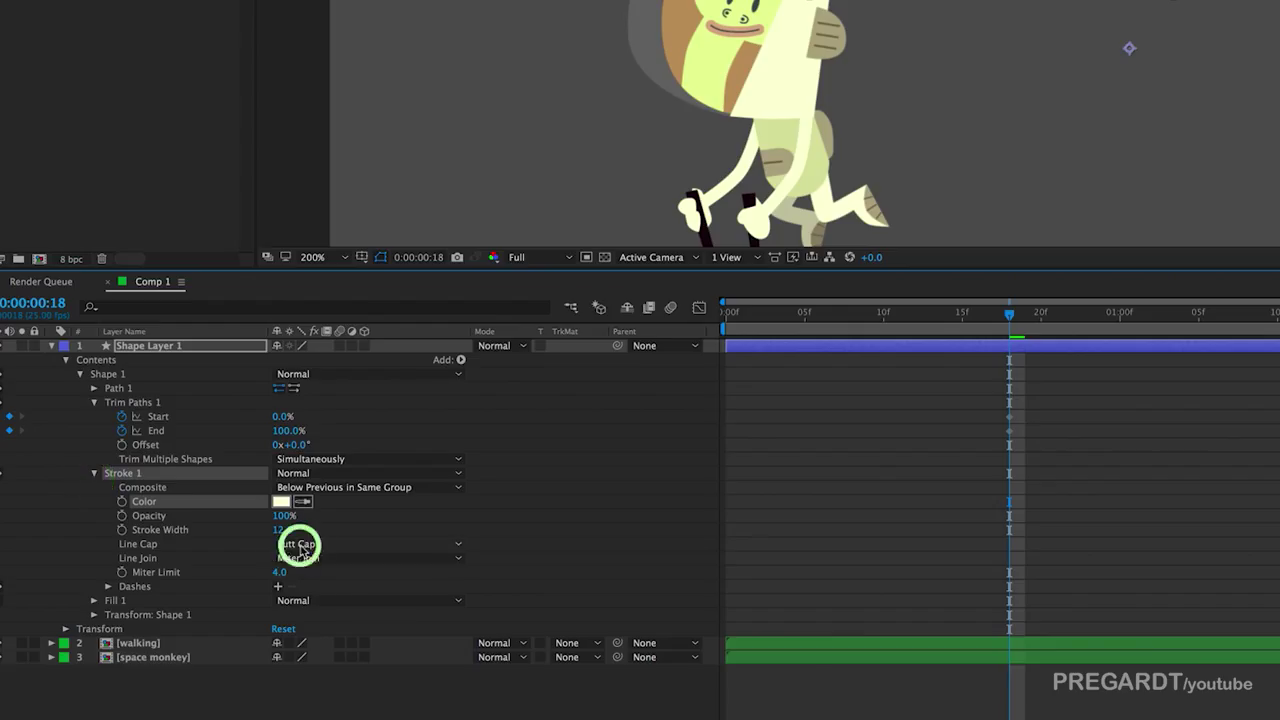
left_click(300, 548)
left_click(329, 578)
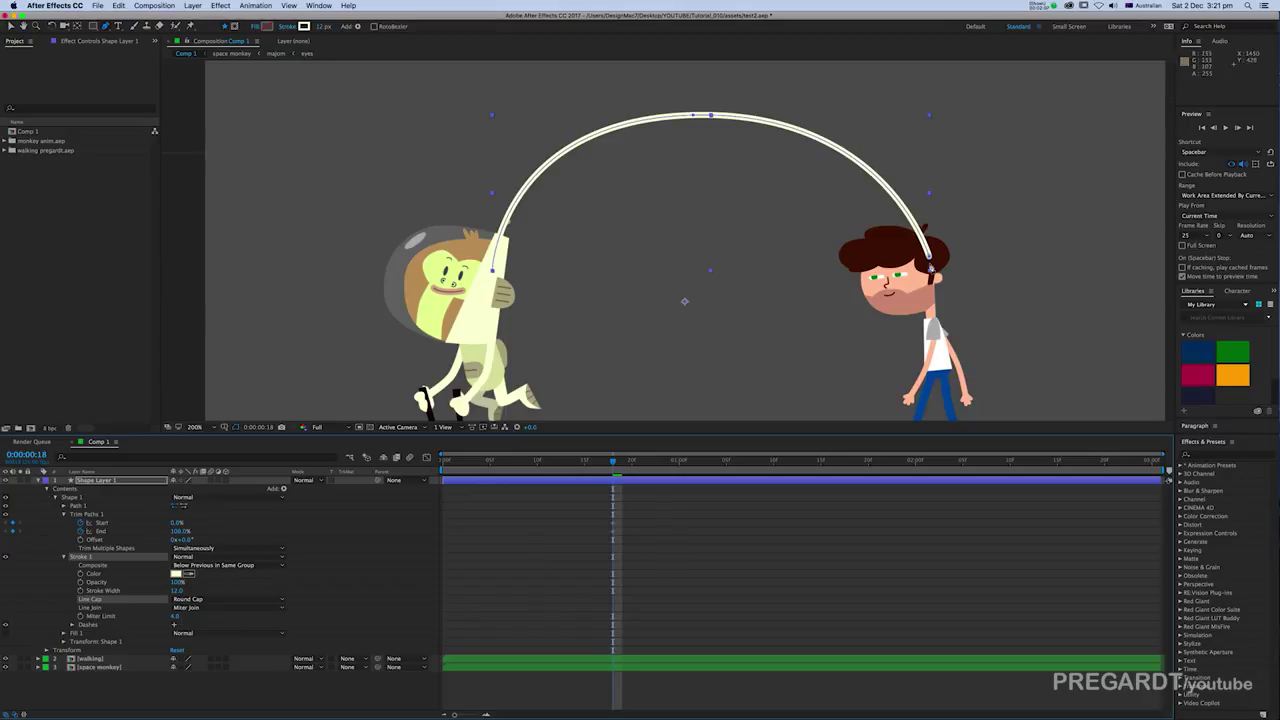
scroll(930, 266, "up", 1)
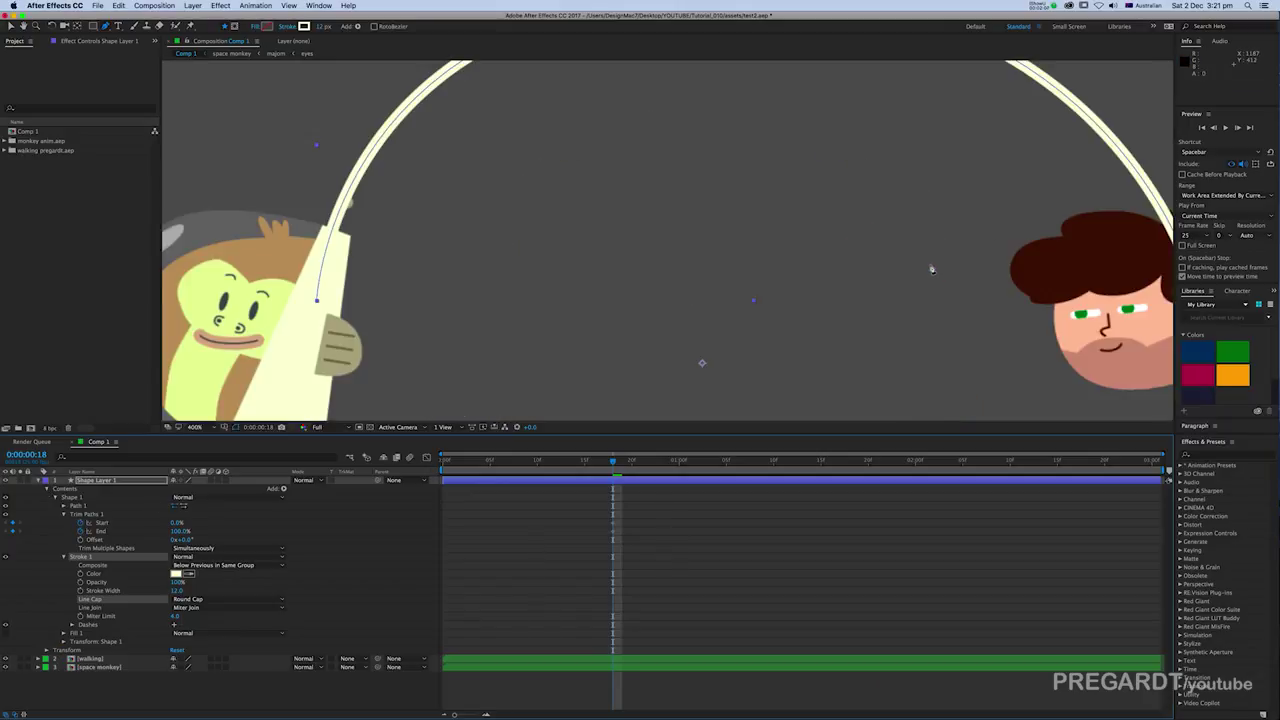
left_click_drag(769, 264, 705, 244)
scroll(514, 289, "down", 1)
left_click_drag(513, 291, 575, 279)
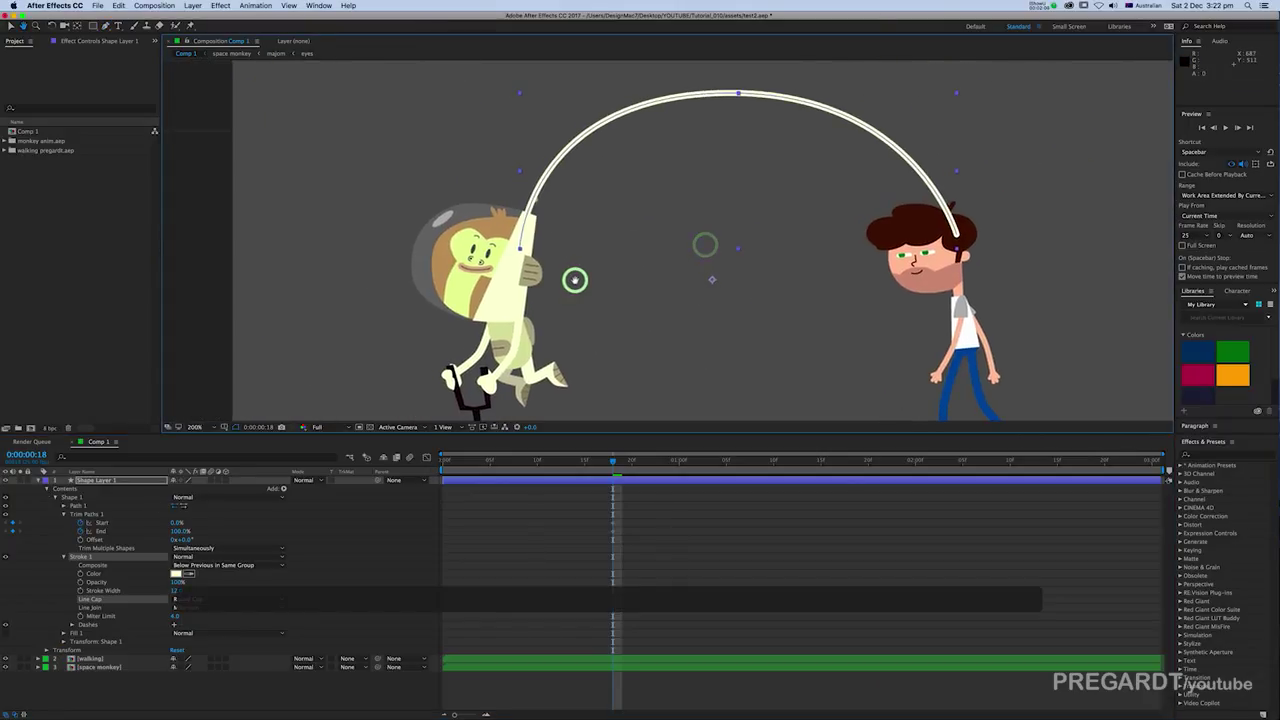
Step: Keyframe the arc's stroke colour at 0:00:00:18 and show only the layer's keyframed properties
left_click(38, 481)
left_click(517, 527)
left_click(557, 484)
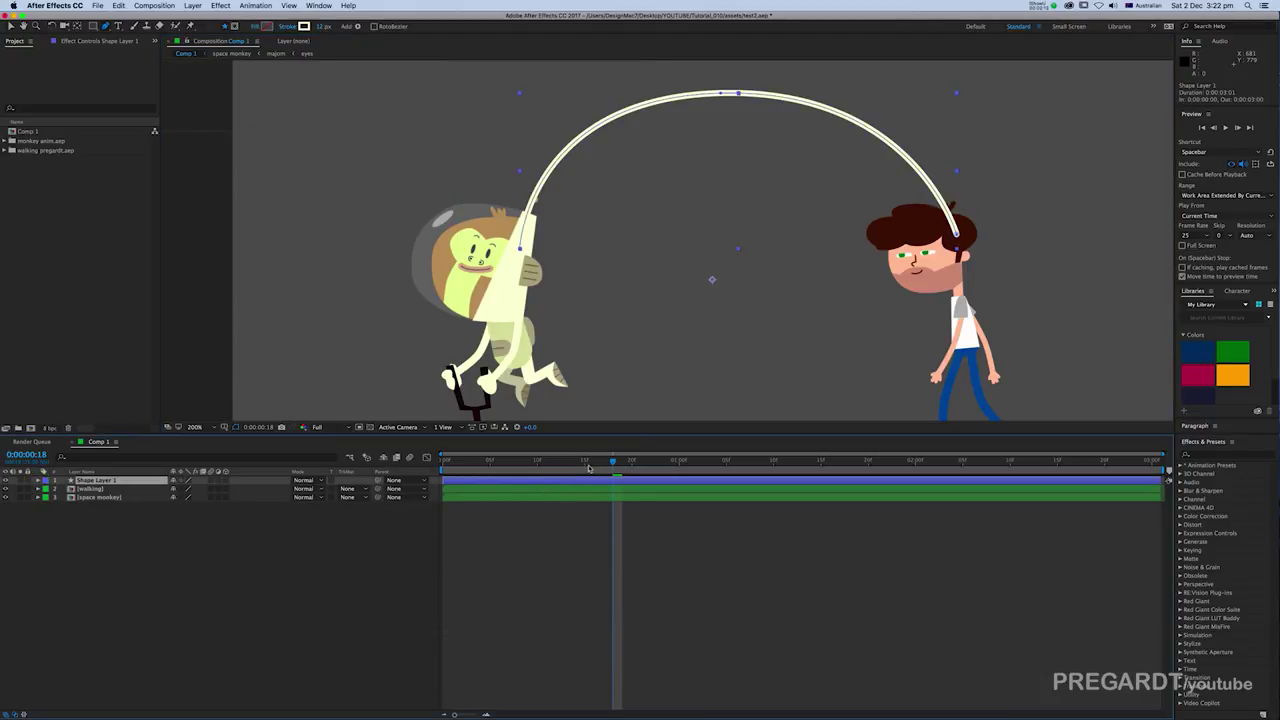
left_click(38, 481)
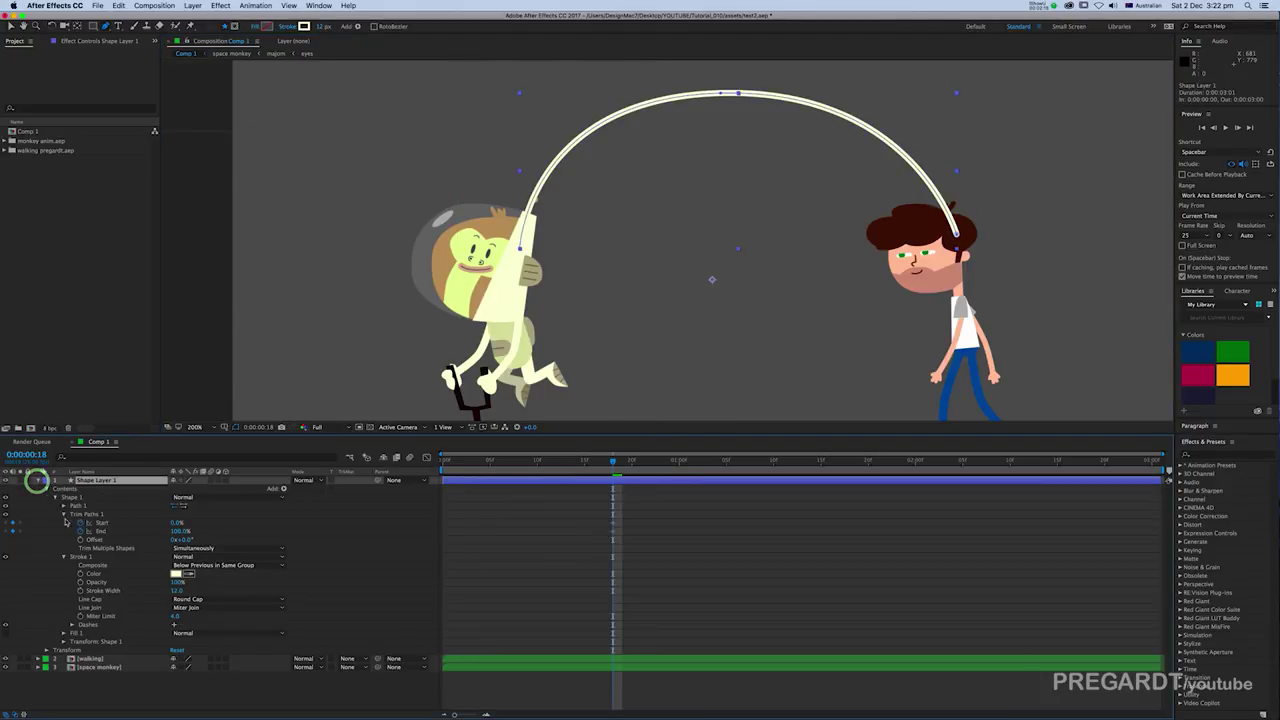
left_click(120, 503)
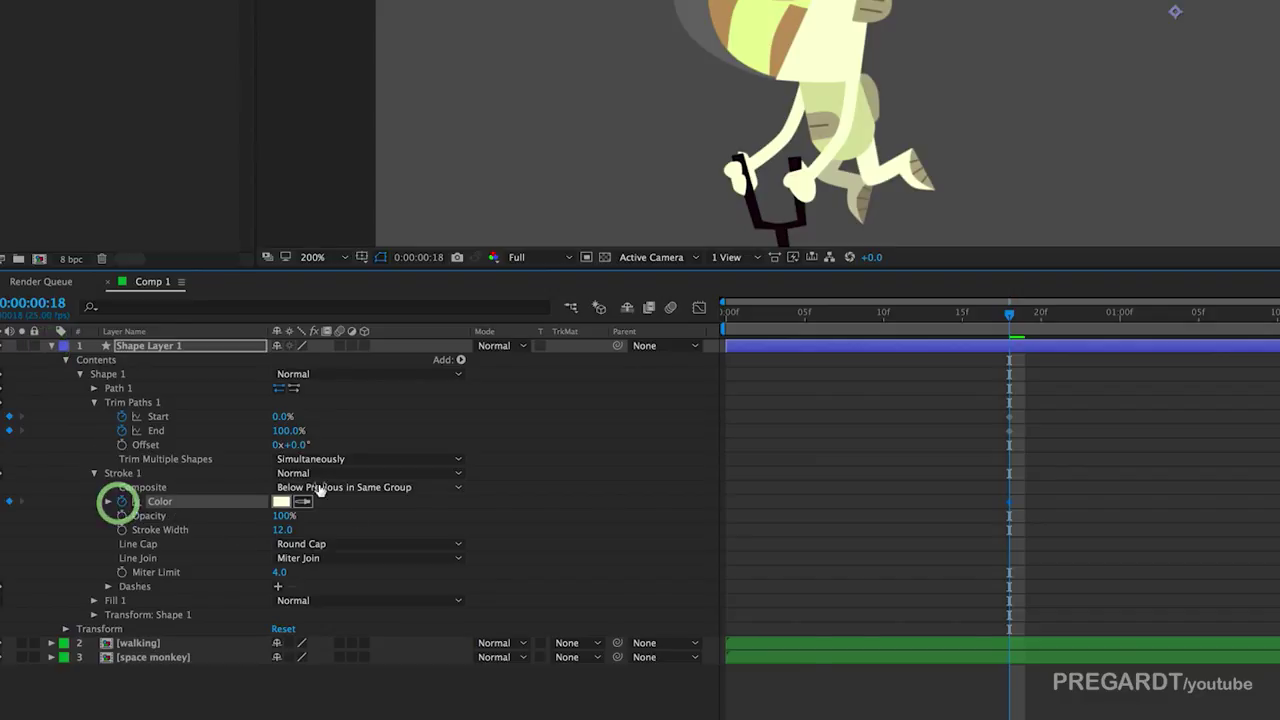
left_click(973, 389)
left_click(1000, 349)
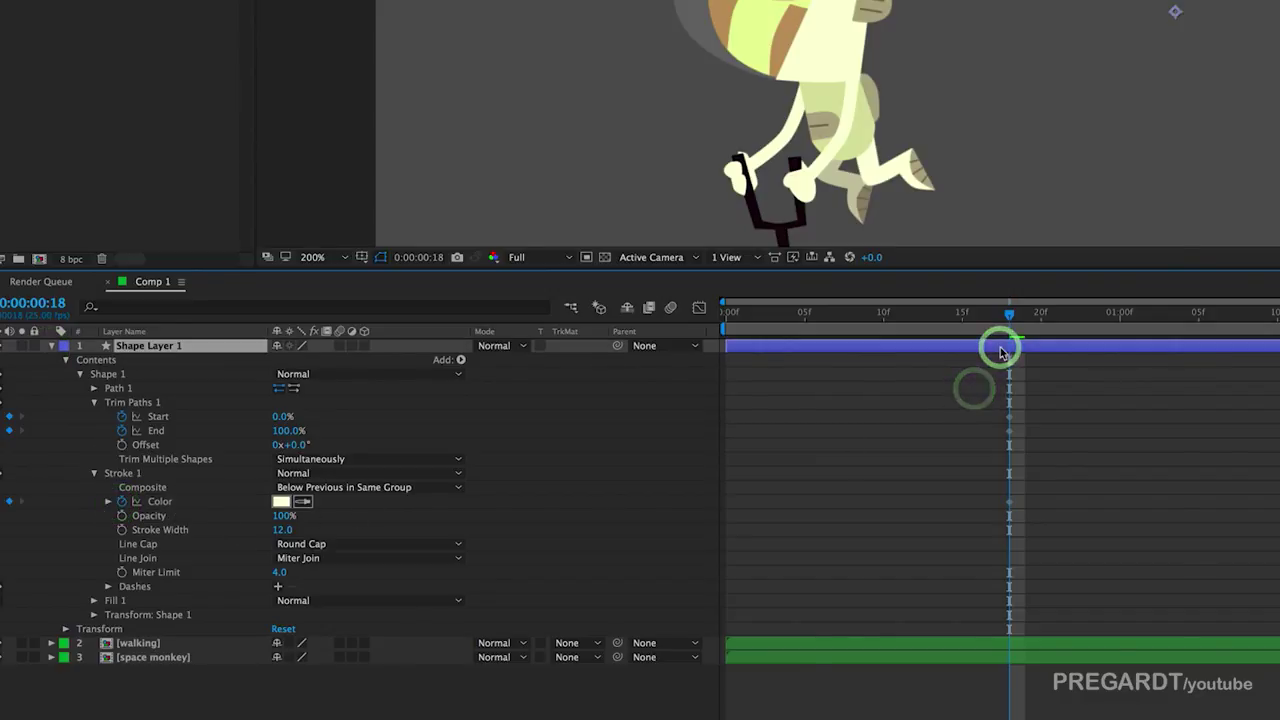
key("u")
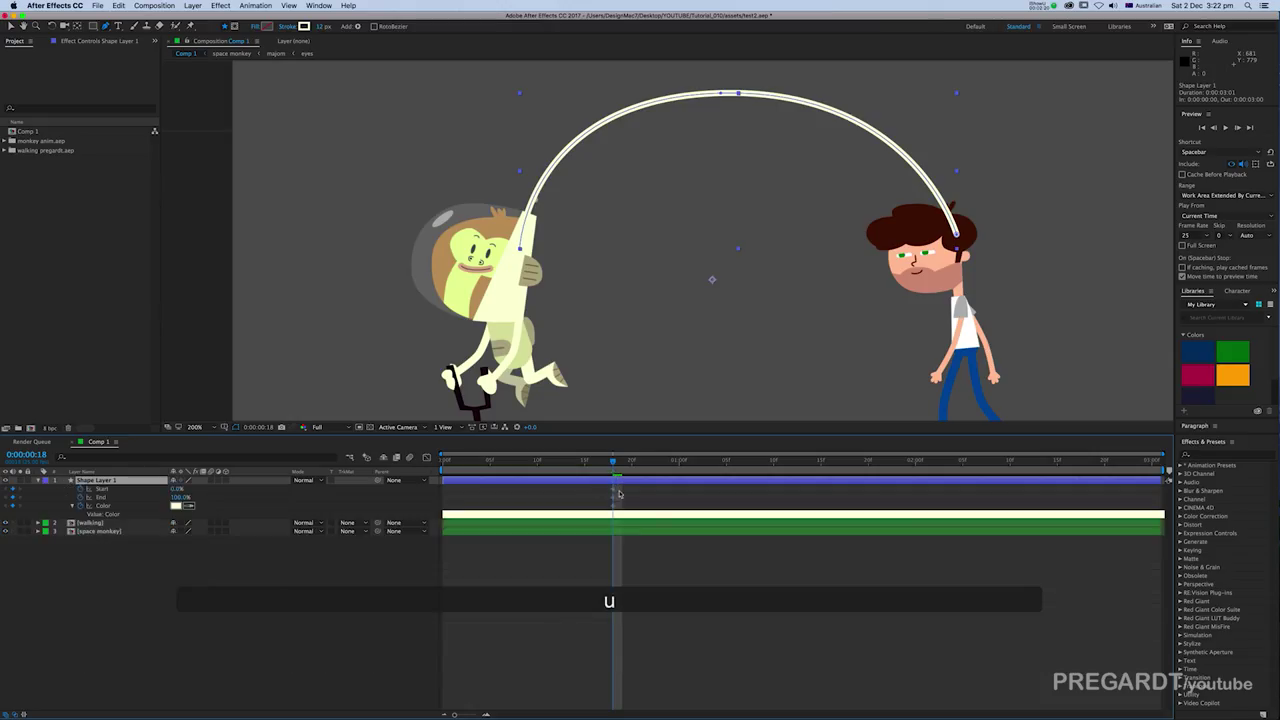
left_click_drag(627, 486, 537, 512)
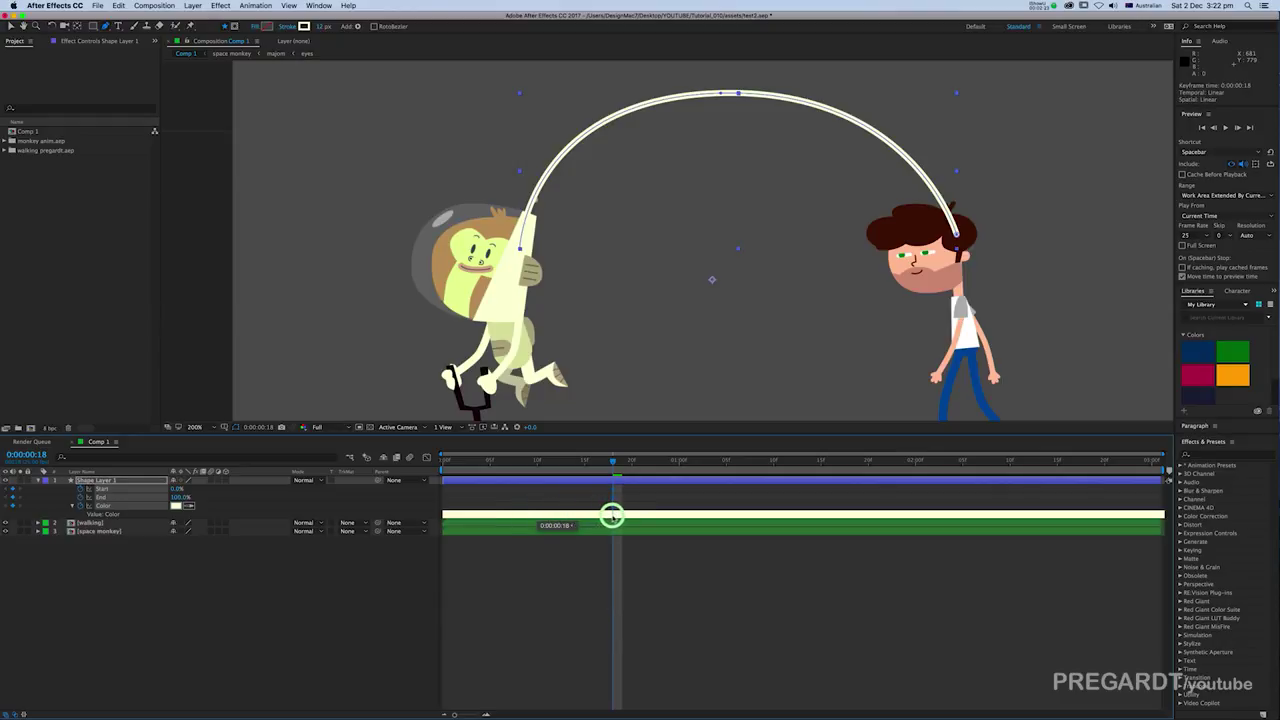
Step: Set the arc's stroke width to 15 px
left_click_drag(656, 363, 649, 322)
left_click(320, 27)
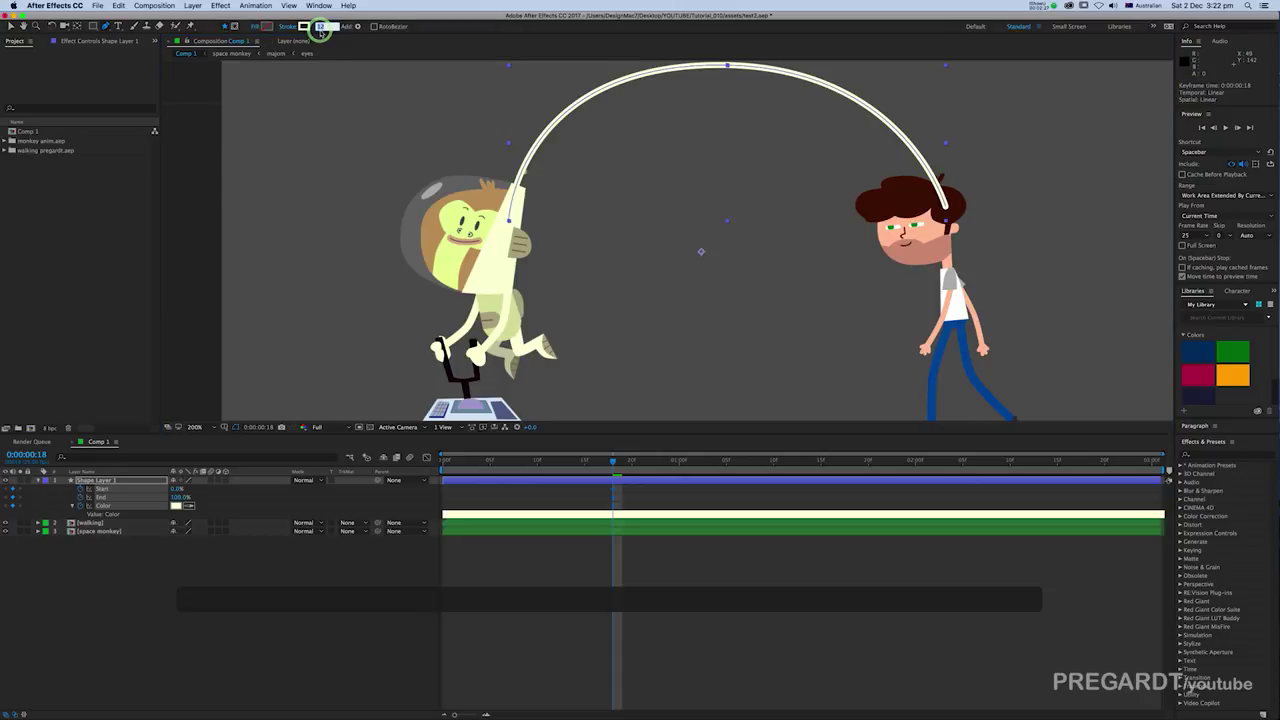
type("15")
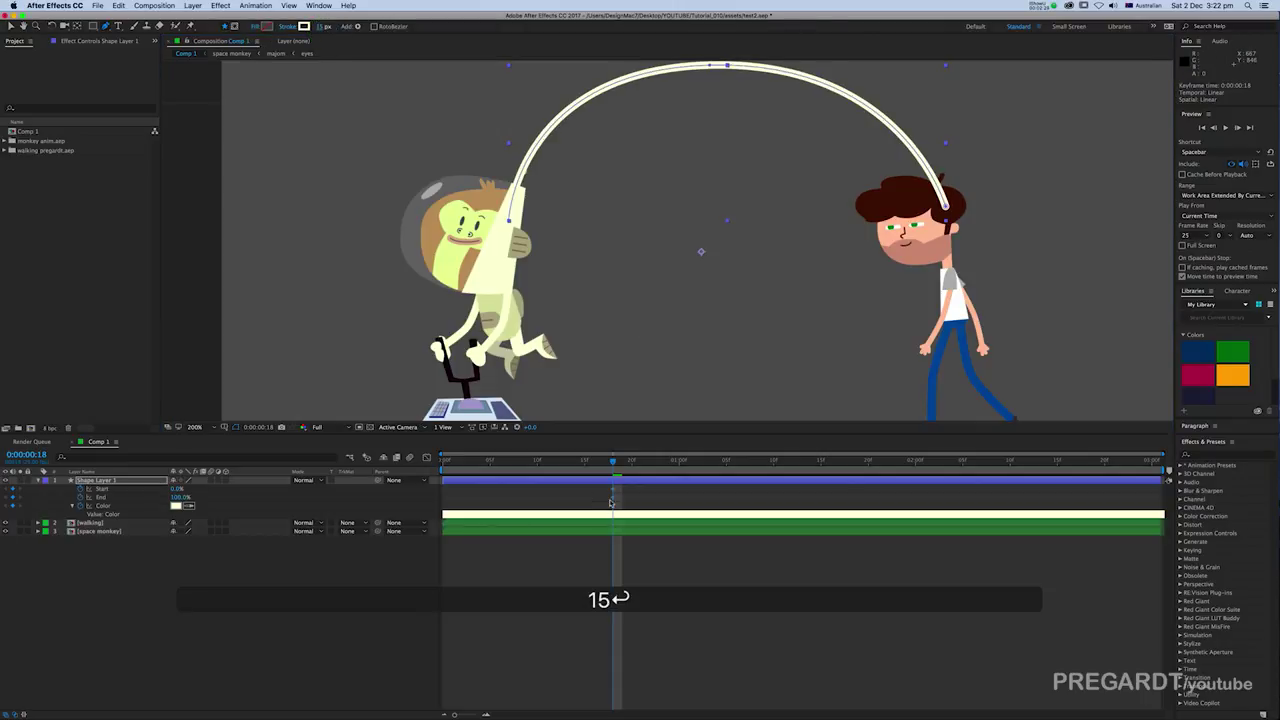
Step: Duplicate the arc layer and raise the copy's monkey end and peak slightly above the original arc
left_click(613, 485)
key("super+c")
key("super+v")
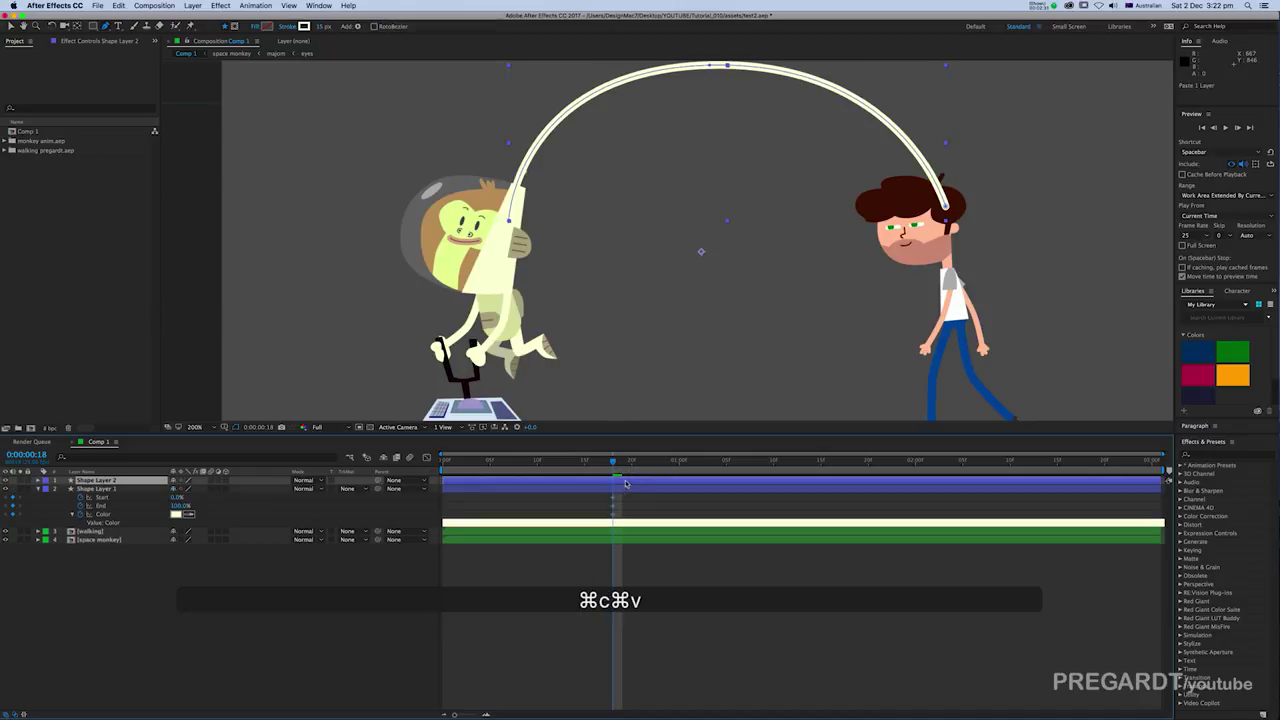
left_click(106, 26)
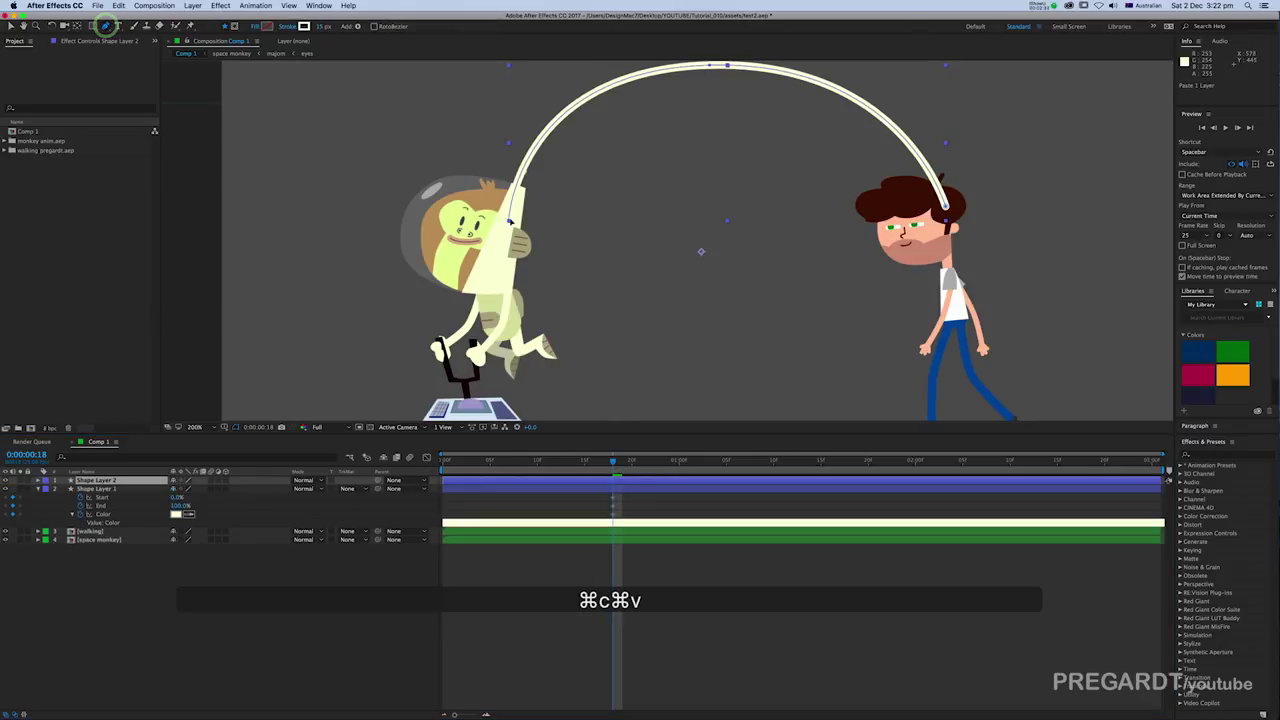
left_click_drag(509, 222, 511, 188)
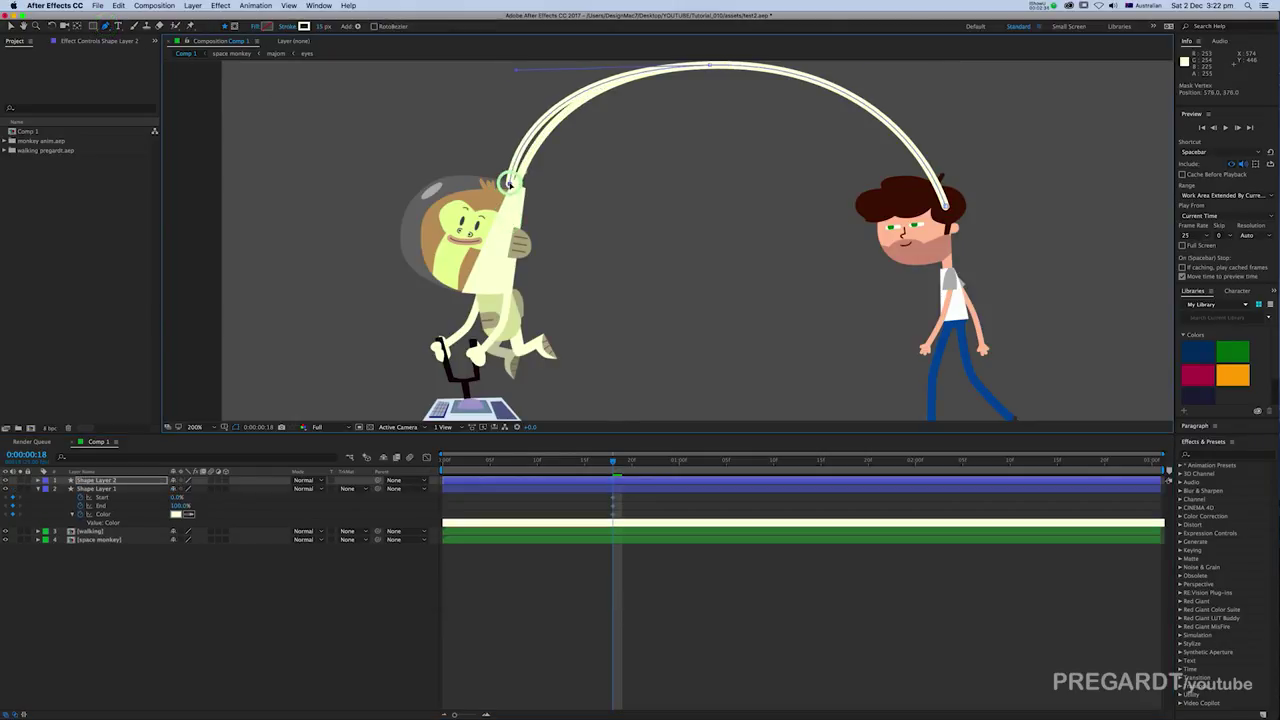
key("v")
left_click(666, 129)
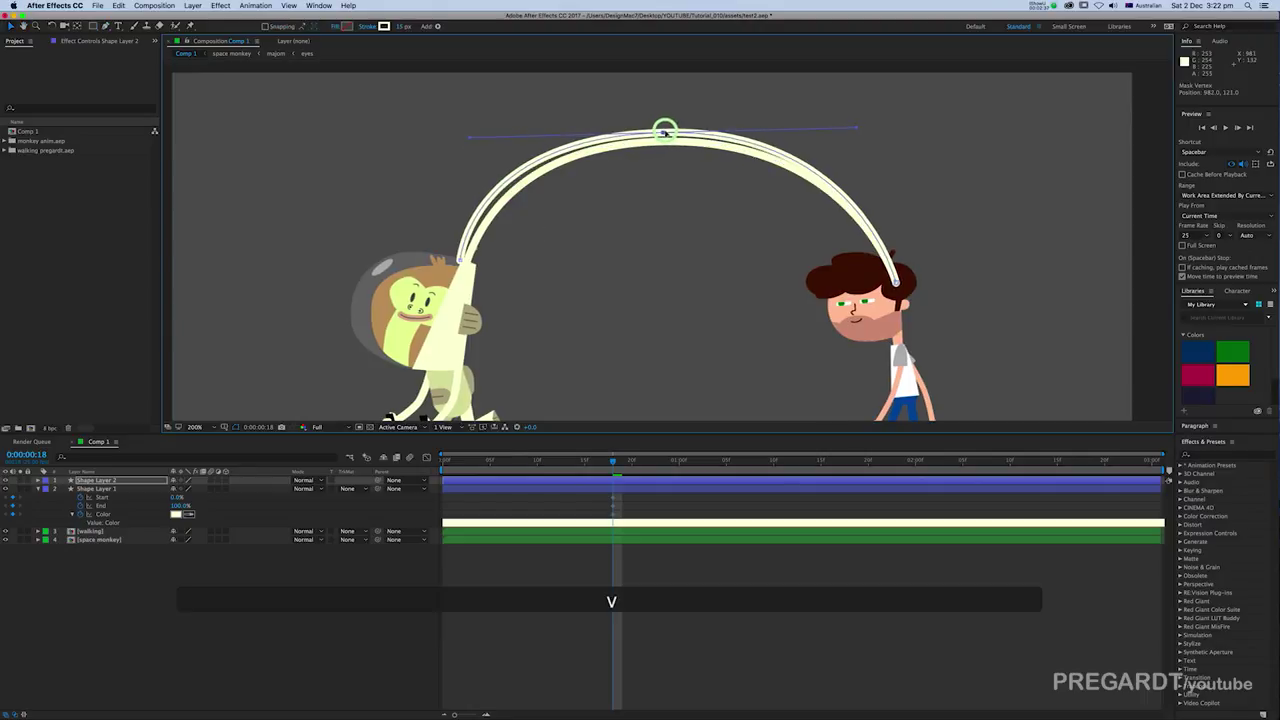
Step: Shift the upper arc's end outward on the man's head and shorten the monkey-side curve handle at its peak
left_click_drag(896, 284, 904, 278)
left_click(662, 133)
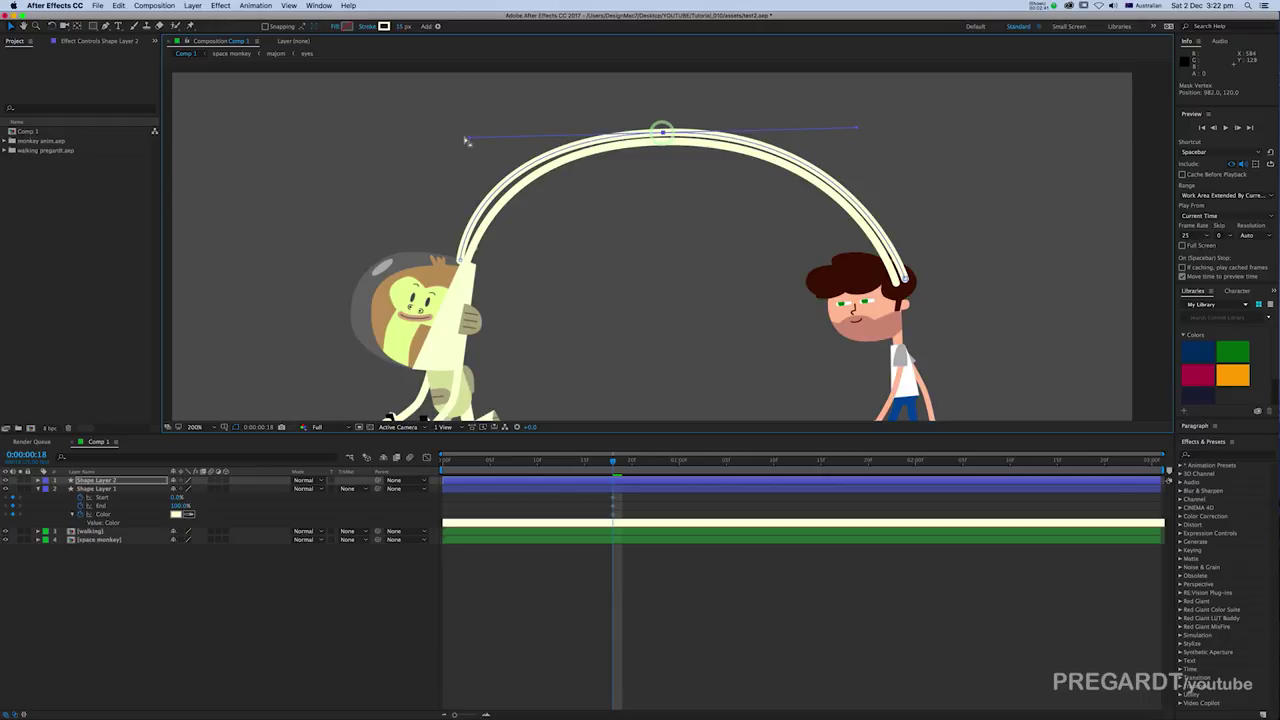
left_click_drag(715, 150, 737, 173)
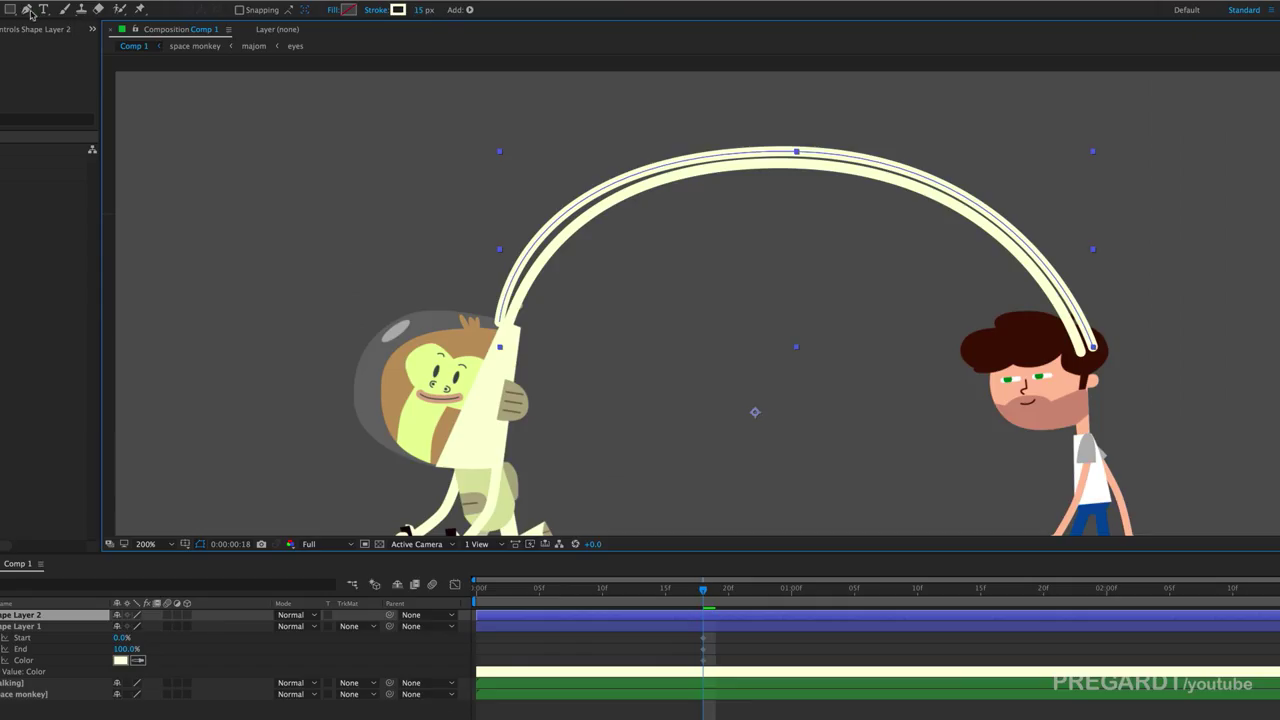
left_click(105, 26)
left_click(662, 133)
left_click_drag(467, 137, 481, 138)
left_click_drag(828, 377, 883, 340)
Step: Duplicate the original arc layer, Shape Layer 1, and move the copy's two ends and peak inward below the original
left_click(749, 626)
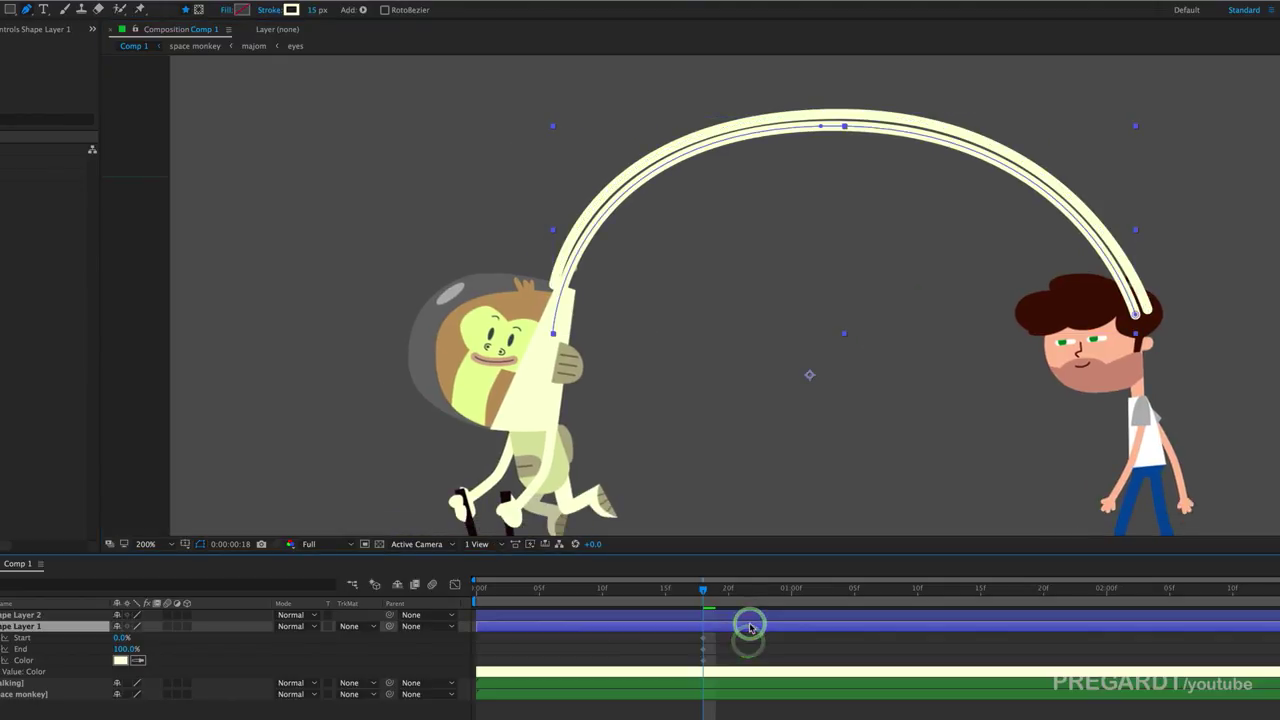
key("super+d")
key("v")
left_click(553, 333)
left_click(26, 10)
left_click_drag(553, 333, 576, 359)
left_click_drag(821, 125, 825, 141)
left_click_drag(1135, 313, 1104, 307)
Step: Refine the inner arc's peak and curve handles so it runs smoothly from the man's eye to the monkey's hand
left_click_drag(824, 142, 822, 141)
left_click_drag(1075, 135, 1048, 131)
left_click_drag(576, 359, 576, 369)
left_click_drag(830, 165, 824, 163)
left_click_drag(1105, 308, 1096, 309)
mouse_move(1026, 342)
left_mouse_down()
mouse_move(957, 320)
mouse_move(1023, 329)
left_mouse_up()
left_click_drag(1039, 267, 999, 305)
left_click_drag(766, 120, 751, 153)
left_click_drag(495, 163, 506, 163)
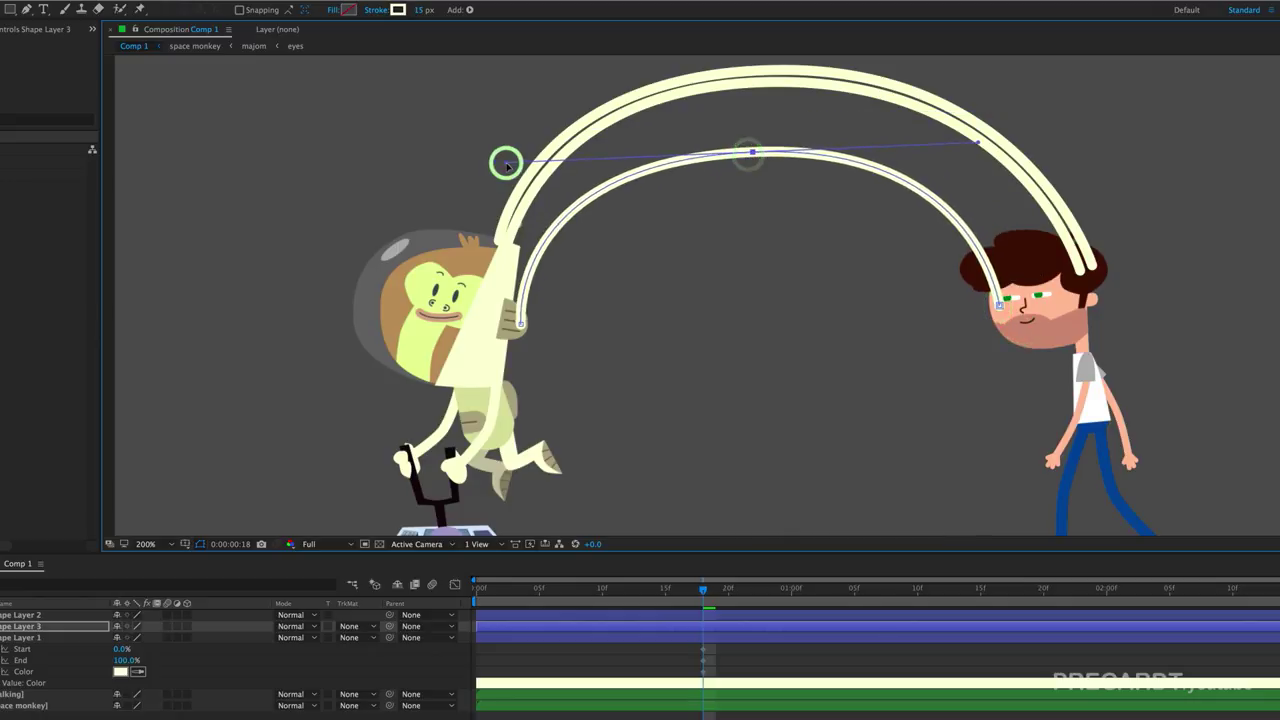
Step: Duplicate the inner arc layer and reshape the copy just above it, running from the man's nose to the monkey's hand
left_click(648, 650)
left_click(658, 628)
key("ctrl+d")
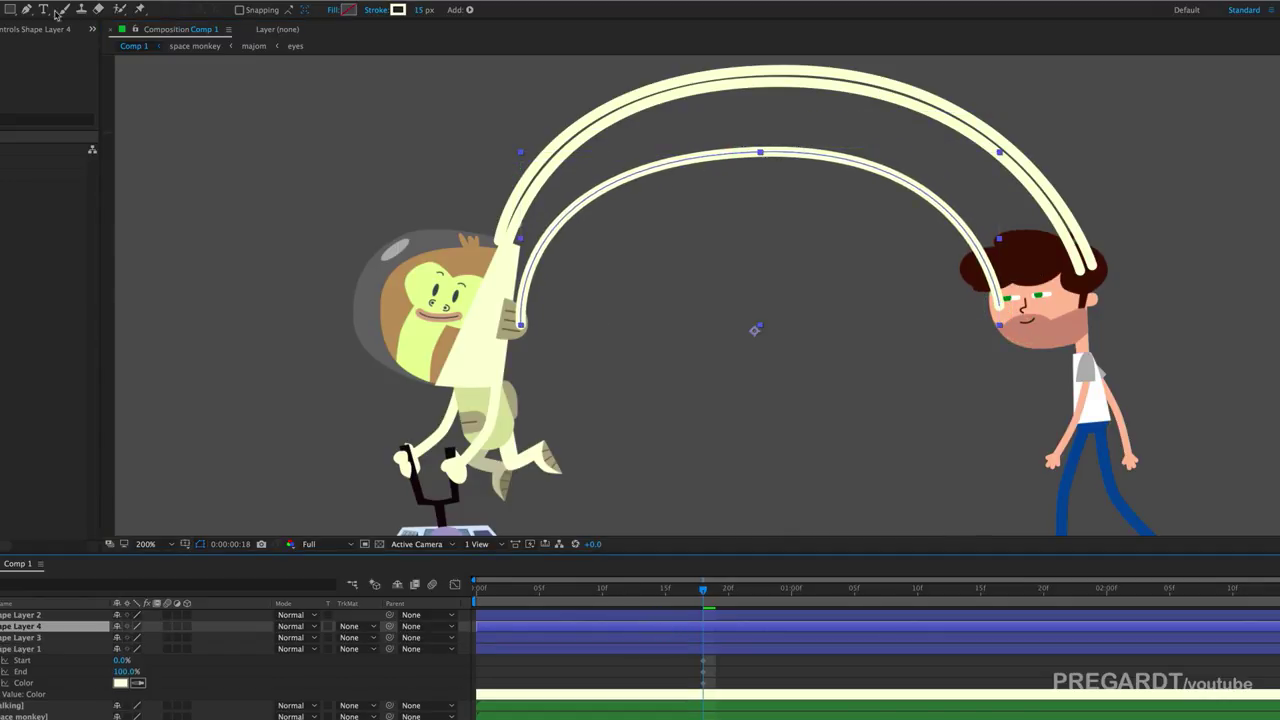
left_click(27, 10)
left_click_drag(760, 152, 751, 134)
left_click_drag(999, 305, 1018, 298)
key("v")
left_click_drag(521, 325, 509, 316)
left_click_drag(752, 134, 749, 130)
Step: Duplicate the topmost arc layer and reshape the copy to run midway between the upper and lower pairs of arcs
left_click(693, 616)
key("ctrl+d")
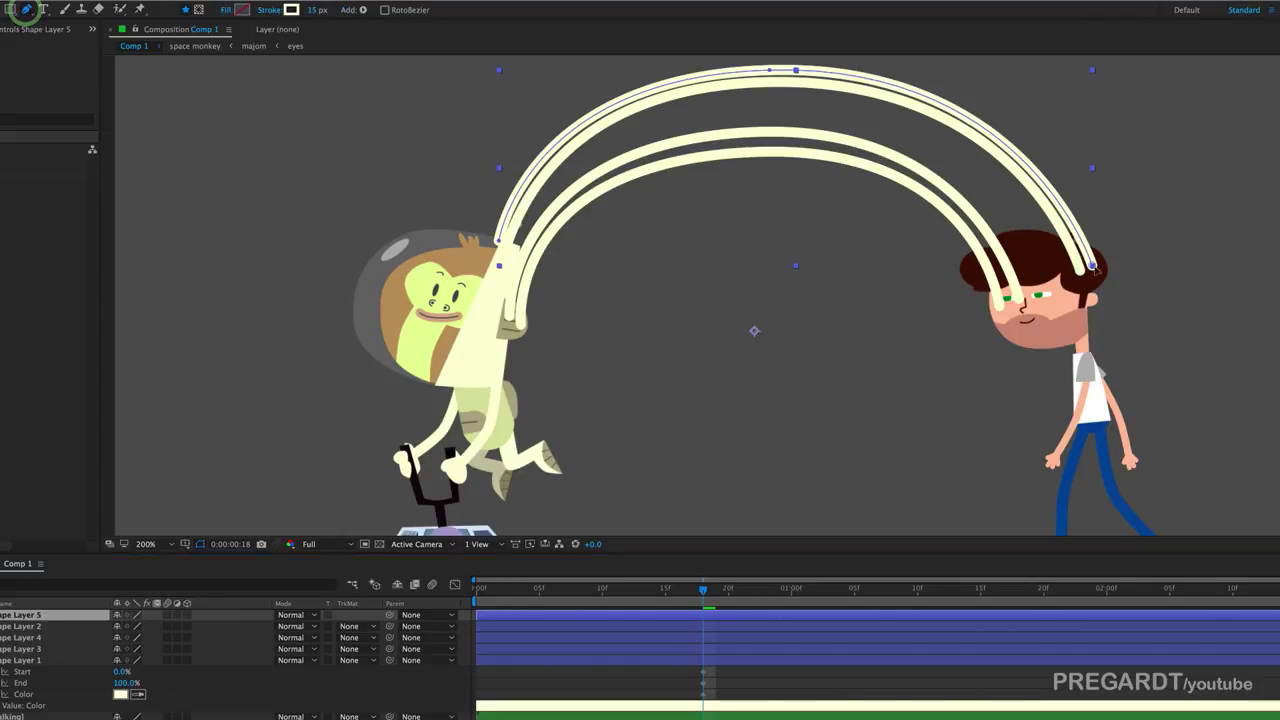
left_click_drag(1092, 265, 1055, 263)
left_click_drag(795, 70, 759, 101)
left_click_drag(499, 240, 515, 252)
left_click_drag(521, 107, 547, 110)
left_click_drag(765, 99, 760, 103)
left_click_drag(1055, 263, 1071, 288)
left_click(760, 104)
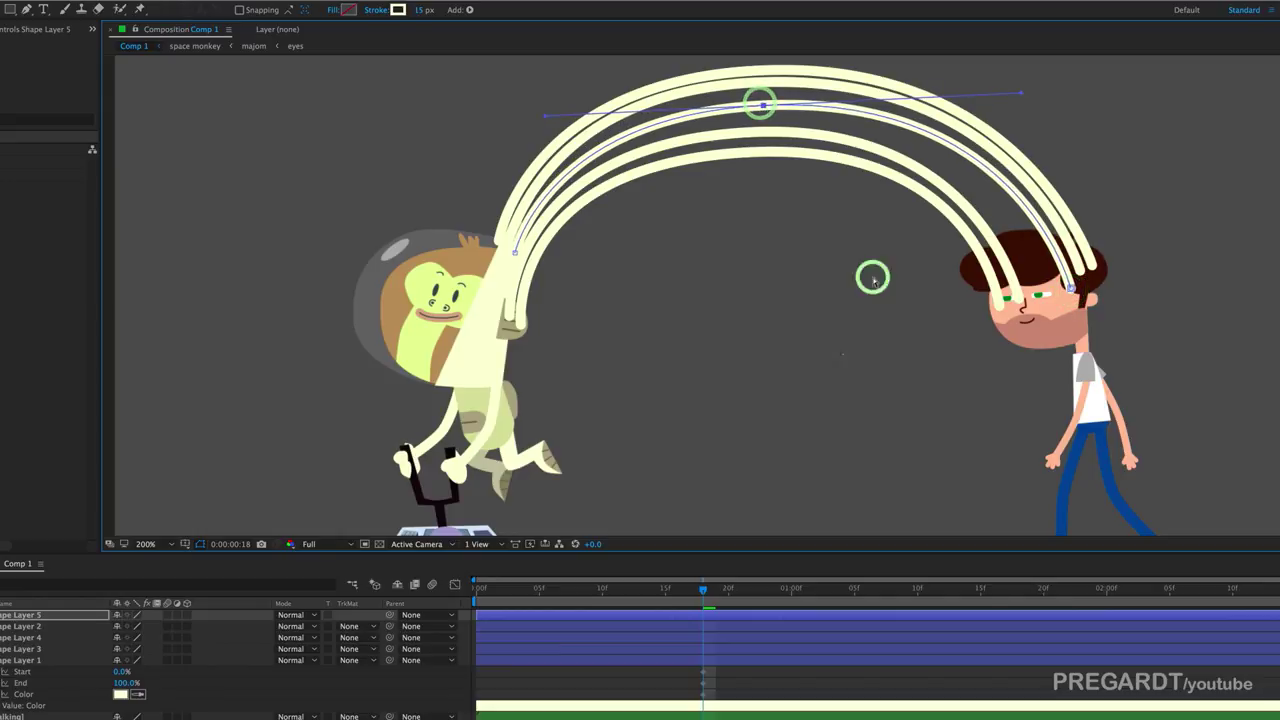
left_click_drag(955, 362, 879, 240)
left_click_drag(746, 198, 837, 297)
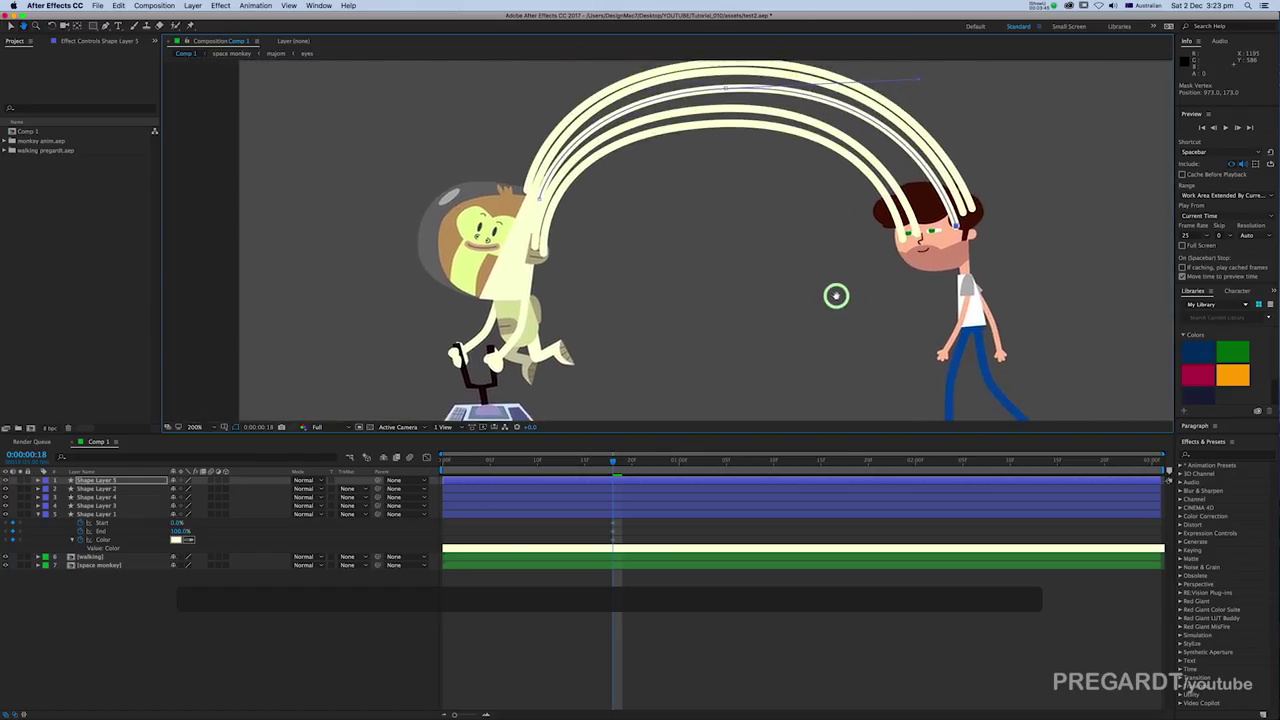
left_click_drag(659, 370, 591, 377)
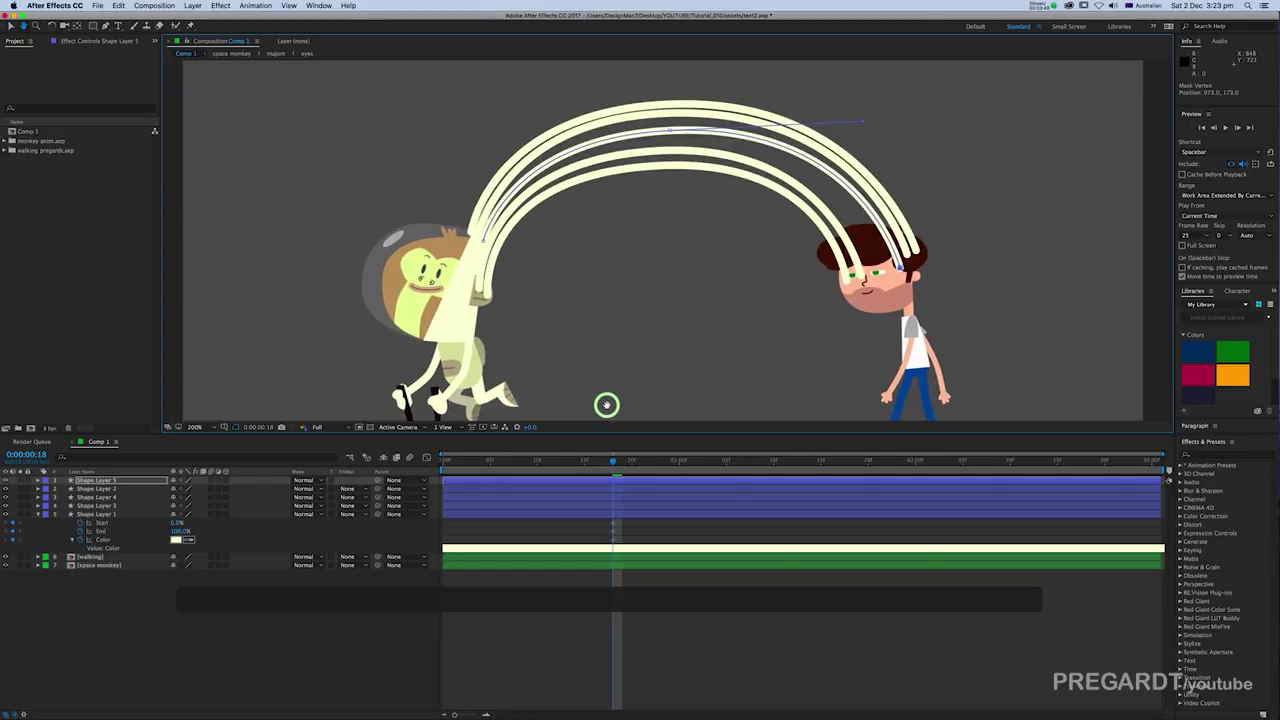
Step: Select all five arc shape layers and reveal their keyframed properties
left_click(640, 531)
left_click(632, 478)
left_click(624, 514, "shift")
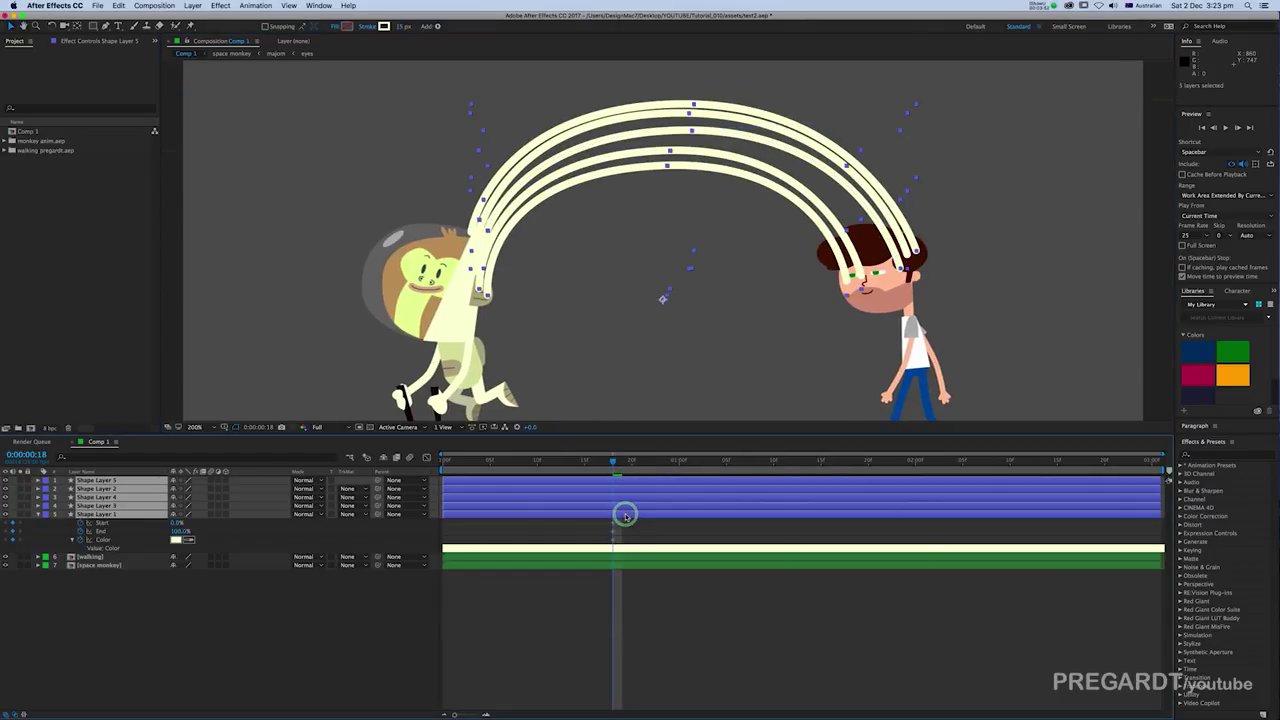
key("u")
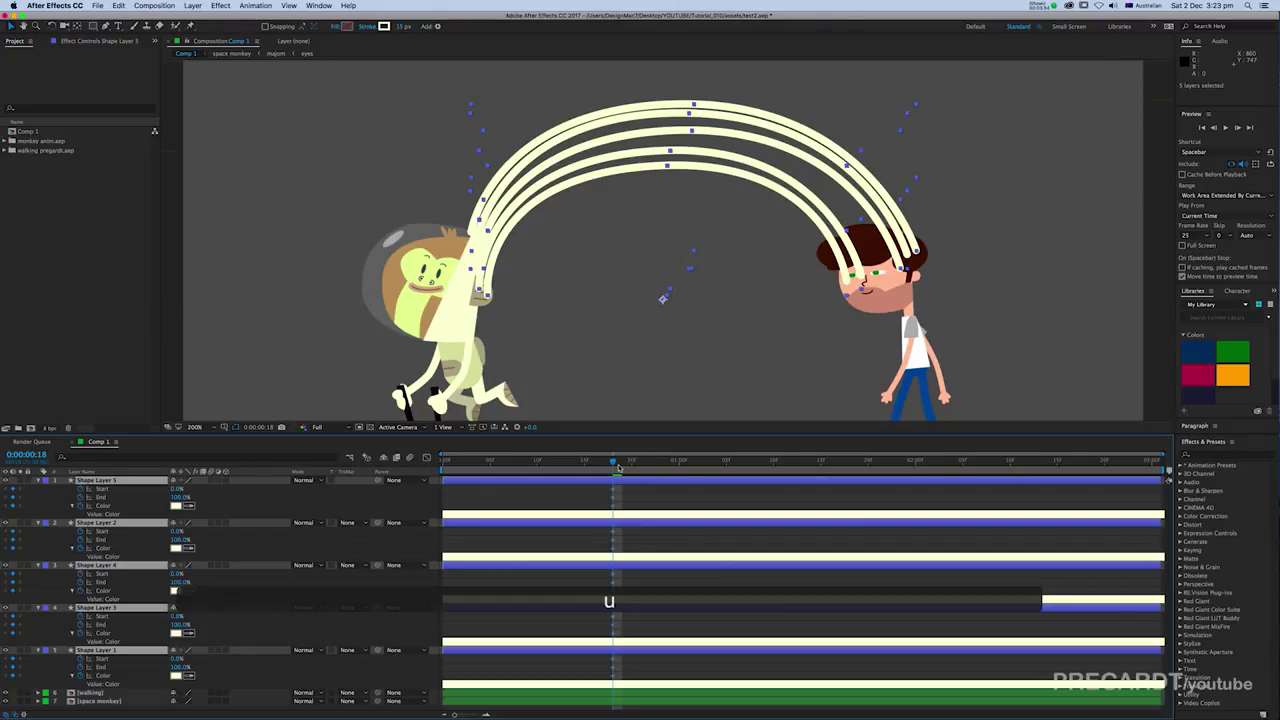
left_click_drag(178, 498, 9, 508)
left_click_drag(177, 541, 111, 543)
left_click_drag(185, 504, 41, 516)
left_click_drag(297, 570, 390, 572)
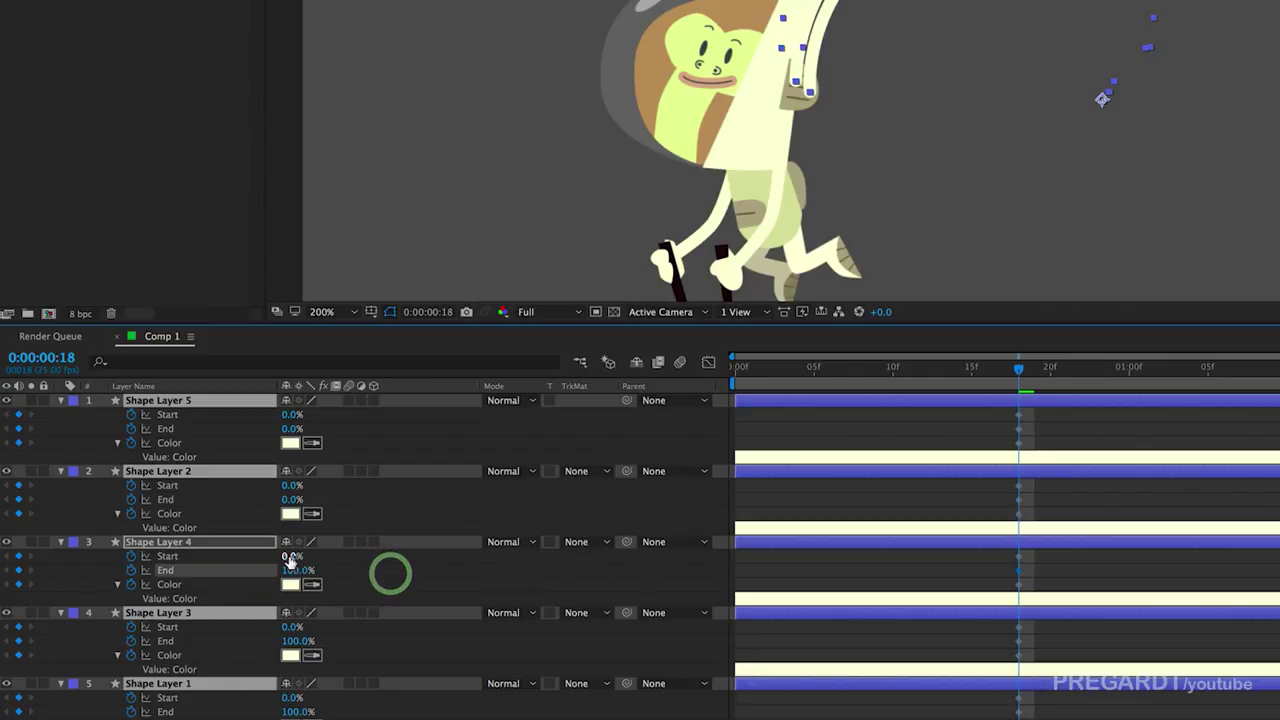
Step: Set the Trim Paths Start and End to 100% on all five arc layers at 0:00:00:18
left_click_drag(291, 557, 484, 565)
left_click_drag(296, 499, 475, 490)
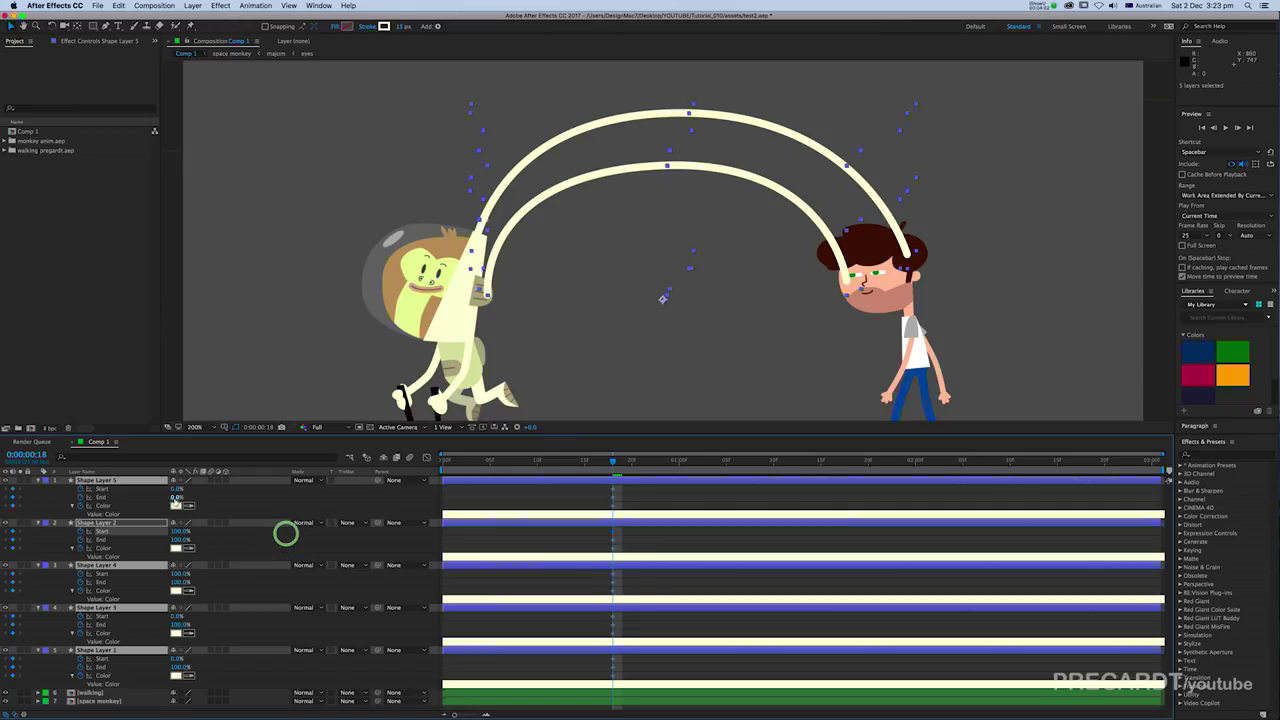
left_click_drag(175, 498, 277, 506)
left_click_drag(179, 489, 332, 508)
left_click_drag(177, 617, 266, 634)
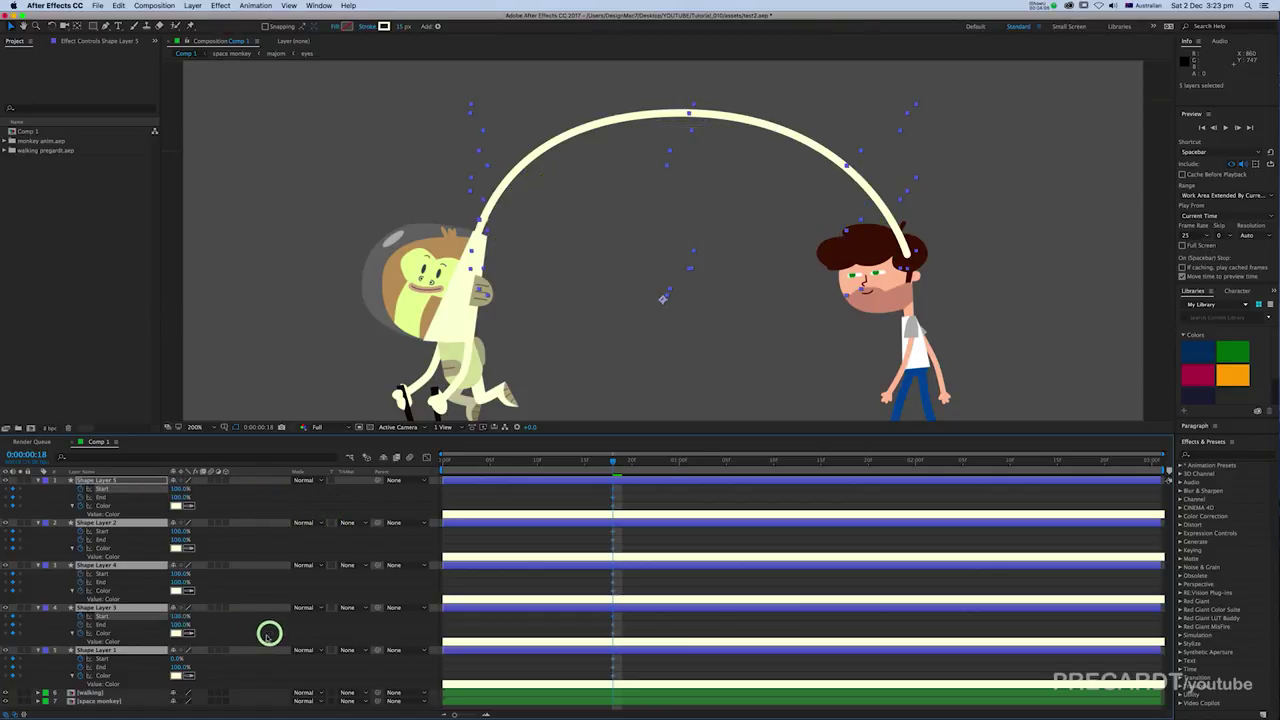
left_click_drag(176, 659, 271, 669)
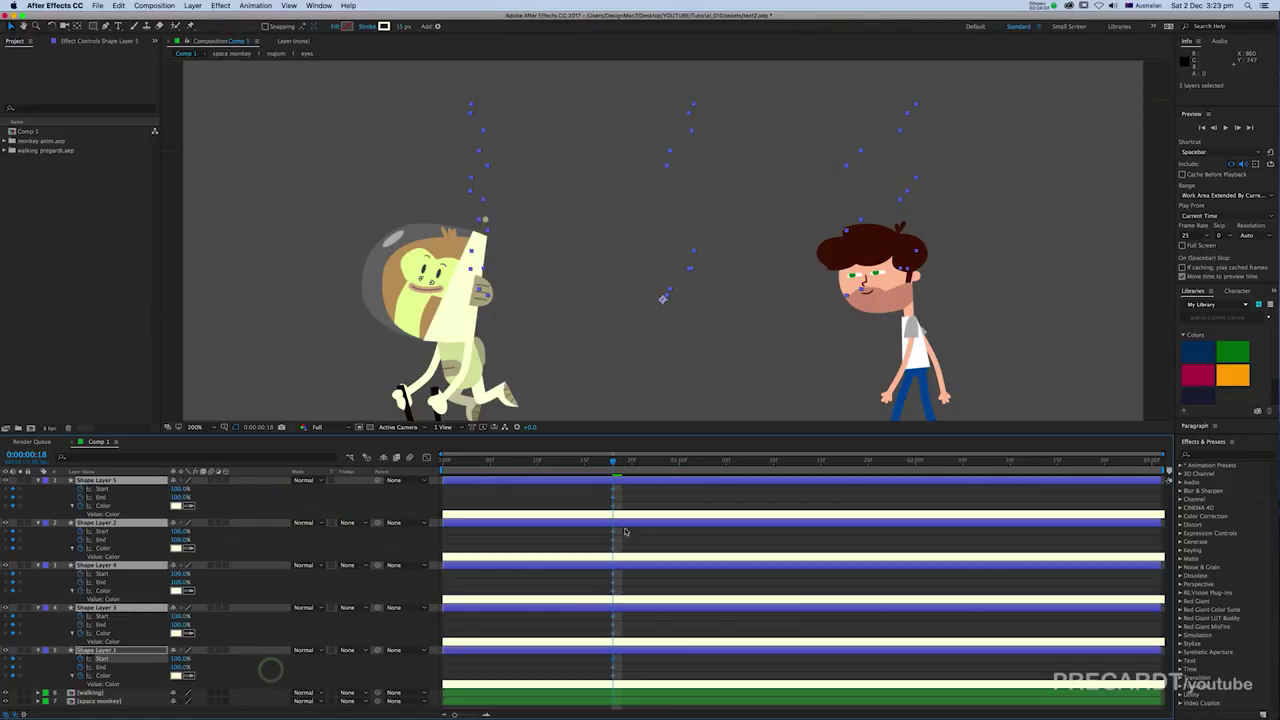
Step: Keyframe Start and End at 0% on all five arc layers at 0:00:01:04 and apply Easy Ease to their keyframes
left_click_drag(660, 463, 716, 474)
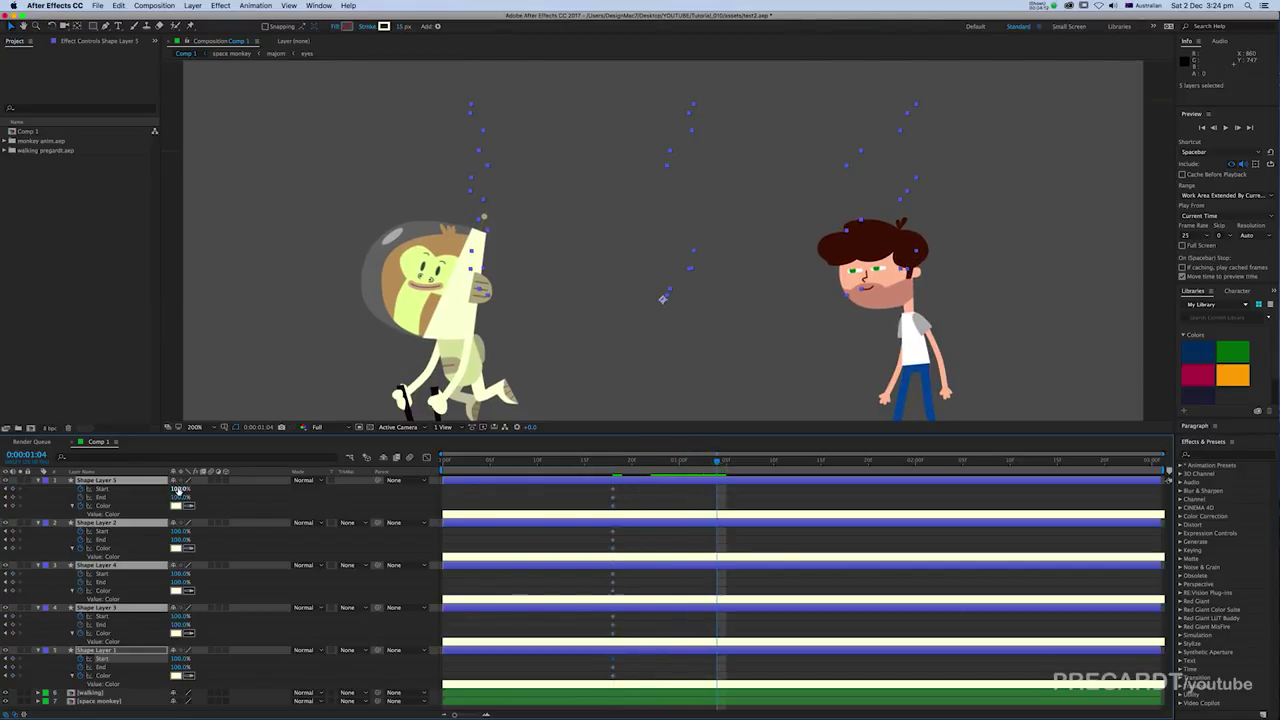
left_click_drag(178, 488, 27, 487)
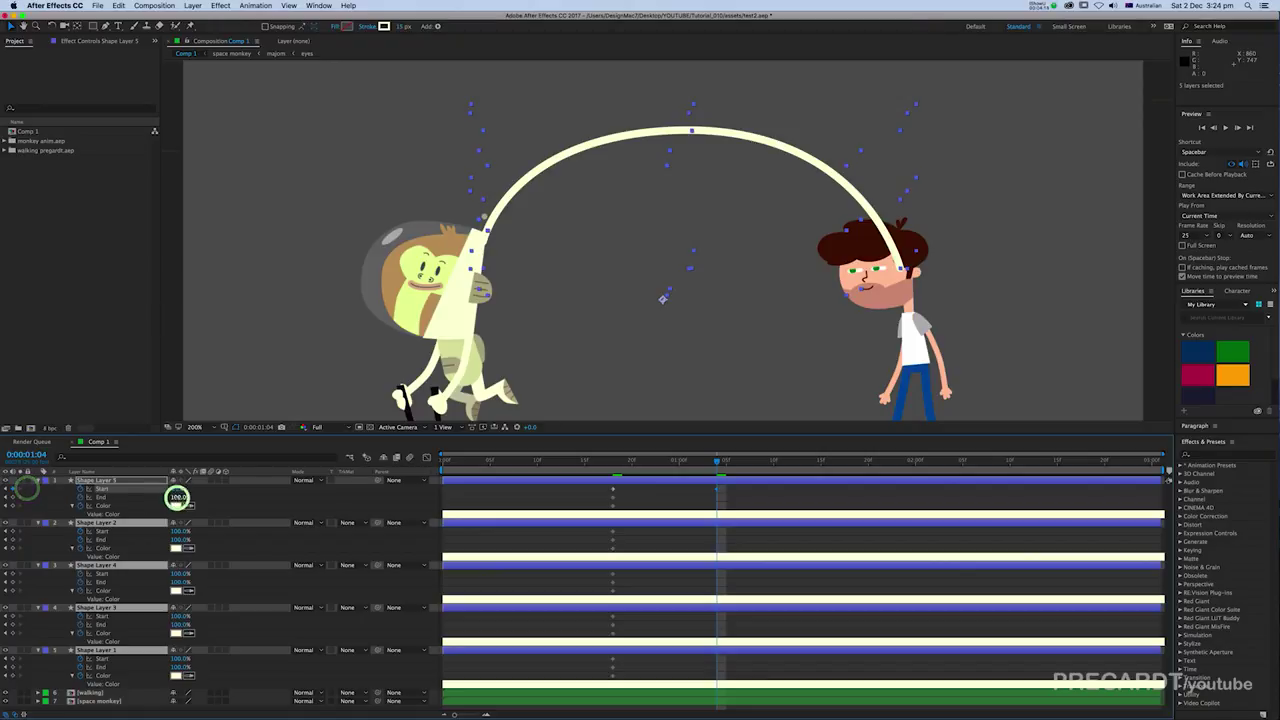
left_click_drag(173, 498, 5, 491)
left_click_drag(177, 531, 30, 540)
left_click_drag(172, 573, 66, 581)
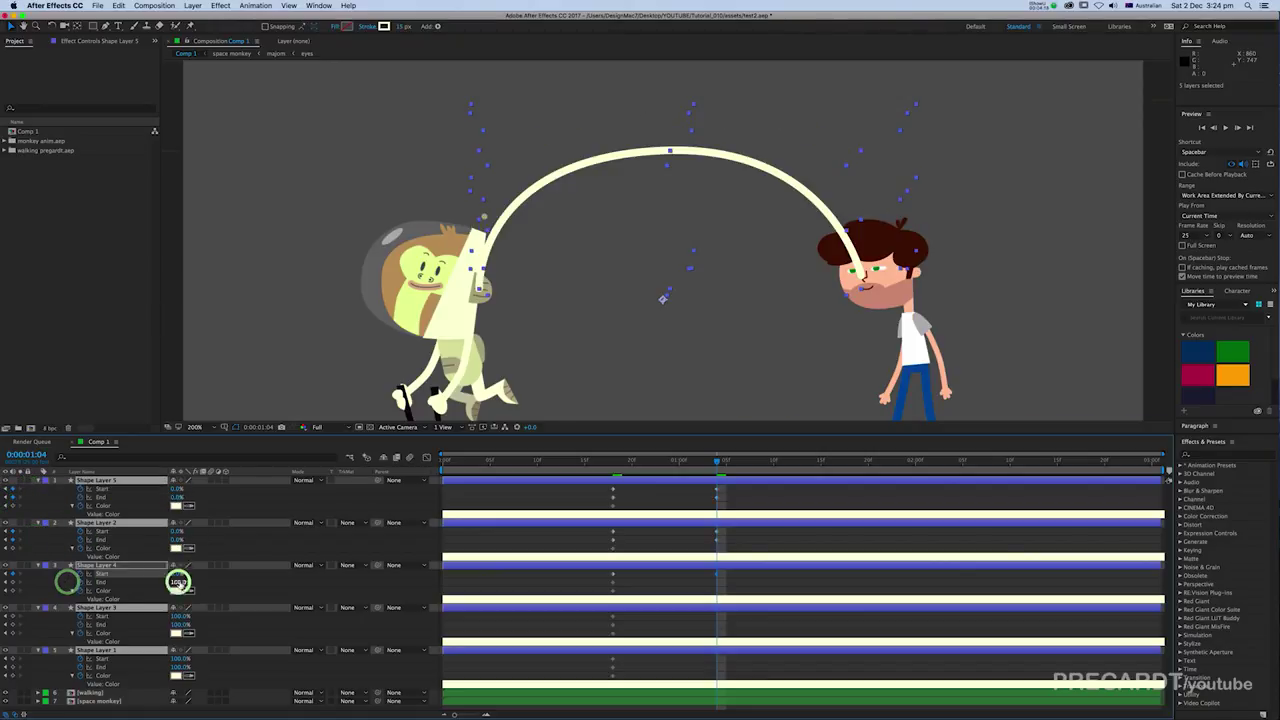
left_click_drag(172, 582, 86, 589)
mouse_move(177, 616)
left_mouse_down()
mouse_move(80, 623)
mouse_move(80, 634)
left_mouse_up()
mouse_move(177, 658)
left_mouse_down()
mouse_move(86, 674)
mouse_move(166, 672)
mouse_move(72, 670)
left_mouse_up()
left_click_drag(725, 491, 608, 670)
key("F9")
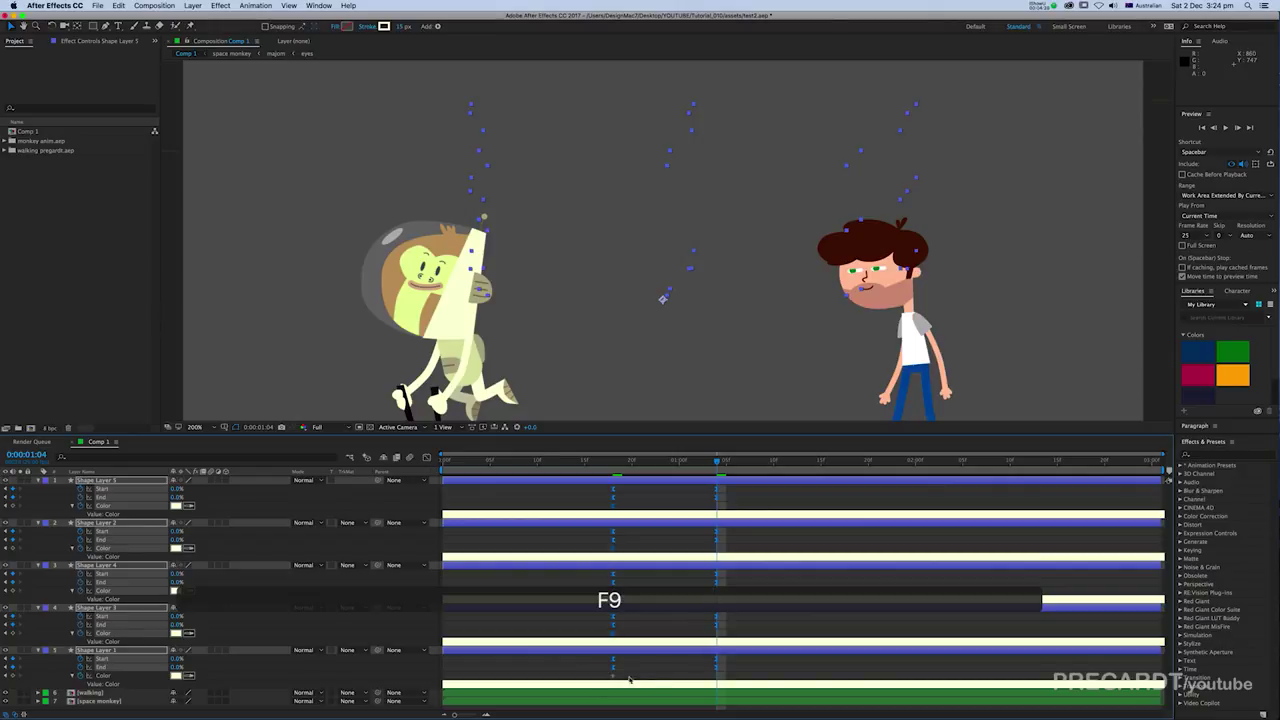
Step: Shift the Trim Paths Start keyframes of all five arc layers five frames later, leaving the End keyframes in place
left_click(596, 677)
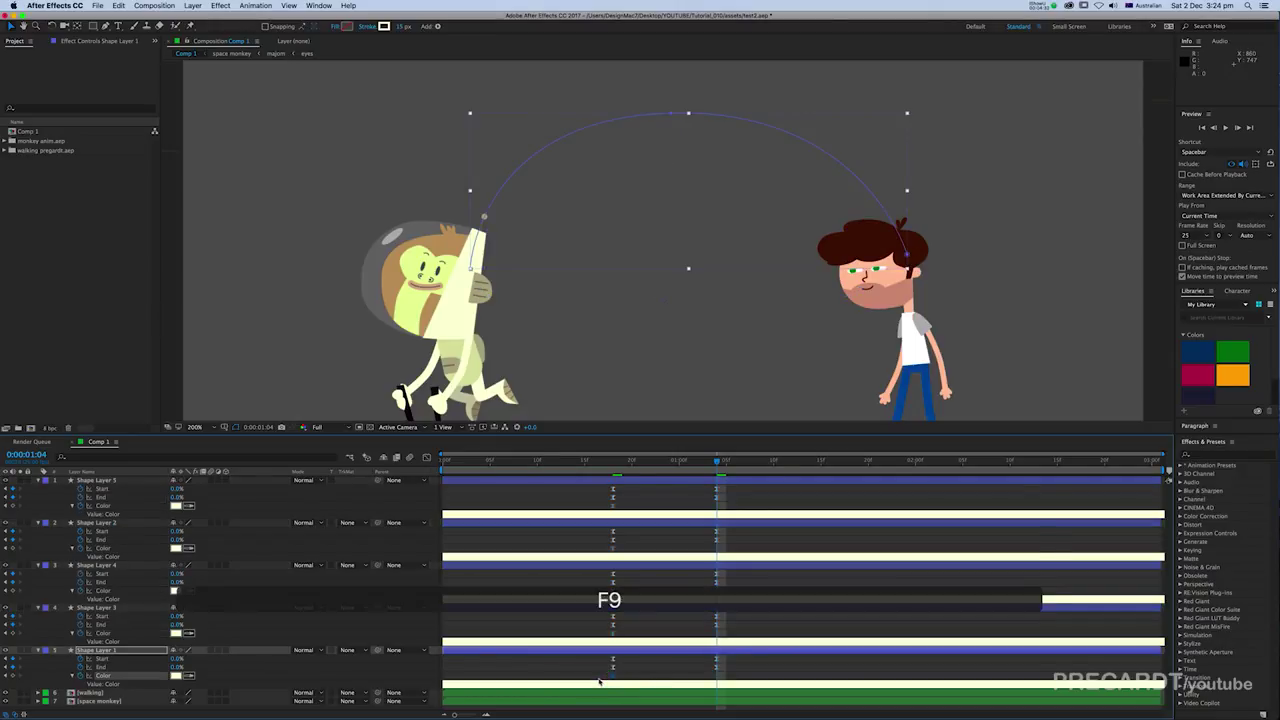
mouse_move(705, 469)
left_mouse_down()
mouse_move(623, 466)
mouse_move(679, 466)
mouse_move(717, 487)
left_mouse_up()
left_click(726, 491)
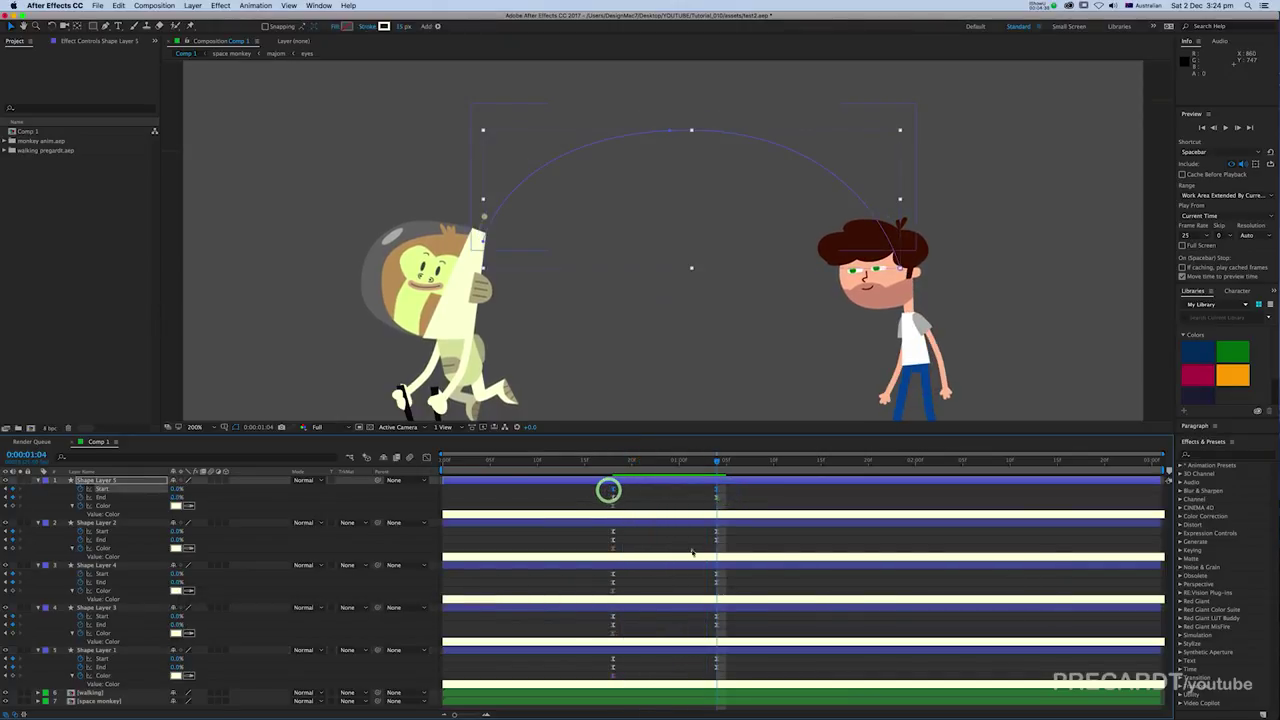
left_click(612, 531, "shift")
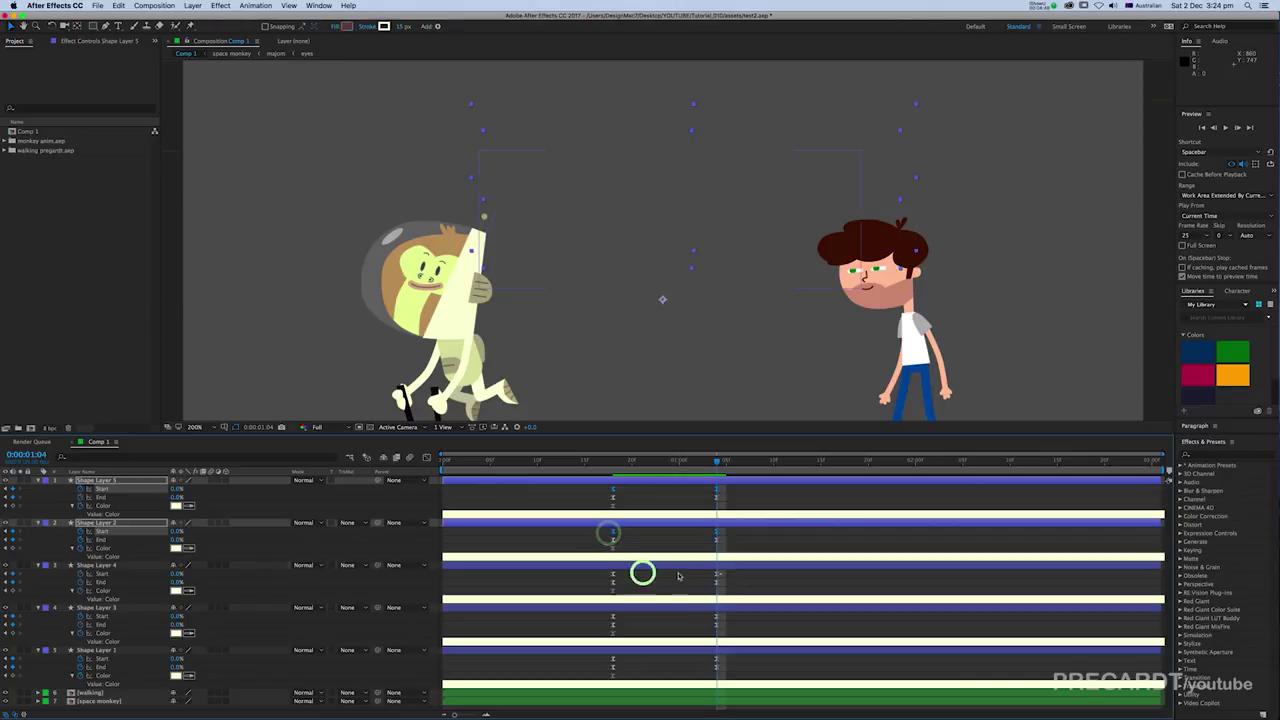
left_click(612, 573, "shift")
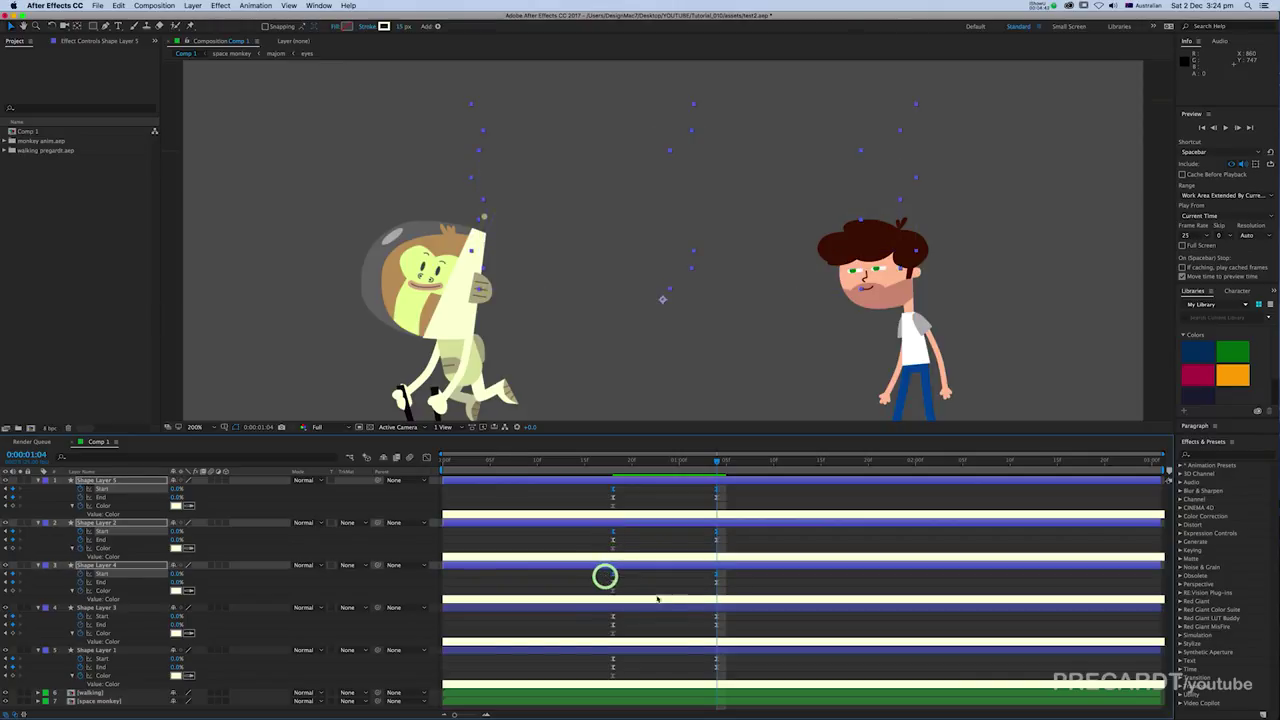
left_click(612, 616, "shift")
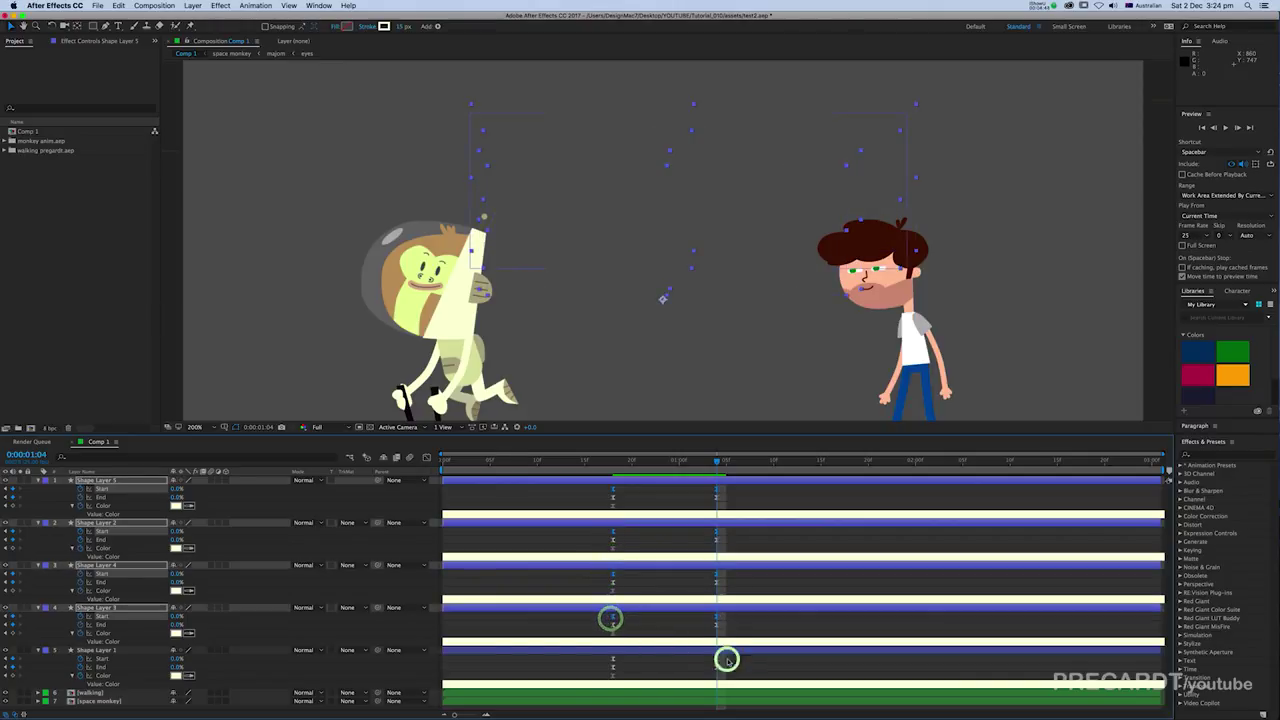
left_click(608, 660, "shift")
left_click_drag(614, 660, 655, 664)
left_click(736, 496)
Step: Keyframe Shape Layer 5's stroke at 0:00:01:04 to the man's dark brown hair colour and move its path's end point up into his hair
left_click(740, 481)
left_click(382, 27)
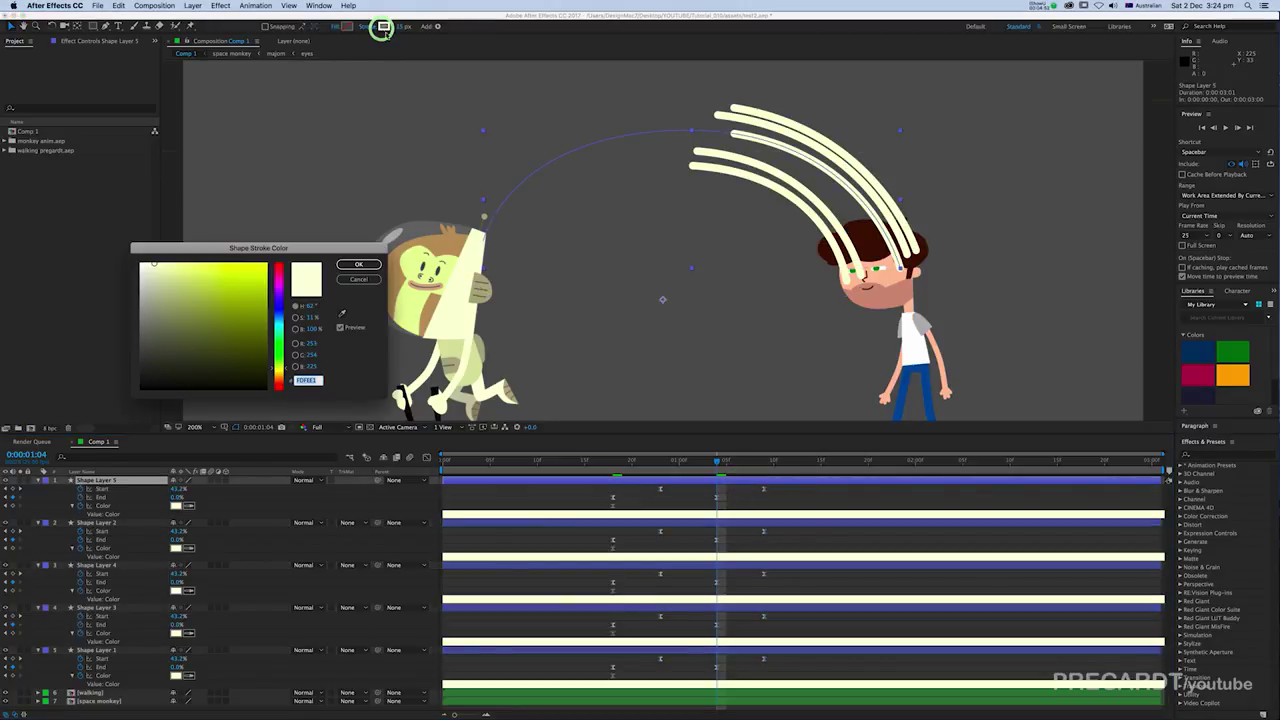
left_click(343, 314)
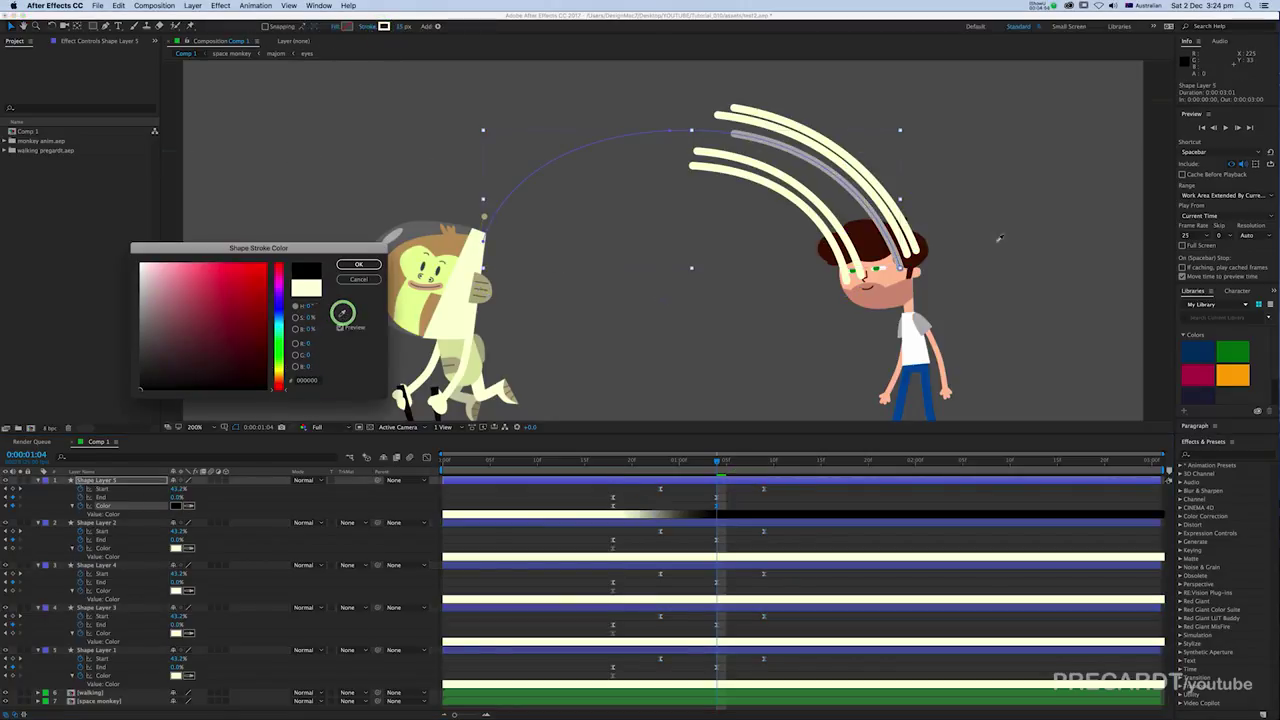
left_click(369, 264)
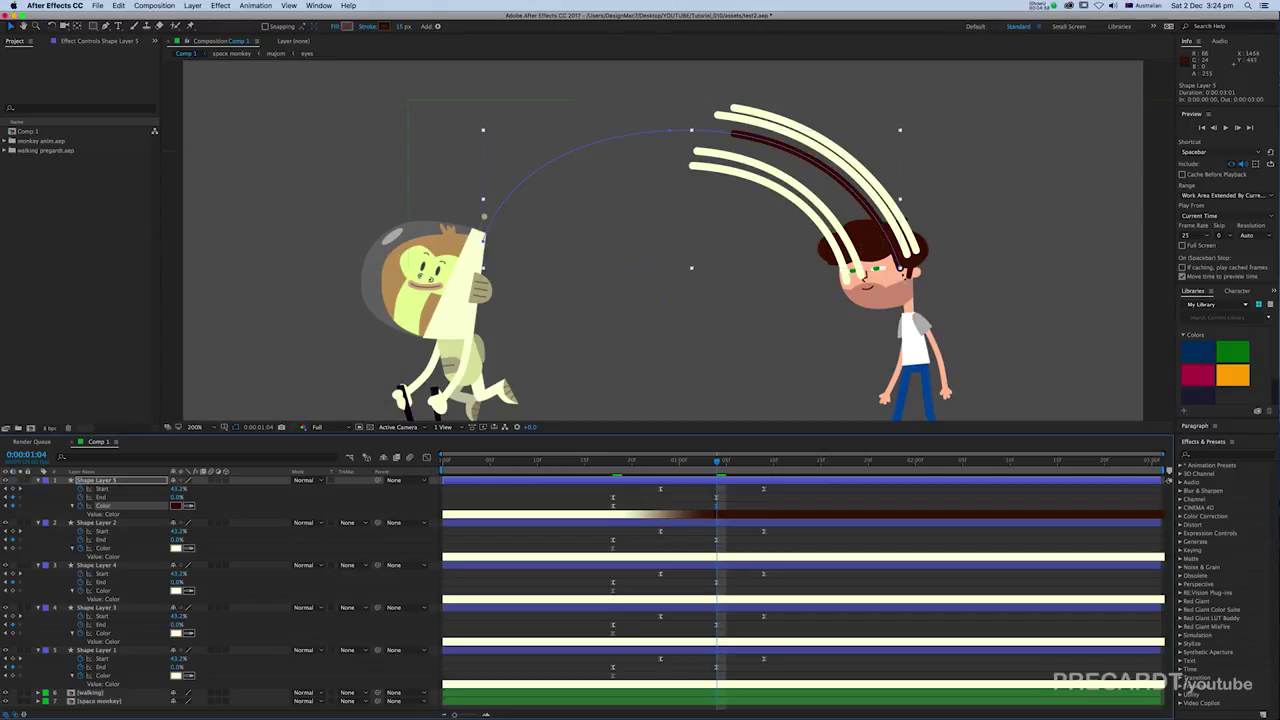
left_click(107, 27)
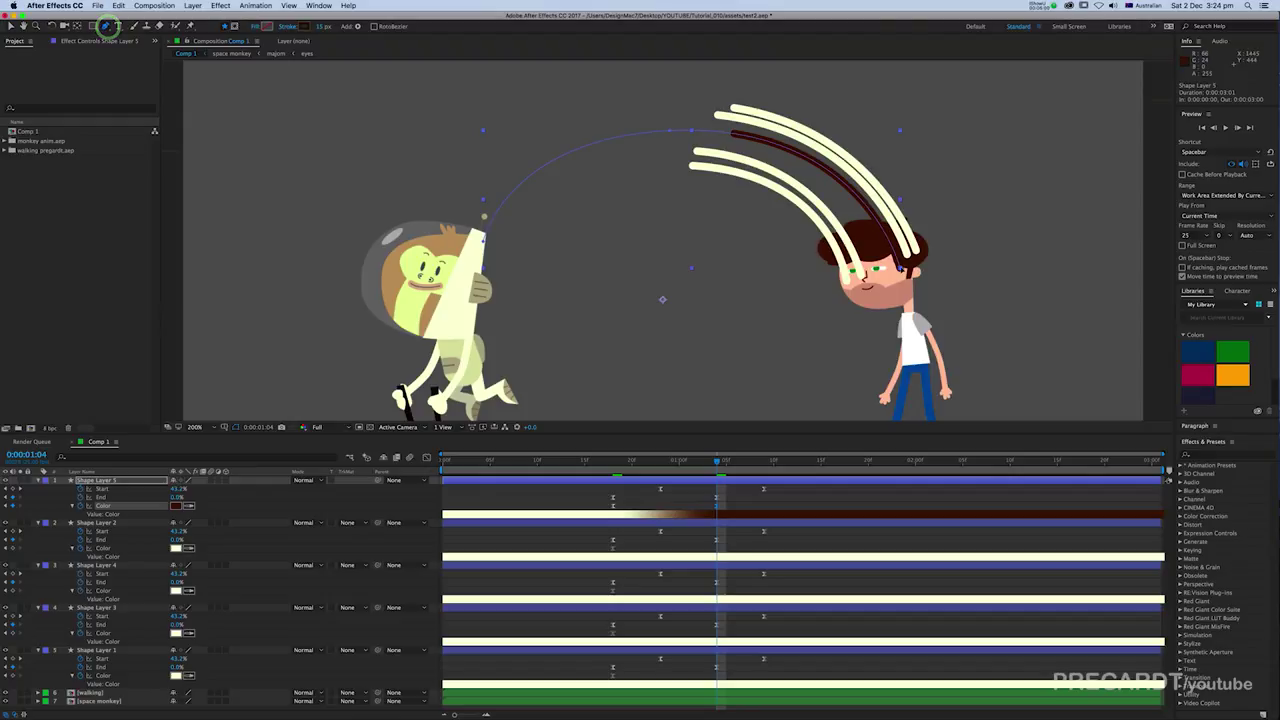
left_click_drag(900, 268, 891, 250)
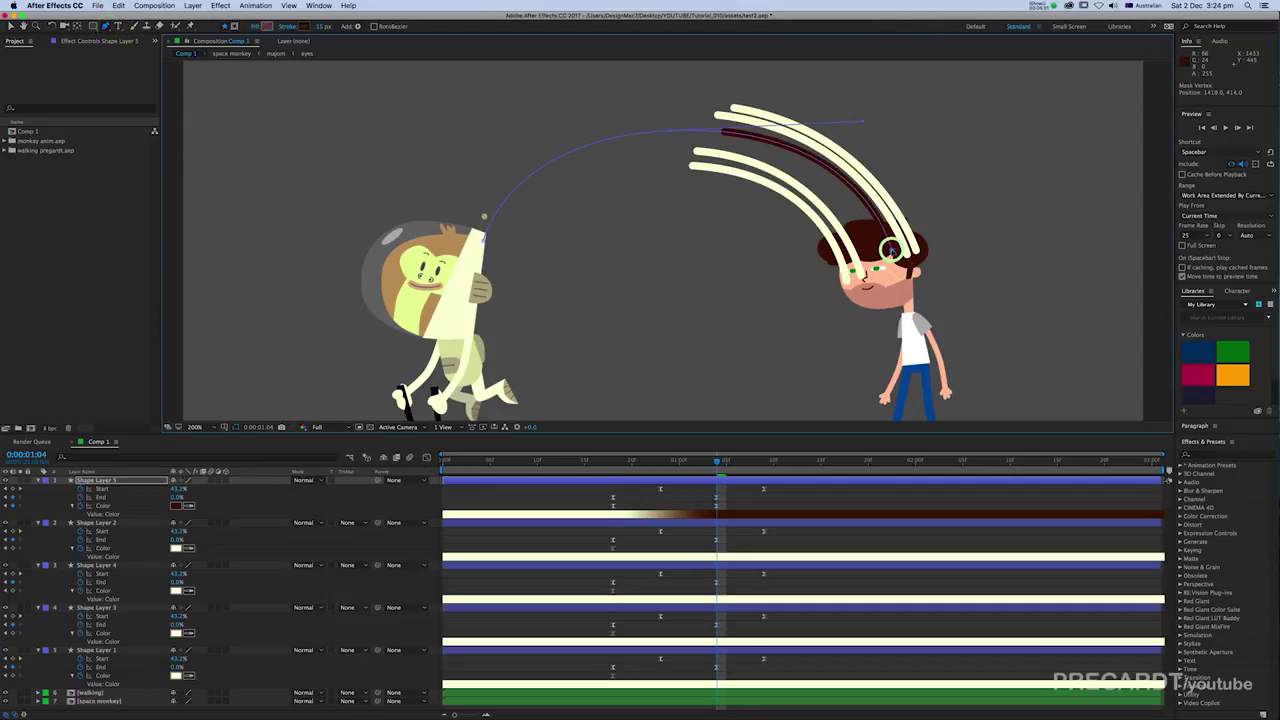
Step: Keyframe Shape Layer 4's stroke colour at 0:00:01:04 to the skin tone F7CEAD sampled from the man's face
left_click(763, 577)
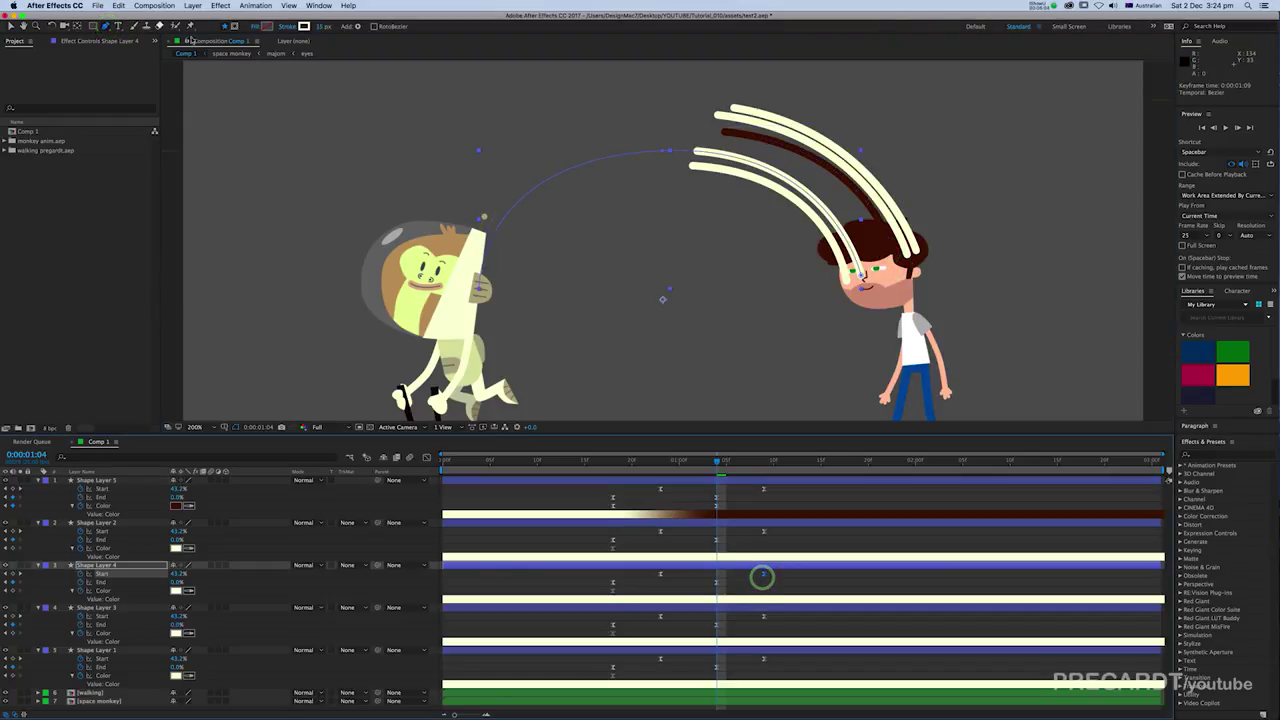
left_click(302, 26)
left_click(341, 313)
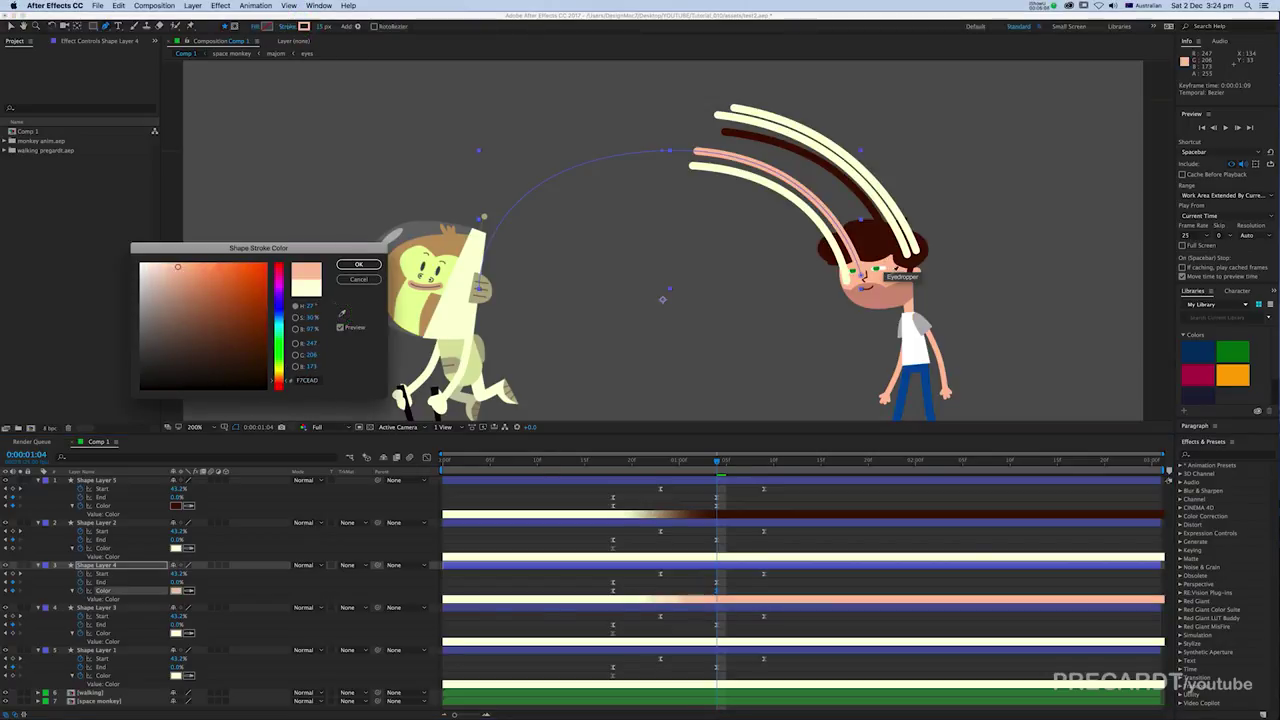
left_click(372, 265)
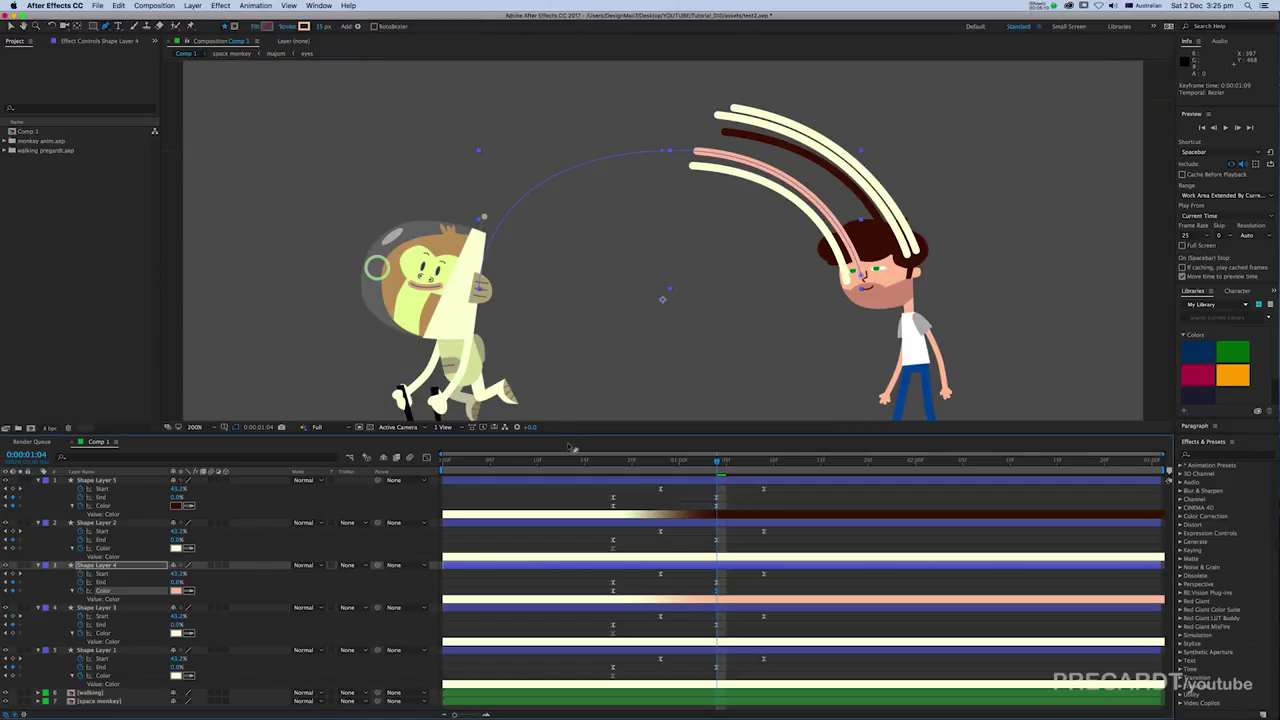
Step: Keyframe Shape Layer 3's stroke colour at 0:00:01:04 to the skin tone sampled from the man's face
left_click(599, 640)
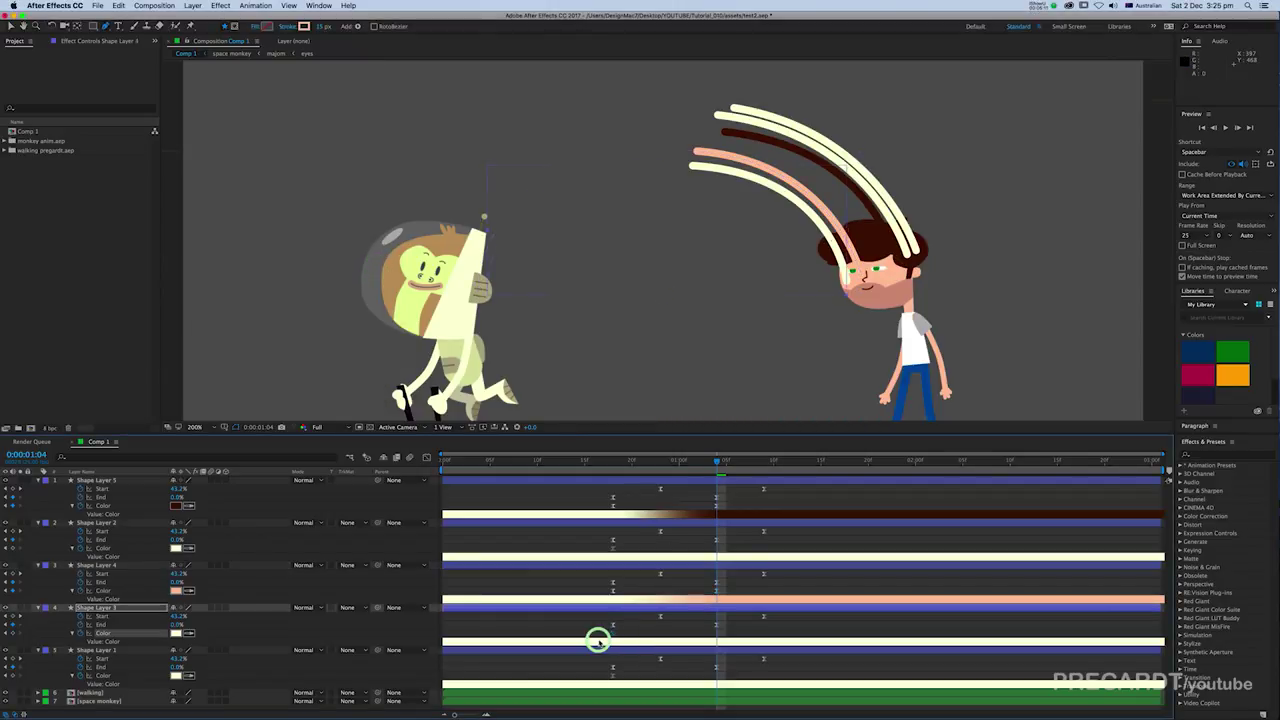
left_click(304, 27)
left_click(341, 315)
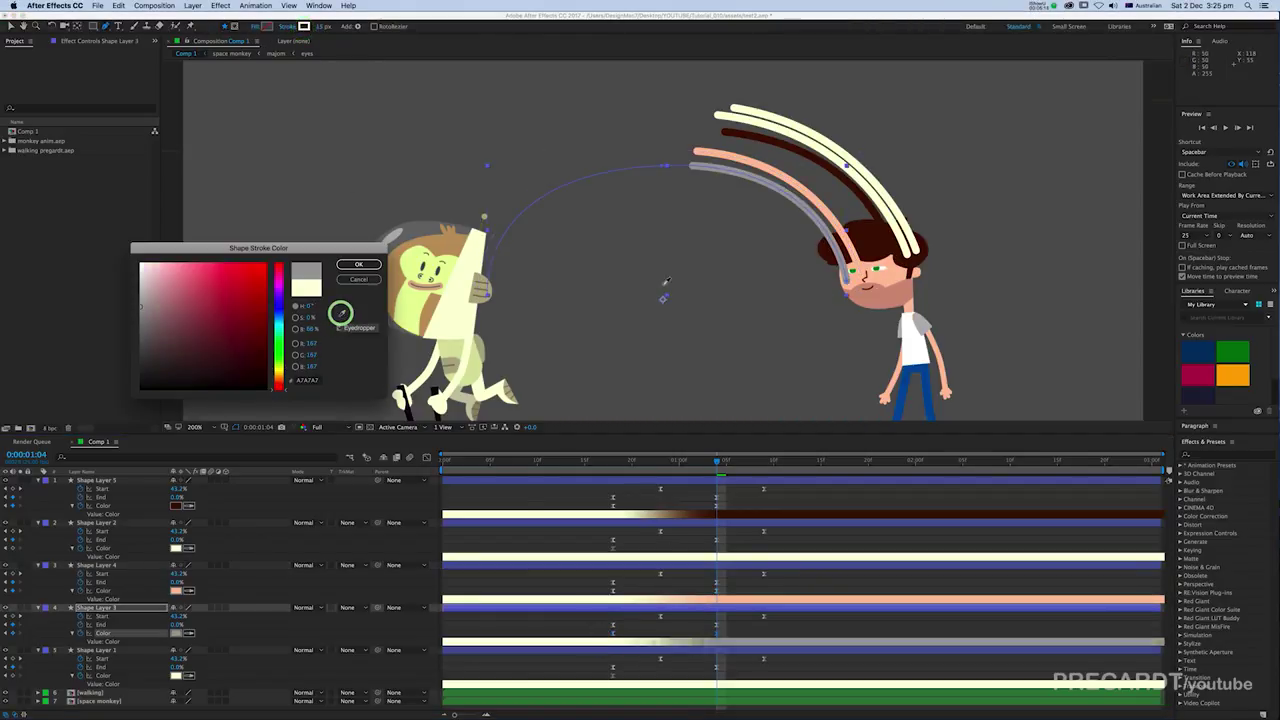
left_click(887, 276)
left_click(360, 265)
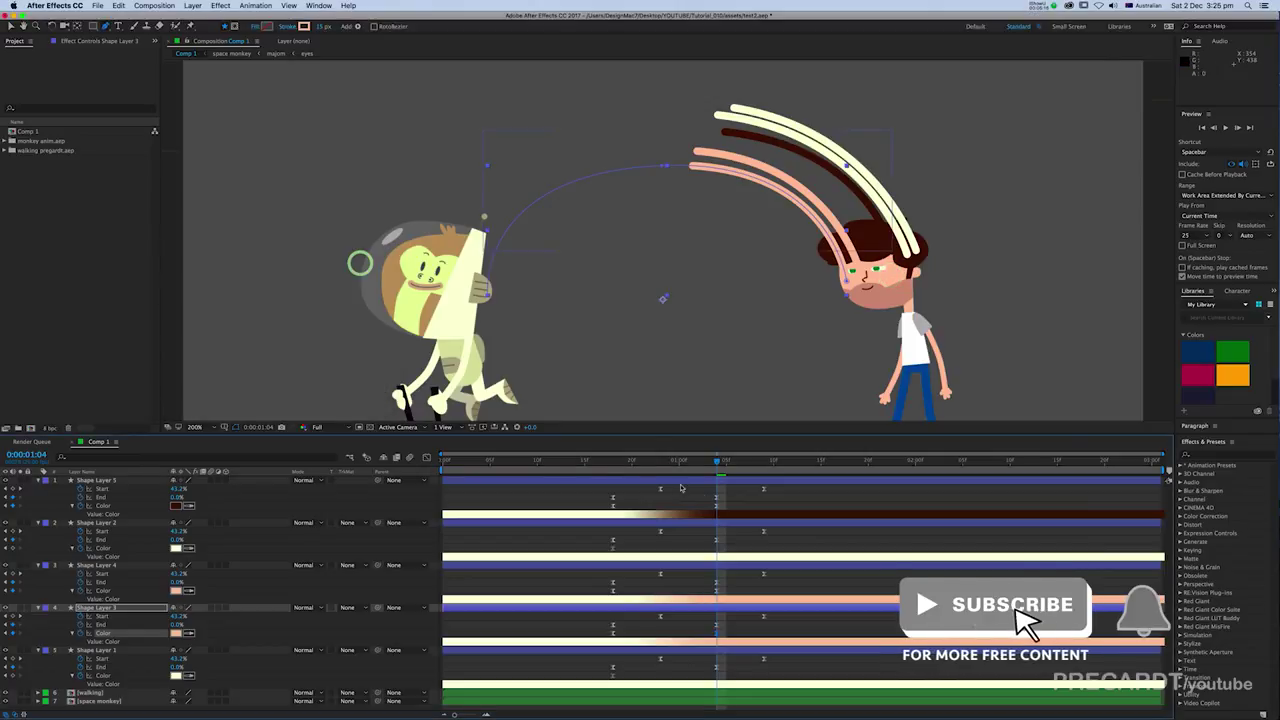
Step: Keyframe Shape Layer 1's stroke colour at 0:00:01:04 to the dark brown sampled from the man's hair
left_click(705, 677)
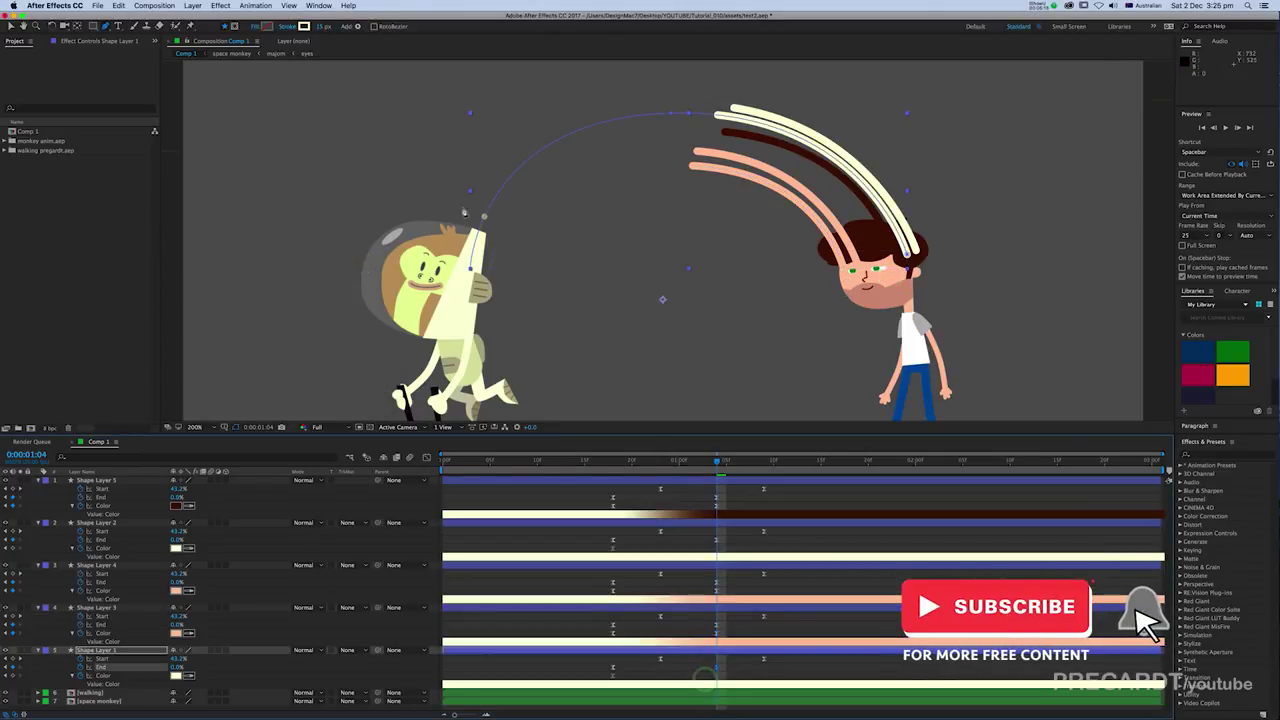
left_click(304, 27)
left_click(342, 316)
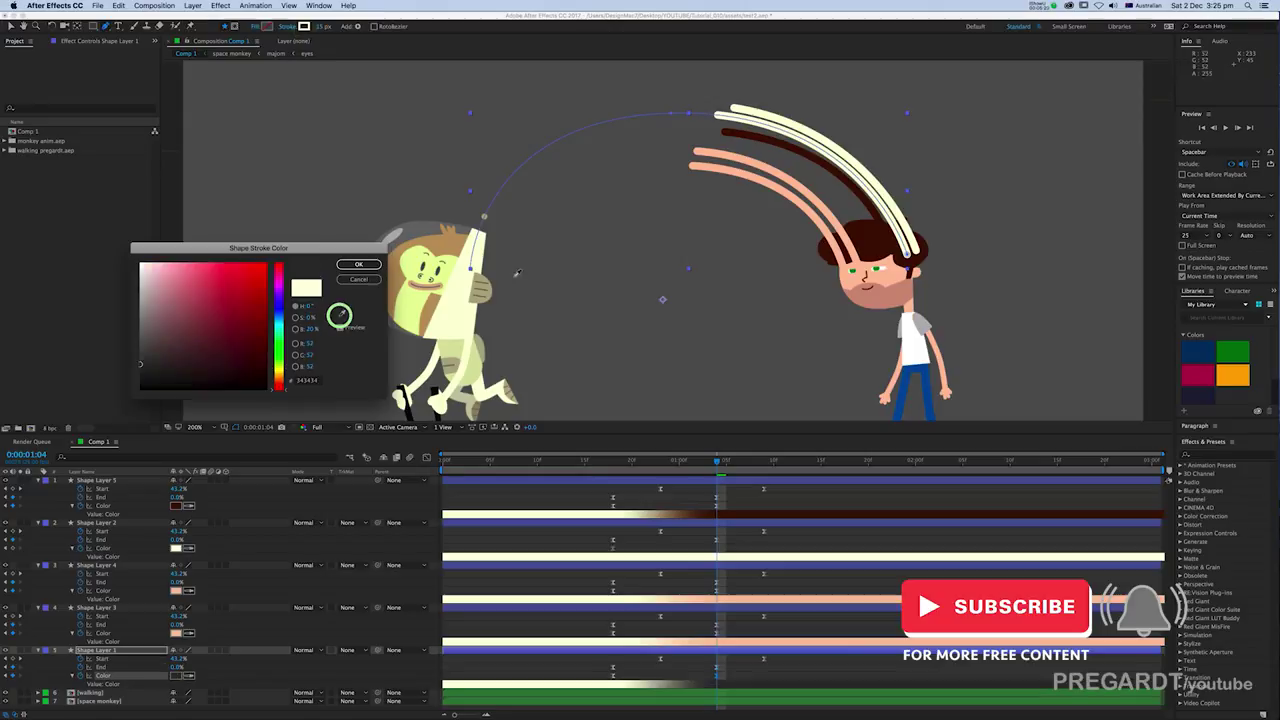
left_click(862, 227)
left_click(366, 265)
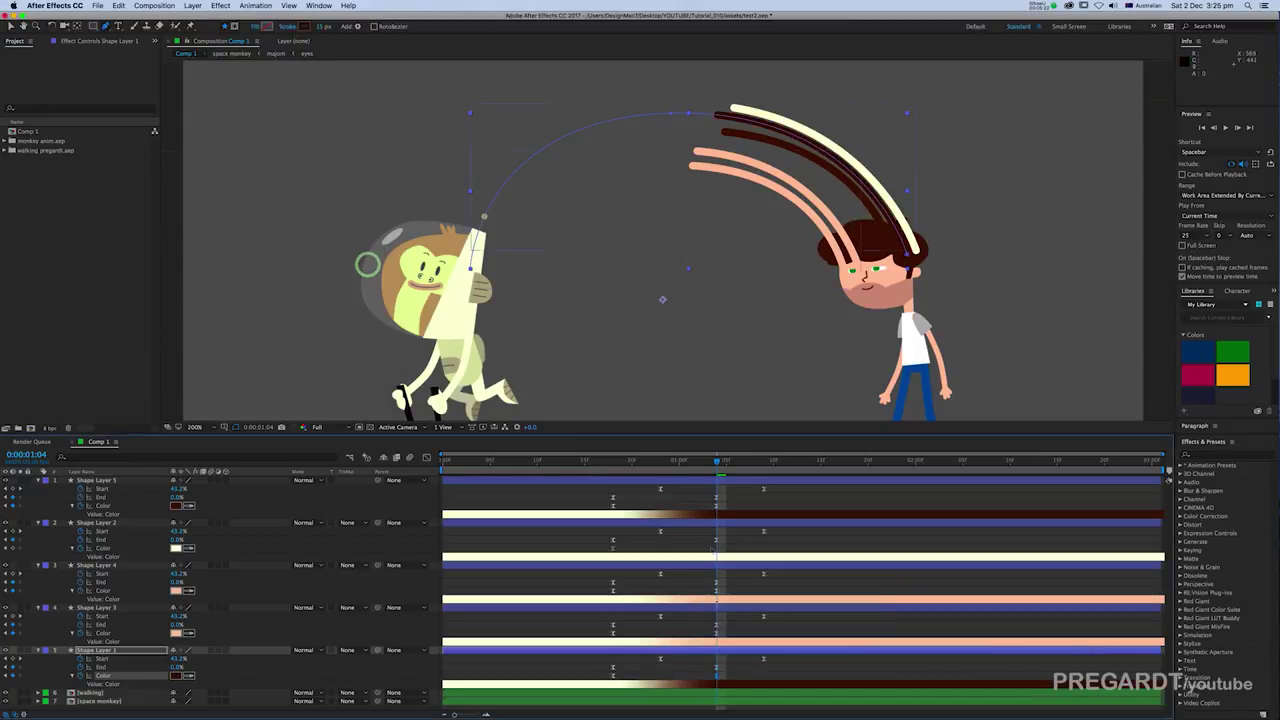
Step: Keyframe Shape Layer 2's stroke at 0:00:01:04 to the dark brown of the man's hair and move the layer above Shape Layer 5
left_click(733, 568)
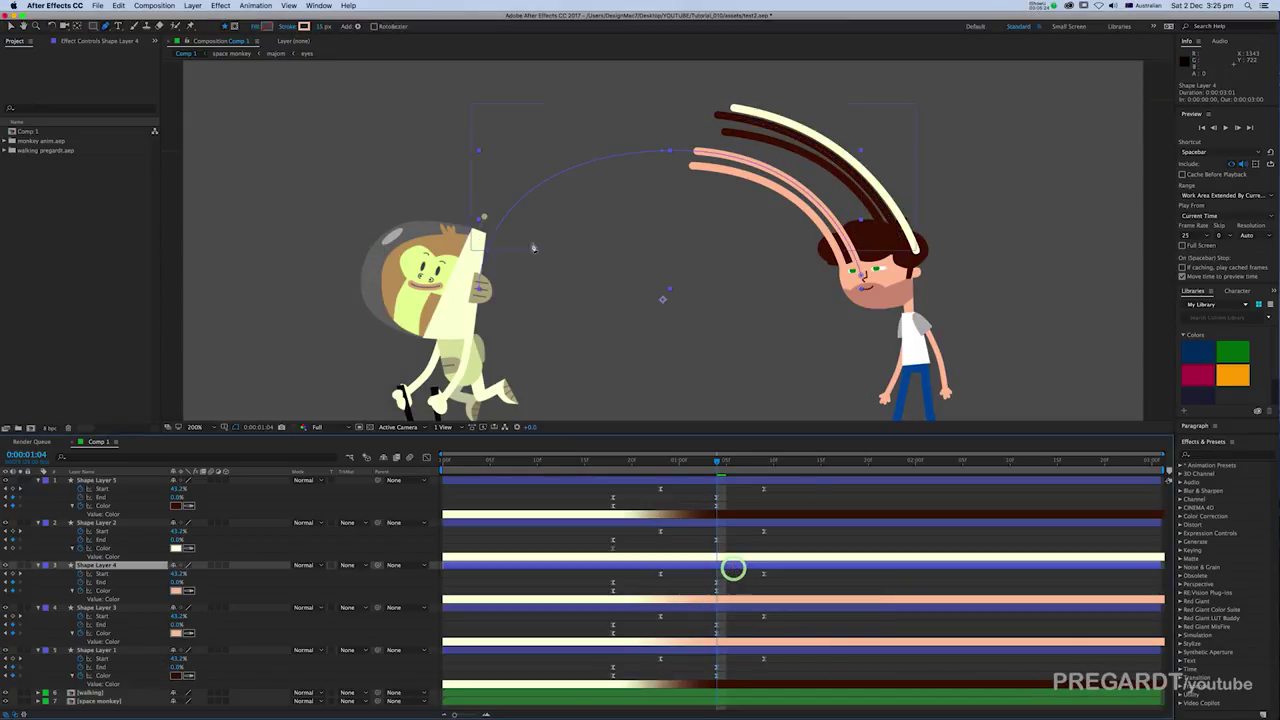
left_click(731, 484)
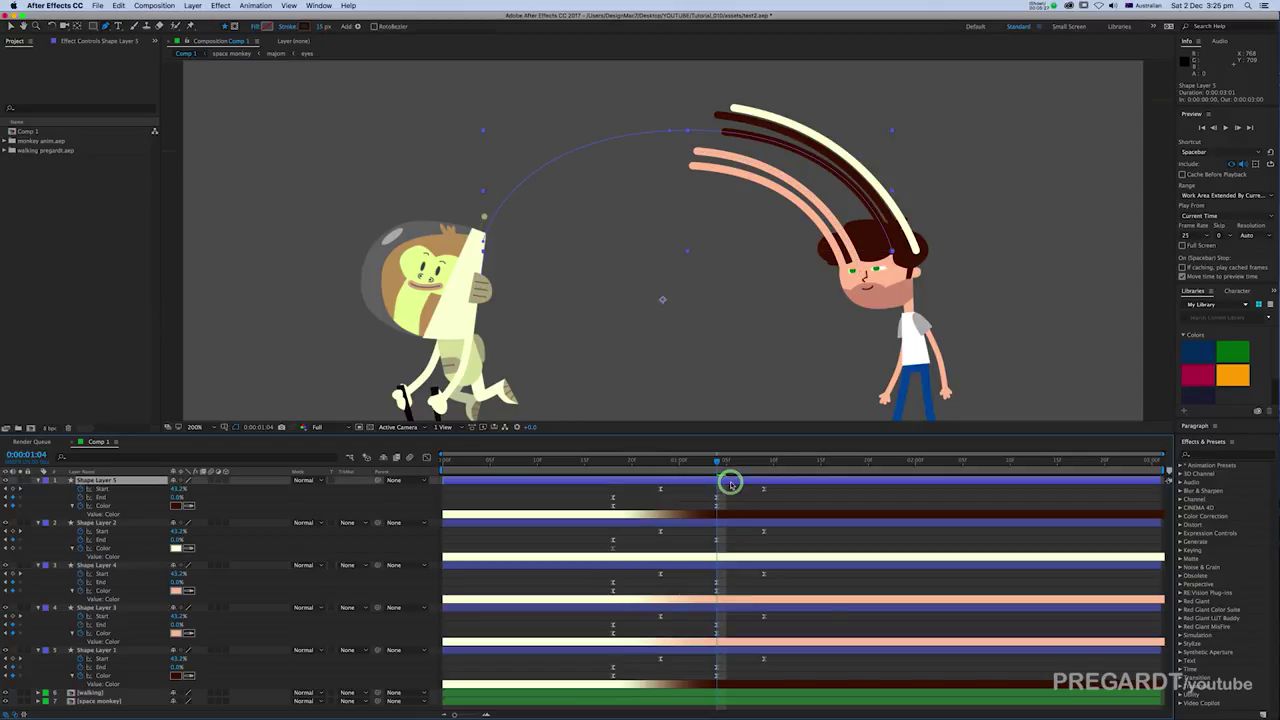
left_click(735, 653)
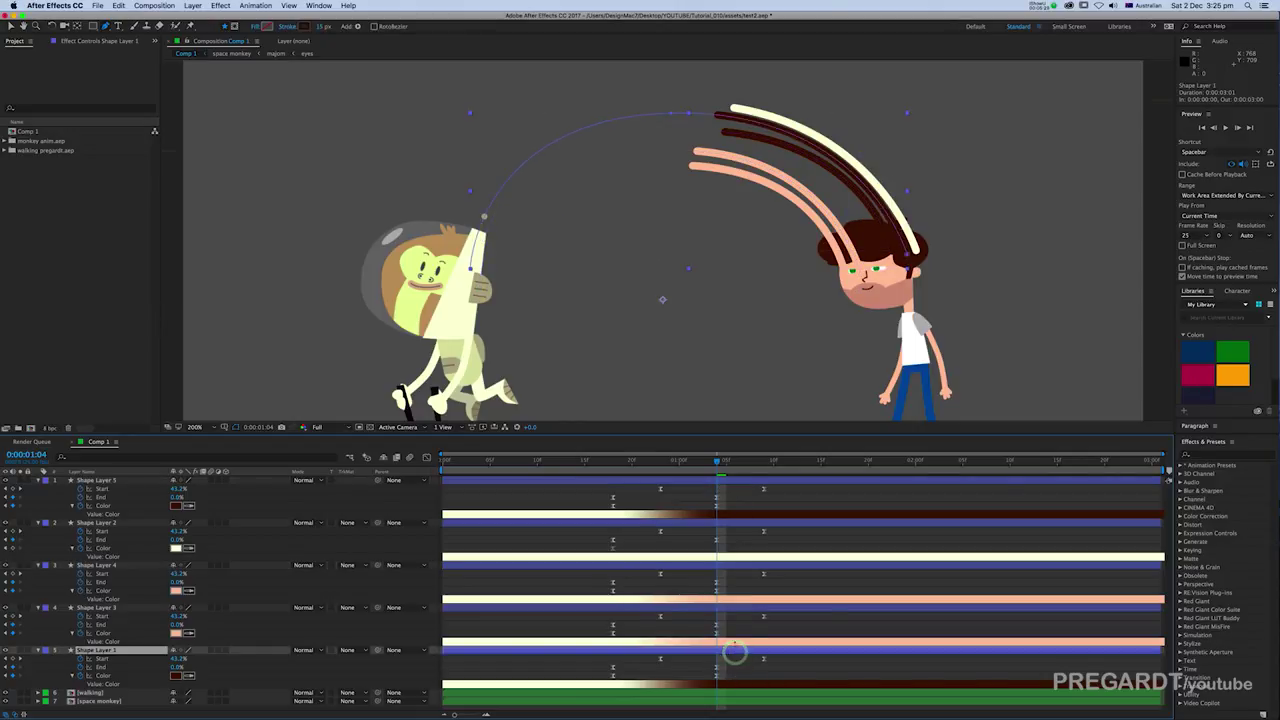
left_click(737, 612)
left_click(741, 566)
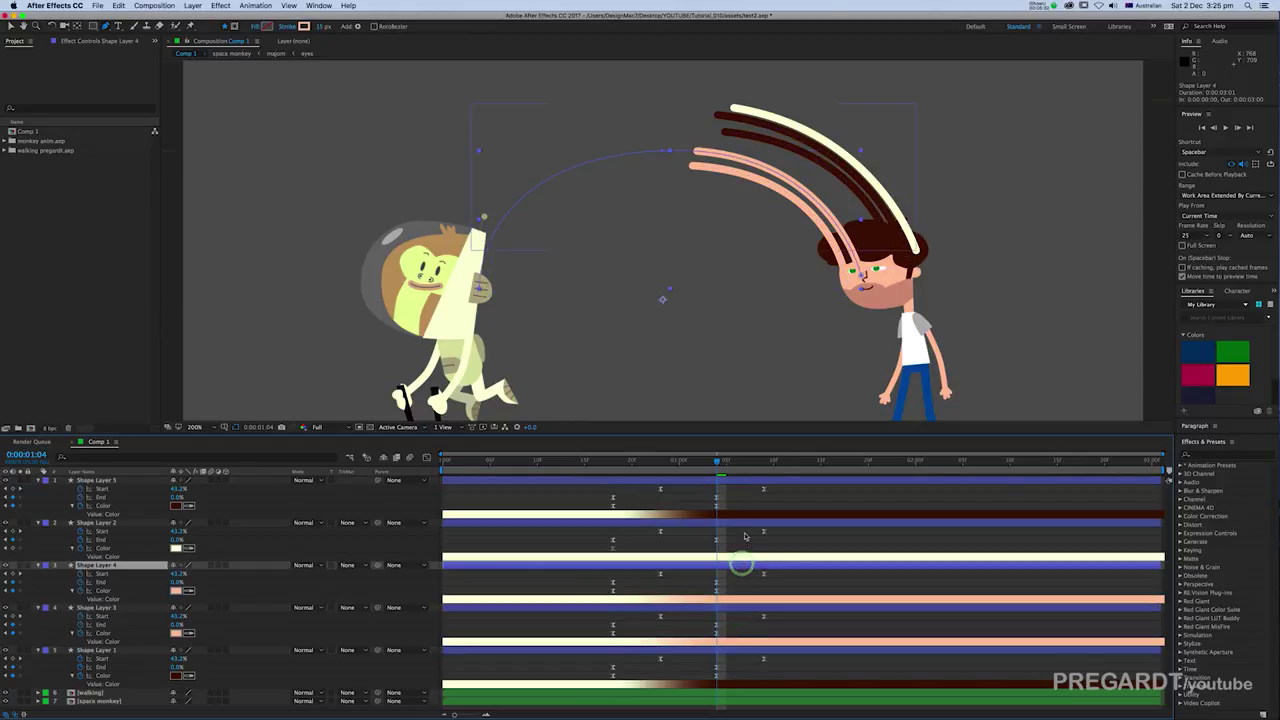
left_click(745, 522)
left_click(304, 26)
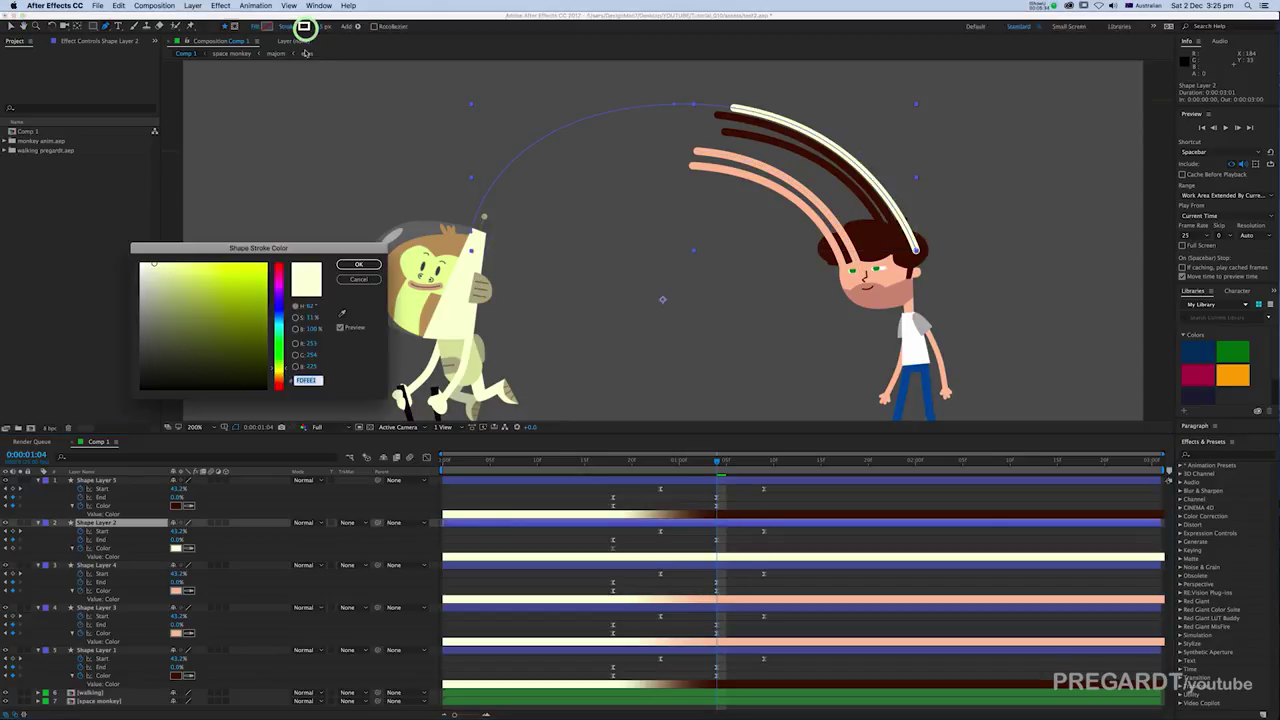
left_click(341, 313)
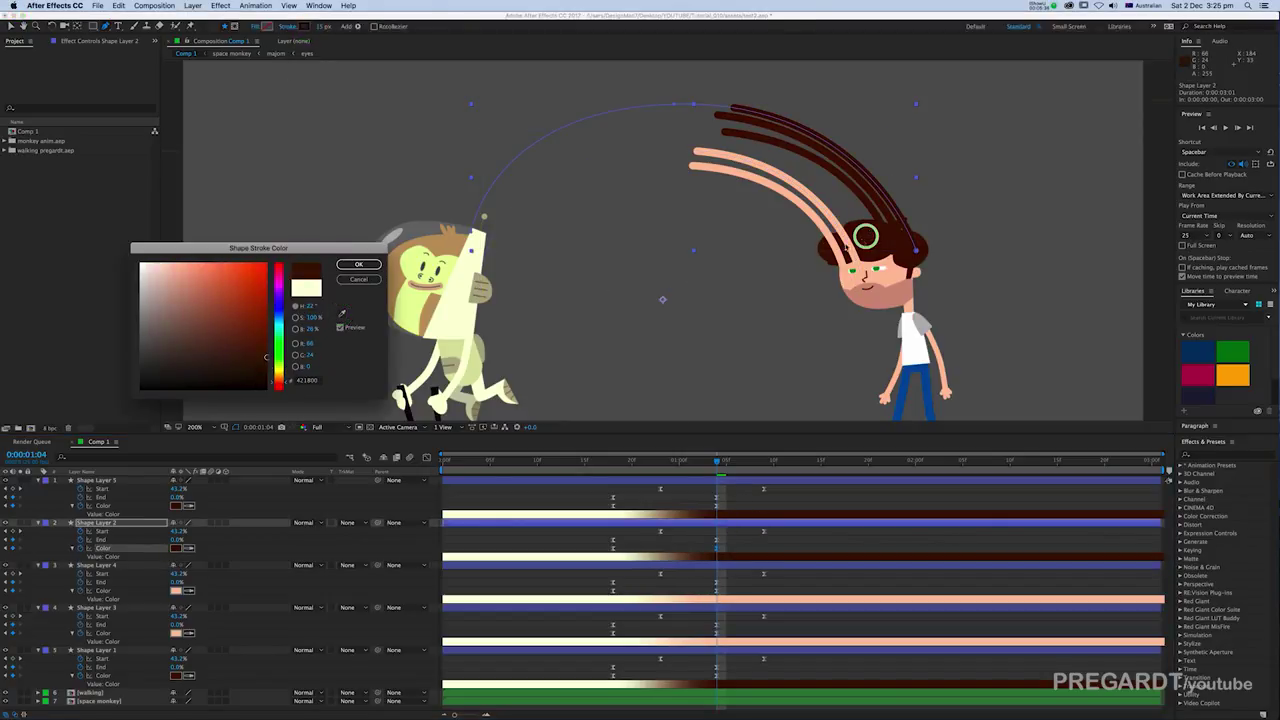
left_click(350, 264)
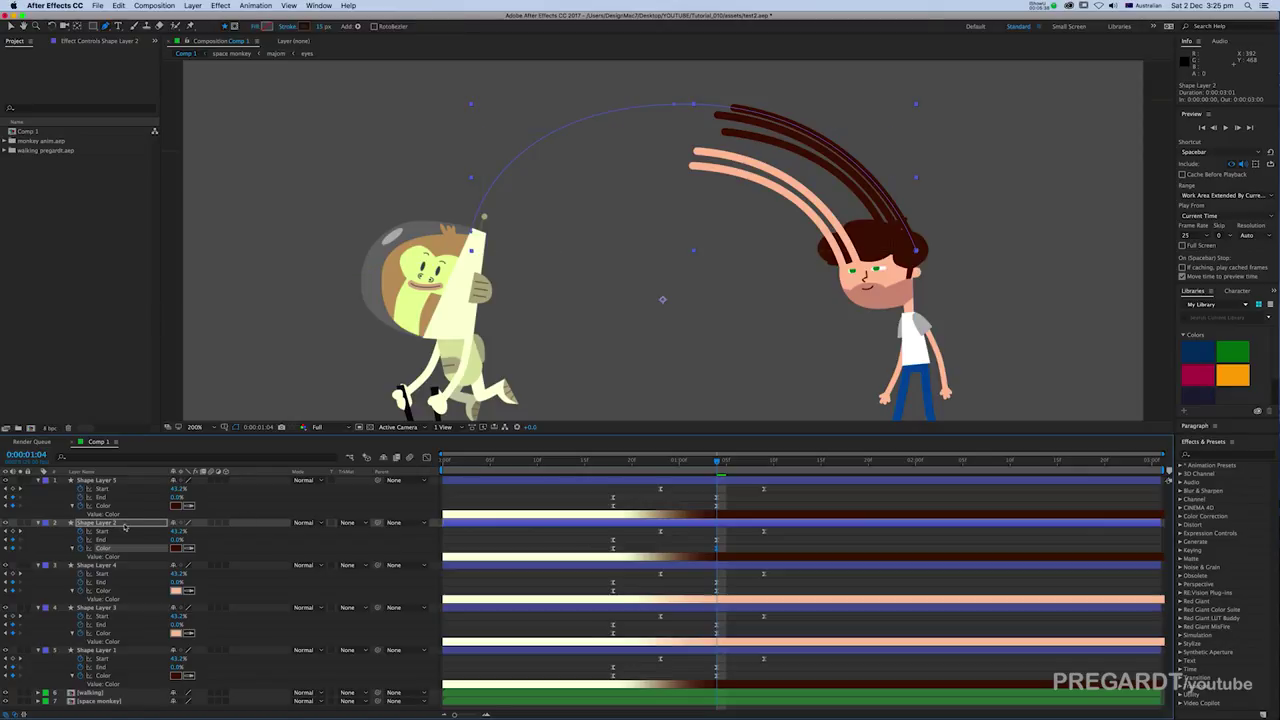
left_click_drag(123, 524, 135, 478)
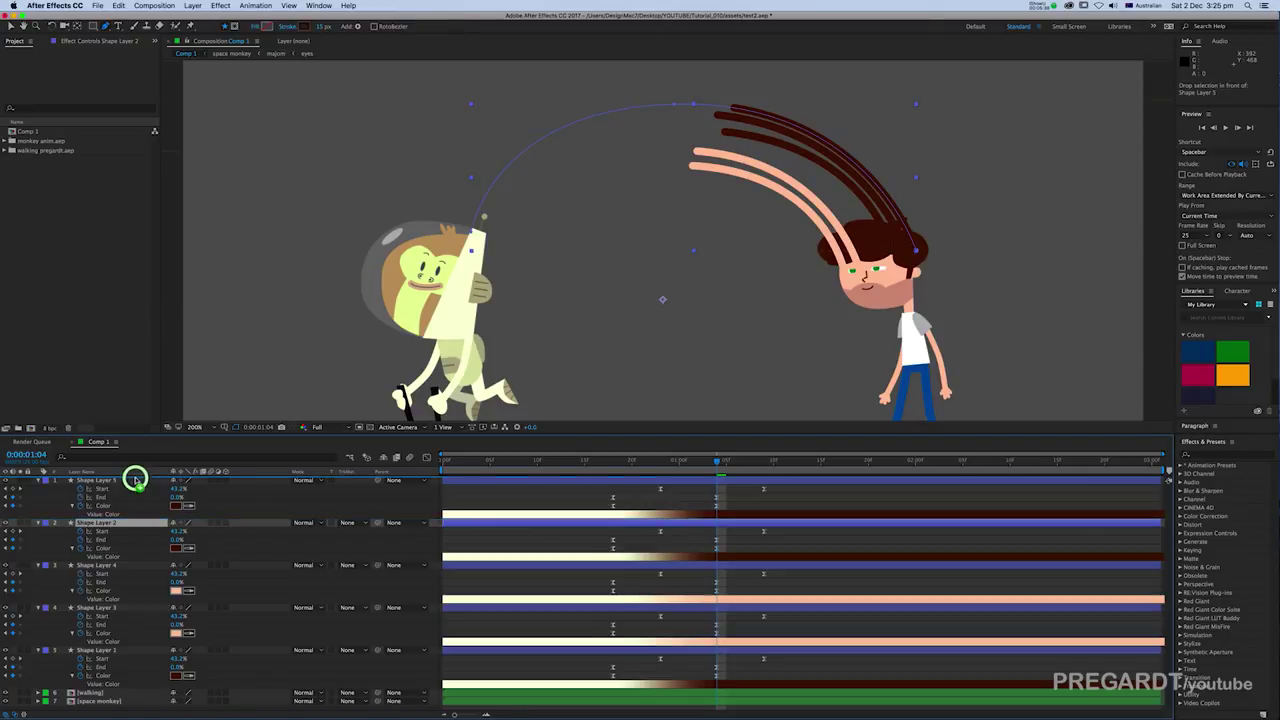
left_click(704, 483)
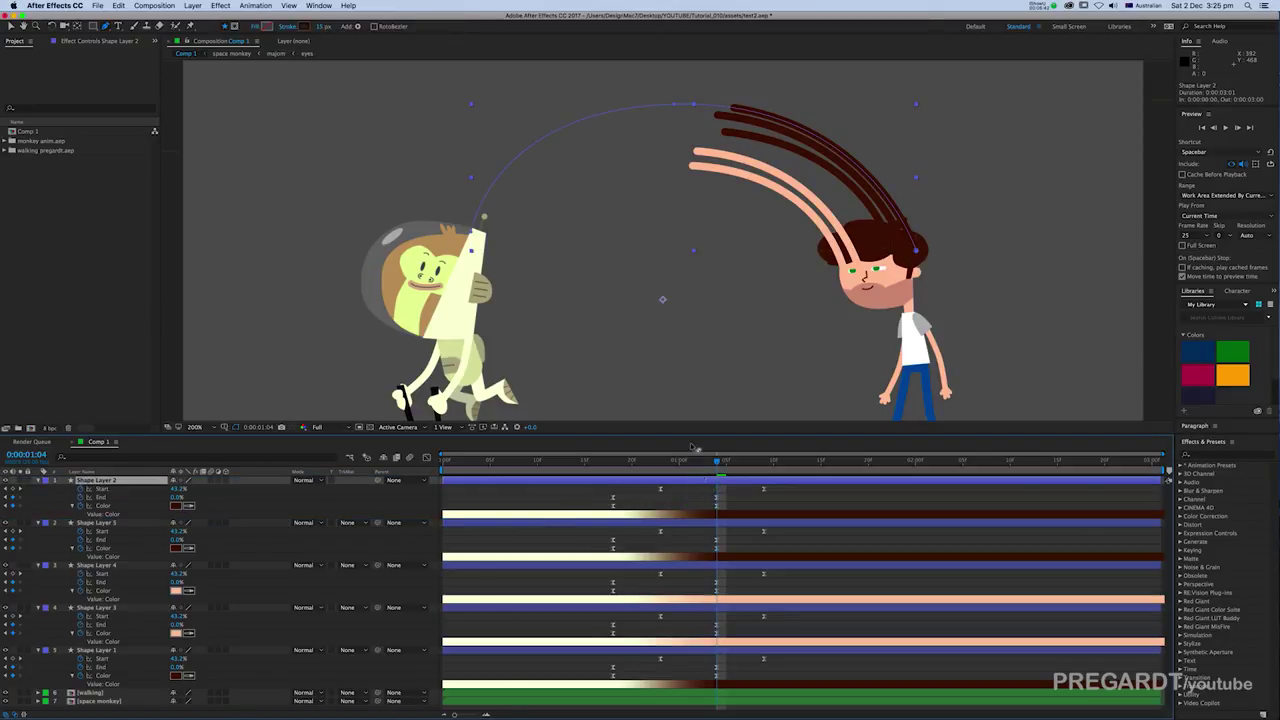
Step: Preview the composition to check the timing and colour change of the five arcs
left_click_drag(697, 354, 703, 330)
key("0")
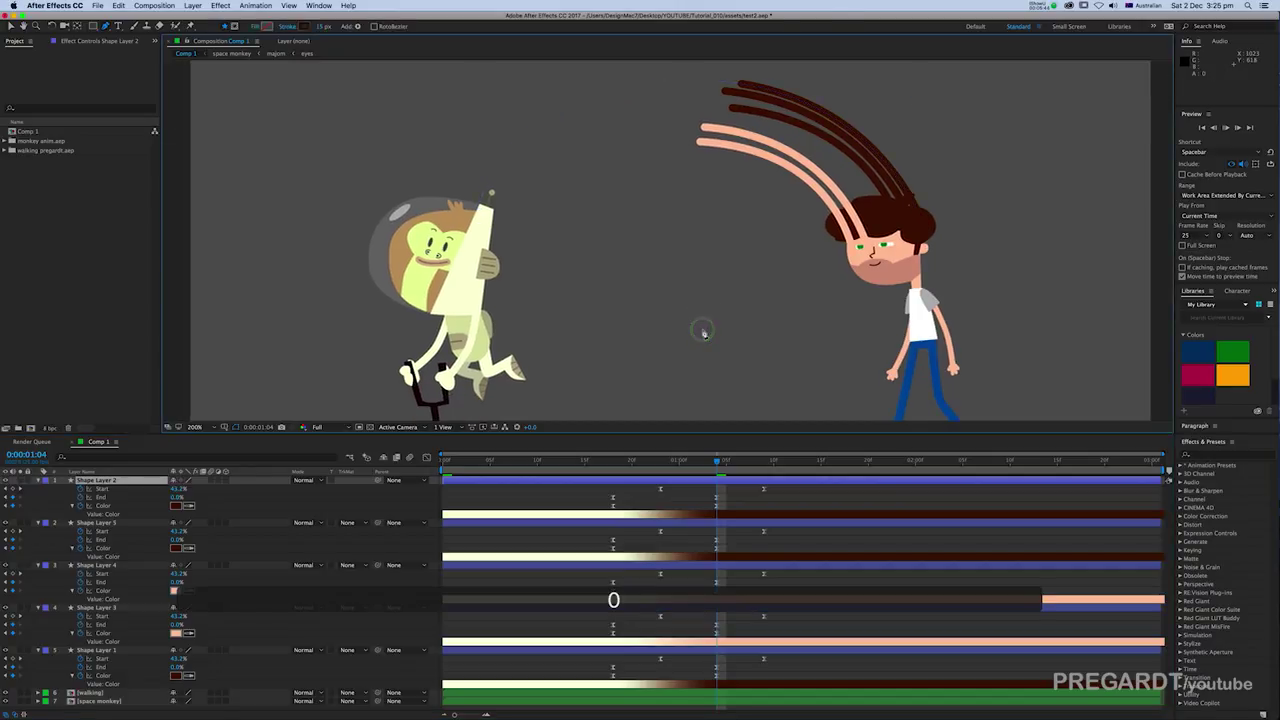
key("space")
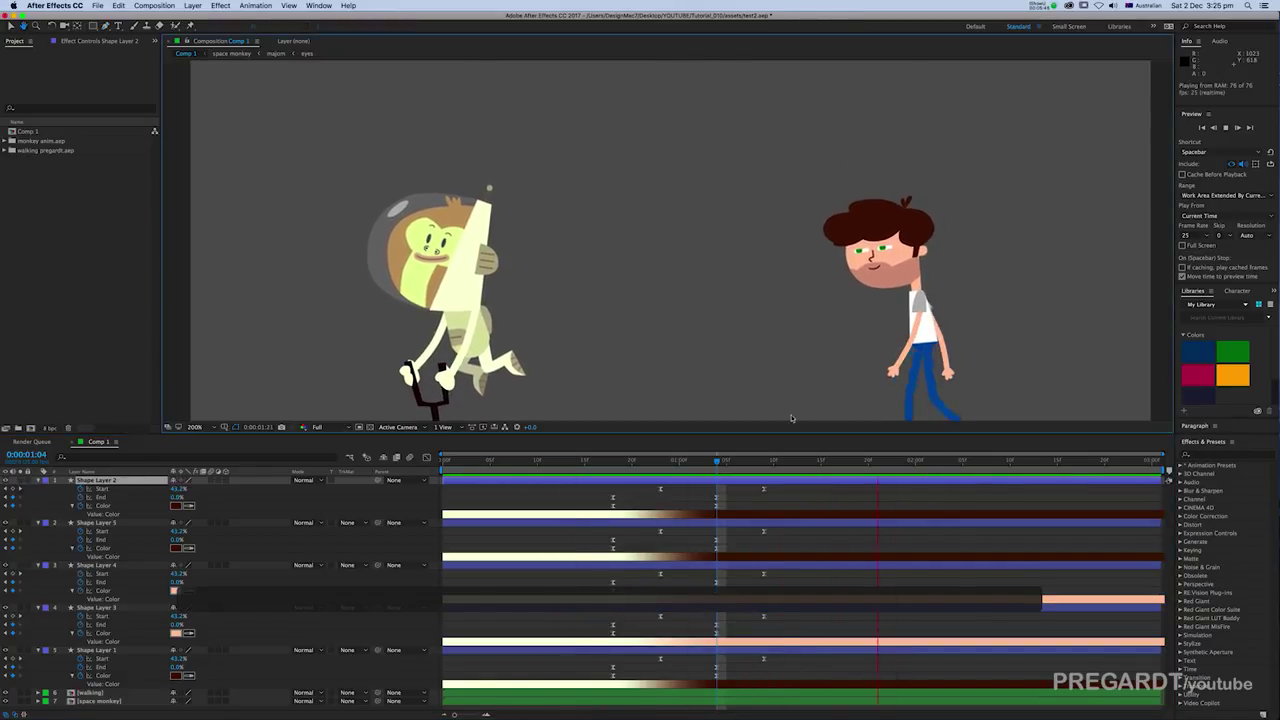
Step: Set the current time to 0:00:00:18 and undo the stray pen path along with its new shape layer
left_click_drag(716, 462, 612, 465)
left_click_drag(677, 349, 746, 295)
key("period")
scroll(684, 351, "down", 2)
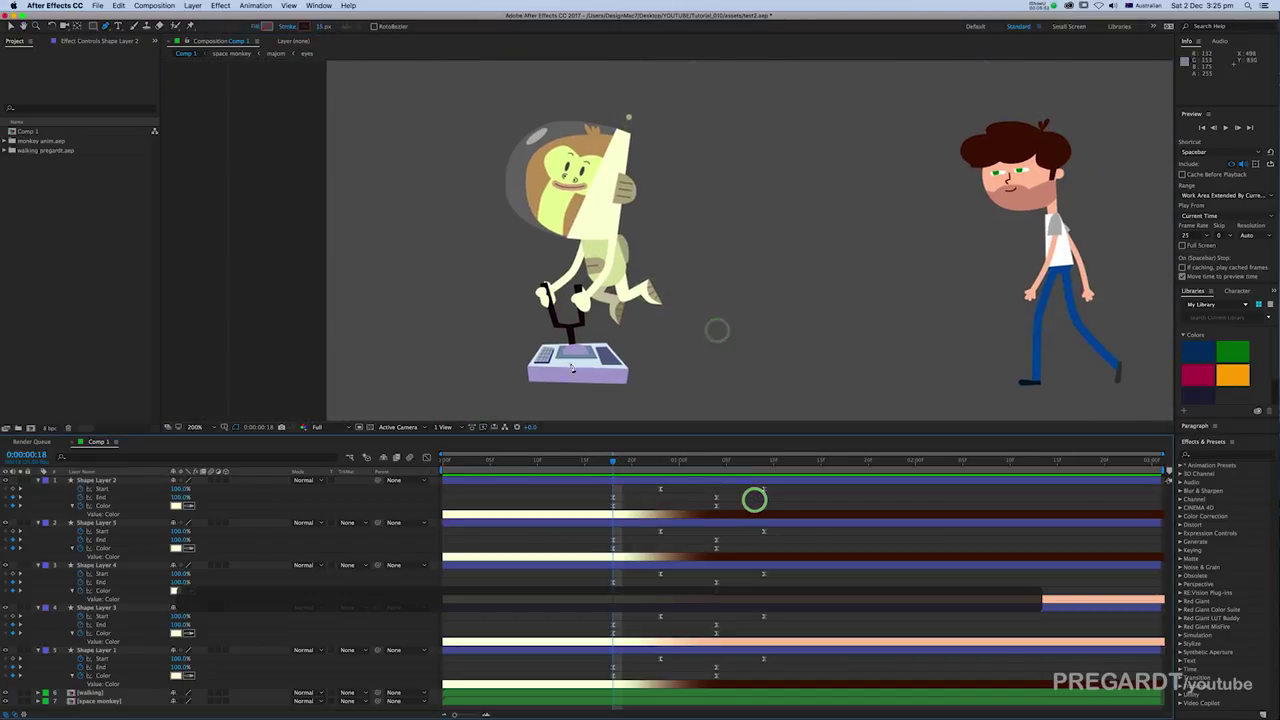
key("super+z")
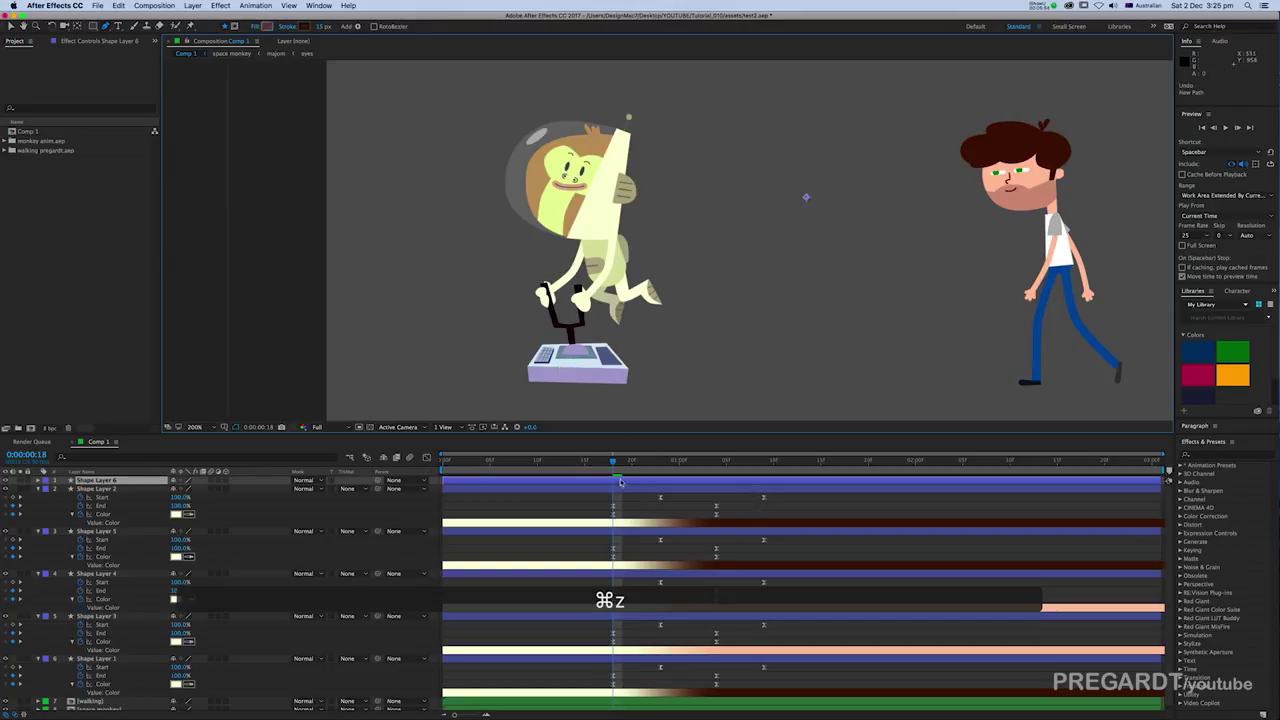
key("super+z")
key("v")
left_click(634, 494)
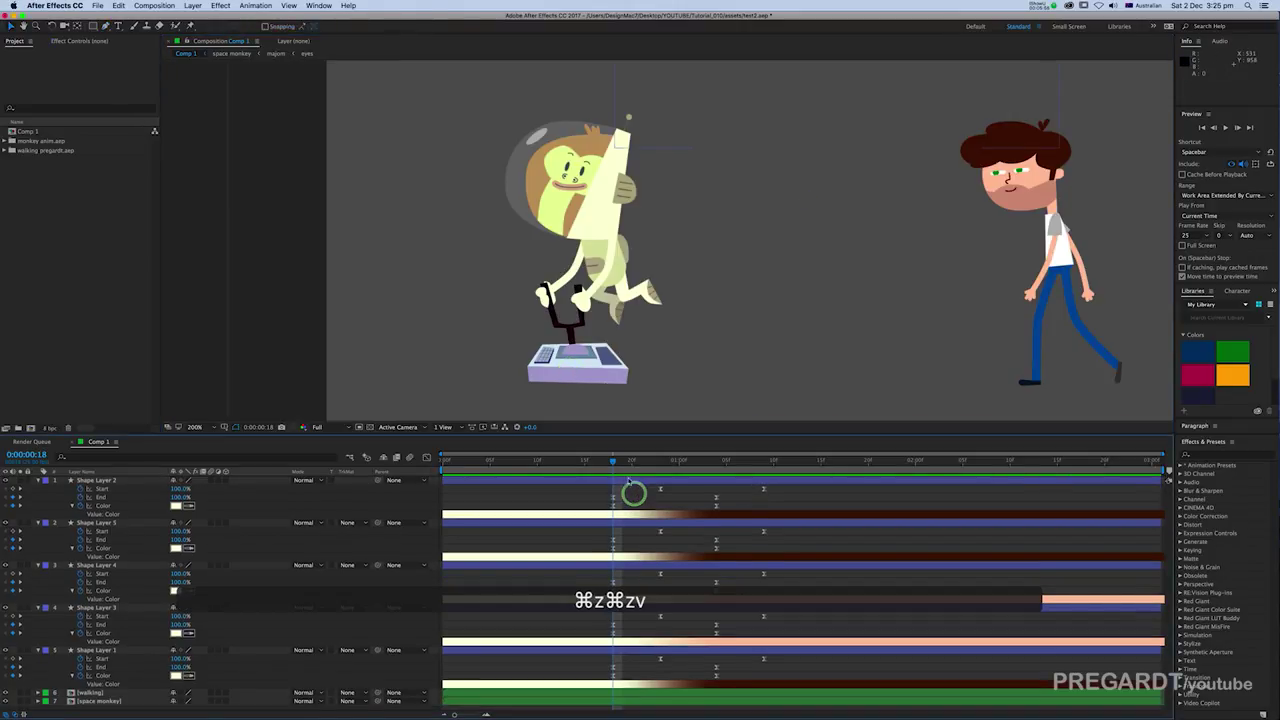
Step: Add a Scale keyframe to the space monkey layer and move it to 0:00:00:13
left_click(540, 189)
key("comma")
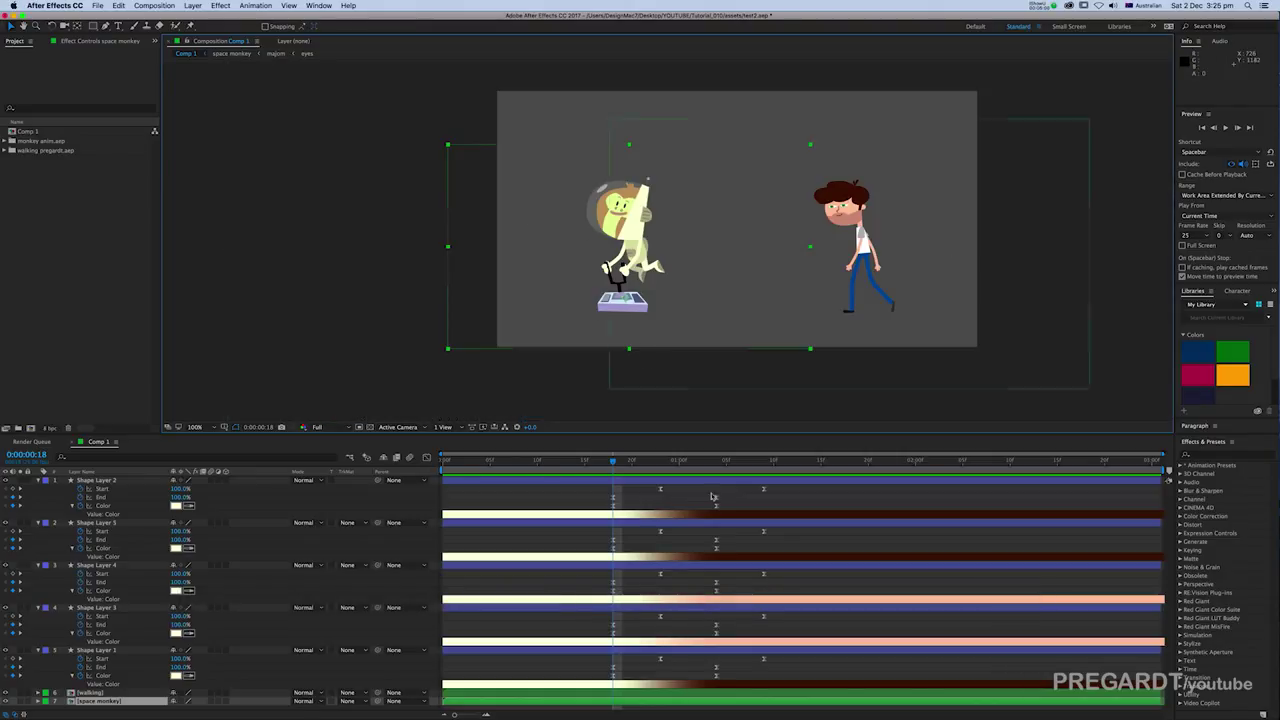
key("s")
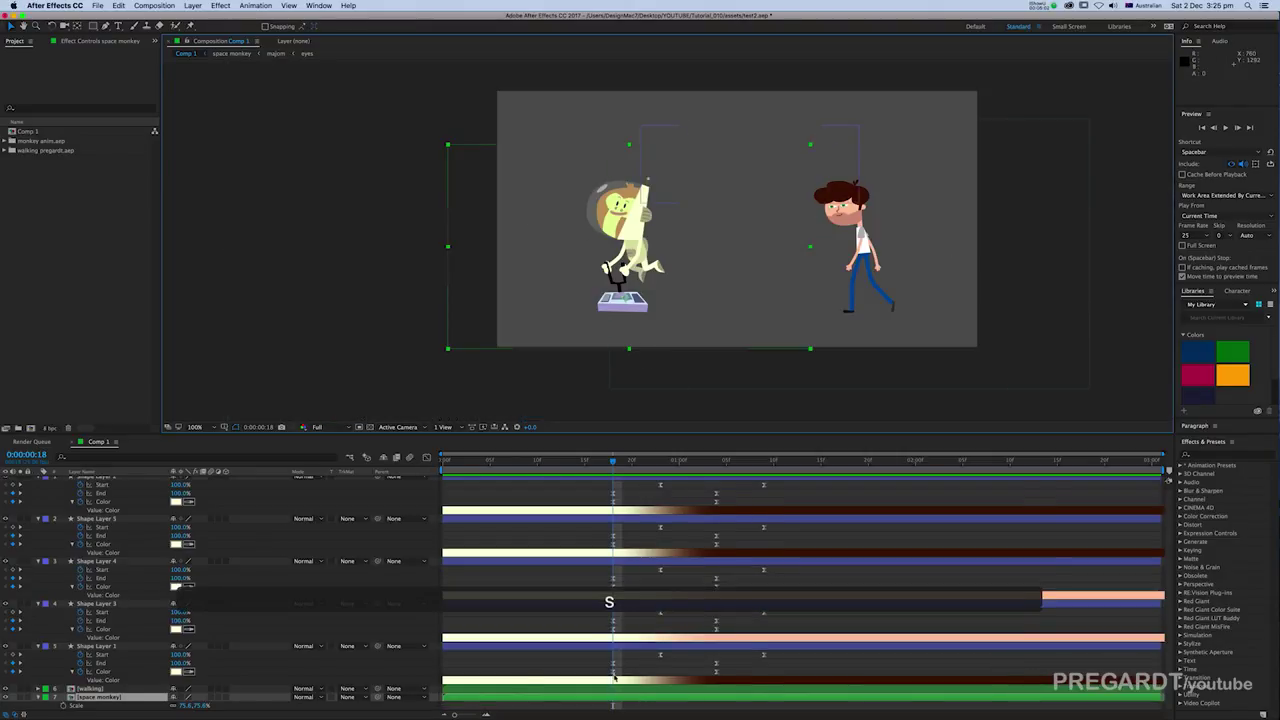
left_click(64, 706)
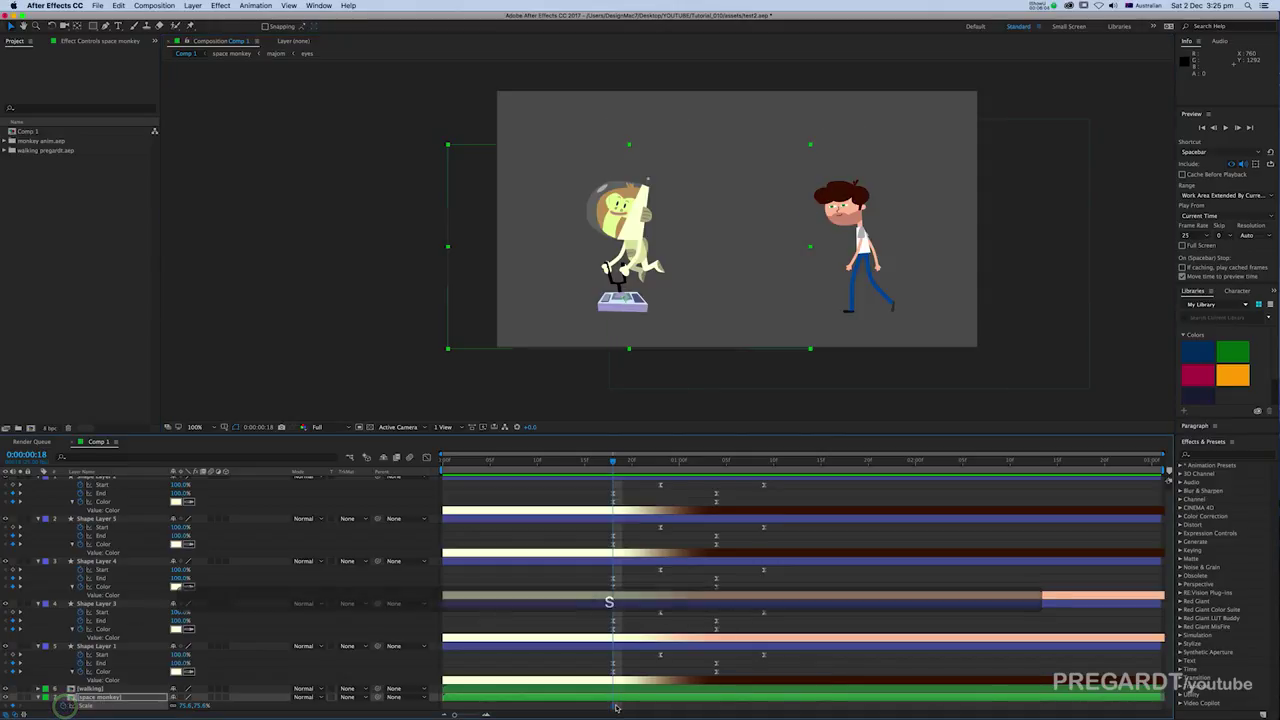
left_click_drag(613, 706, 567, 708)
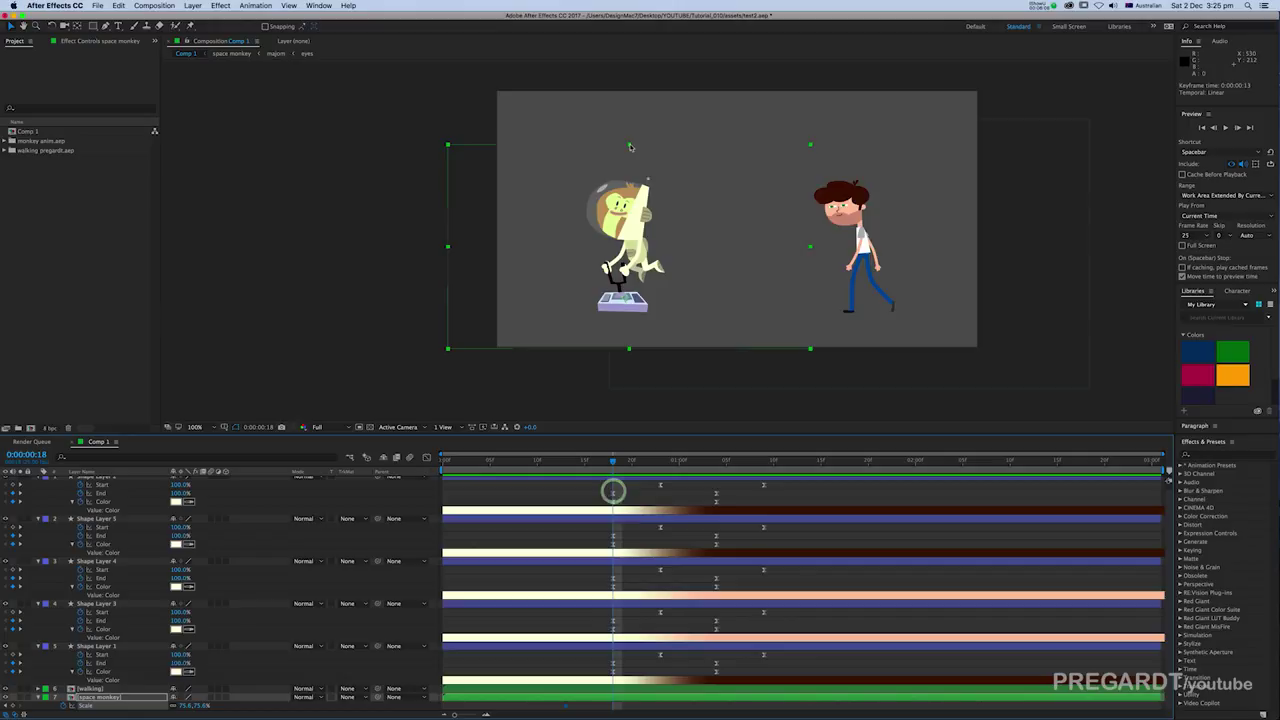
Step: Squash the space monkey slightly in height, shift its two Scale keyframes earlier, and add a stretched keyframe of 75.6, 78.0% at 0:00:00:18
left_click_drag(630, 147, 631, 156)
left_click_drag(623, 709, 527, 714)
key("super+c")
key("super+v")
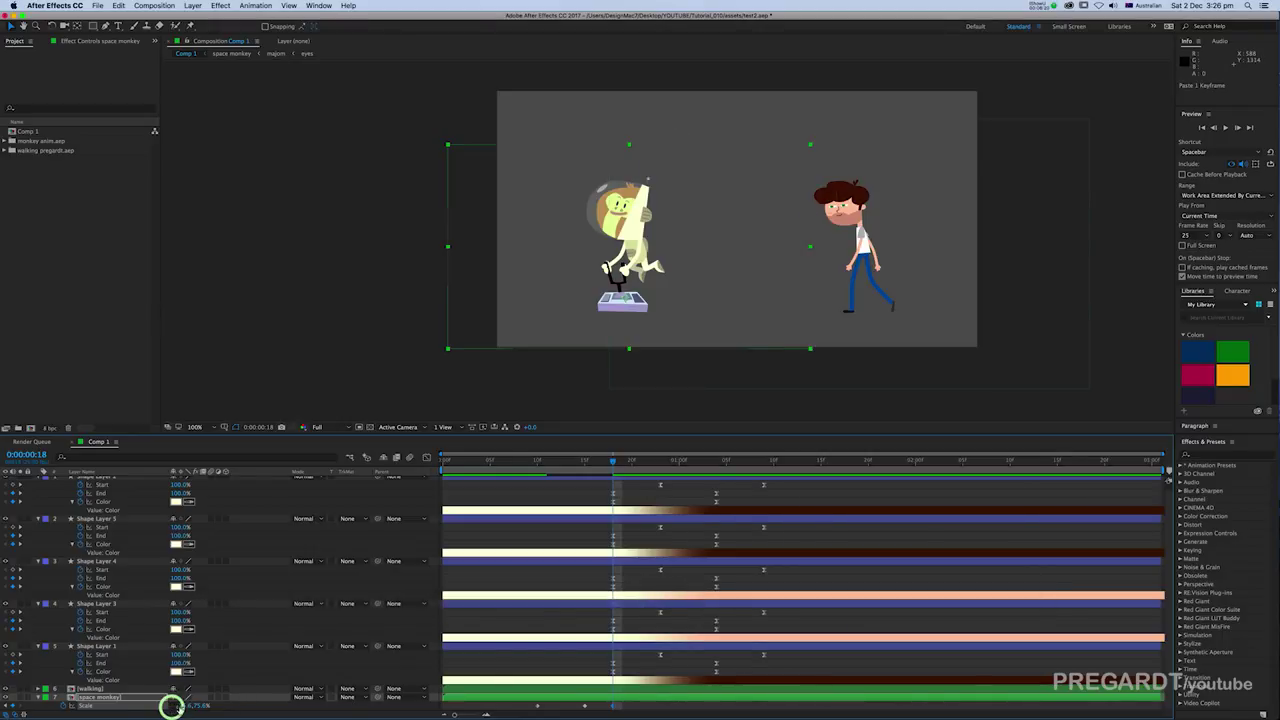
left_click_drag(201, 707, 202, 707)
Step: Apply Easy Ease to the space monkey's Scale keyframes and retime the last two to 0:00:00:16 and 0:00:00:22
left_click(580, 709)
left_click_drag(598, 708, 535, 709)
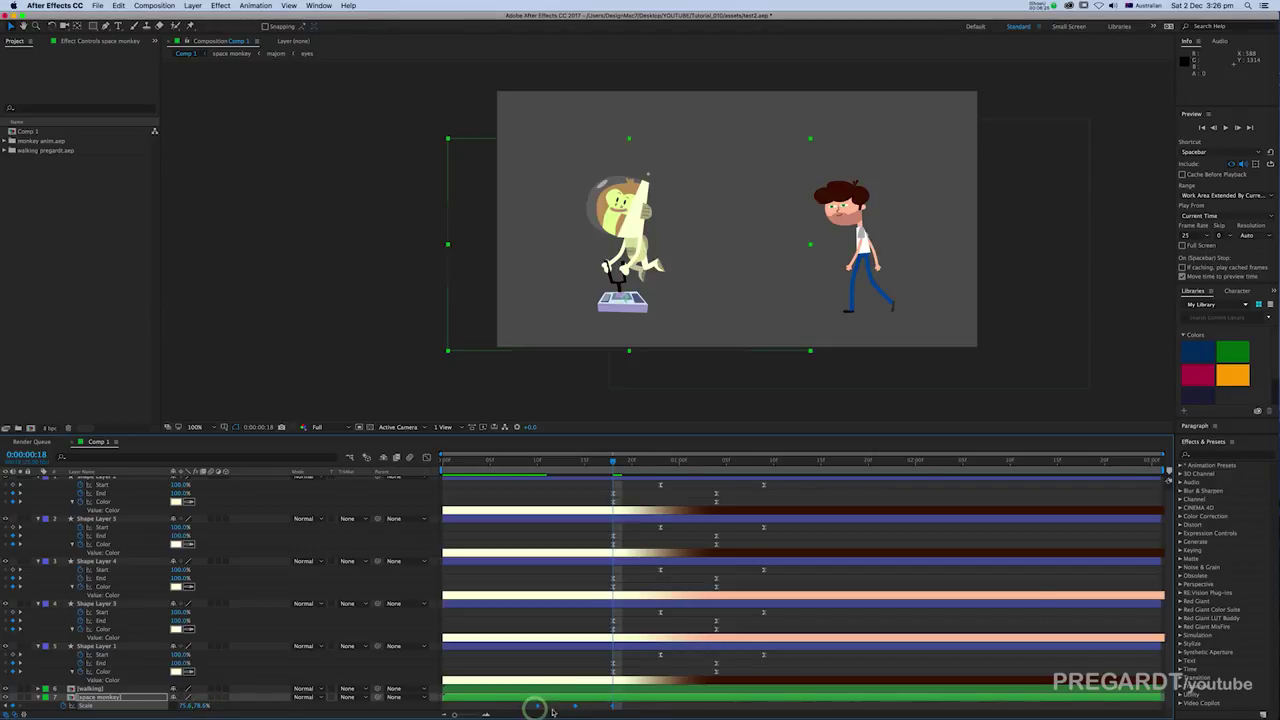
key("F9")
left_click_drag(625, 465, 708, 488)
left_click(614, 706)
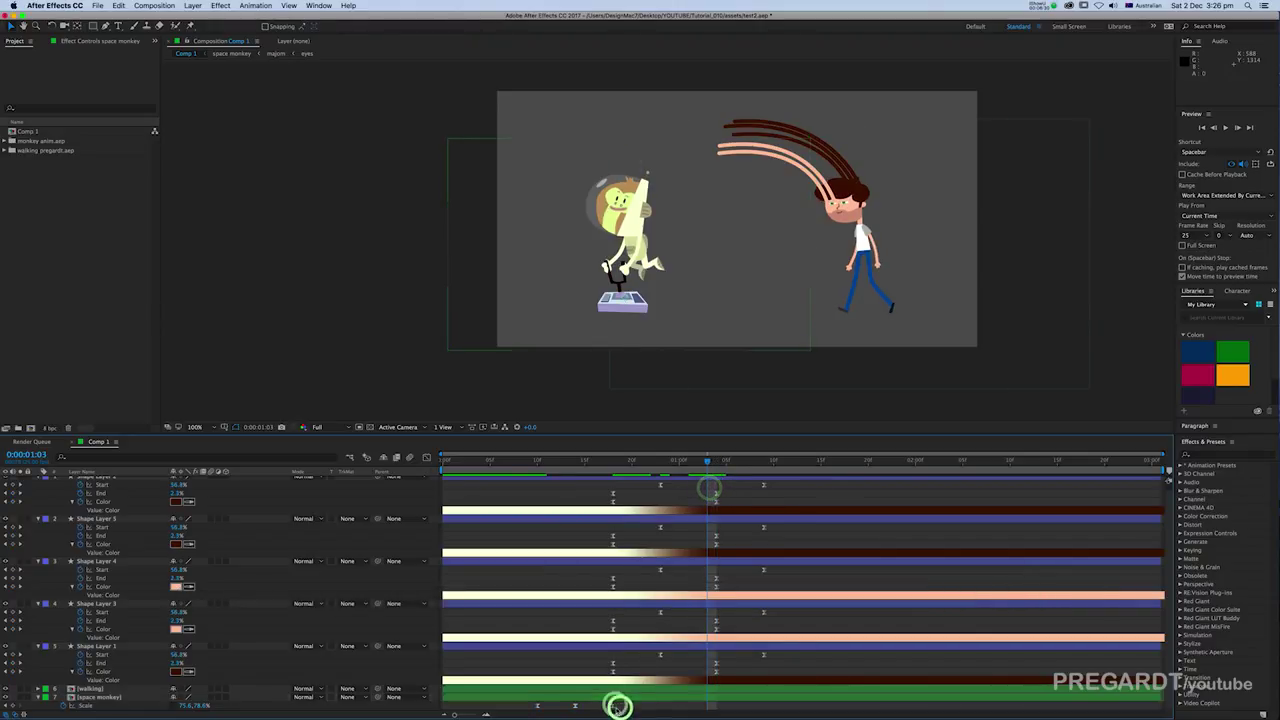
left_click_drag(614, 706, 648, 712)
key("0")
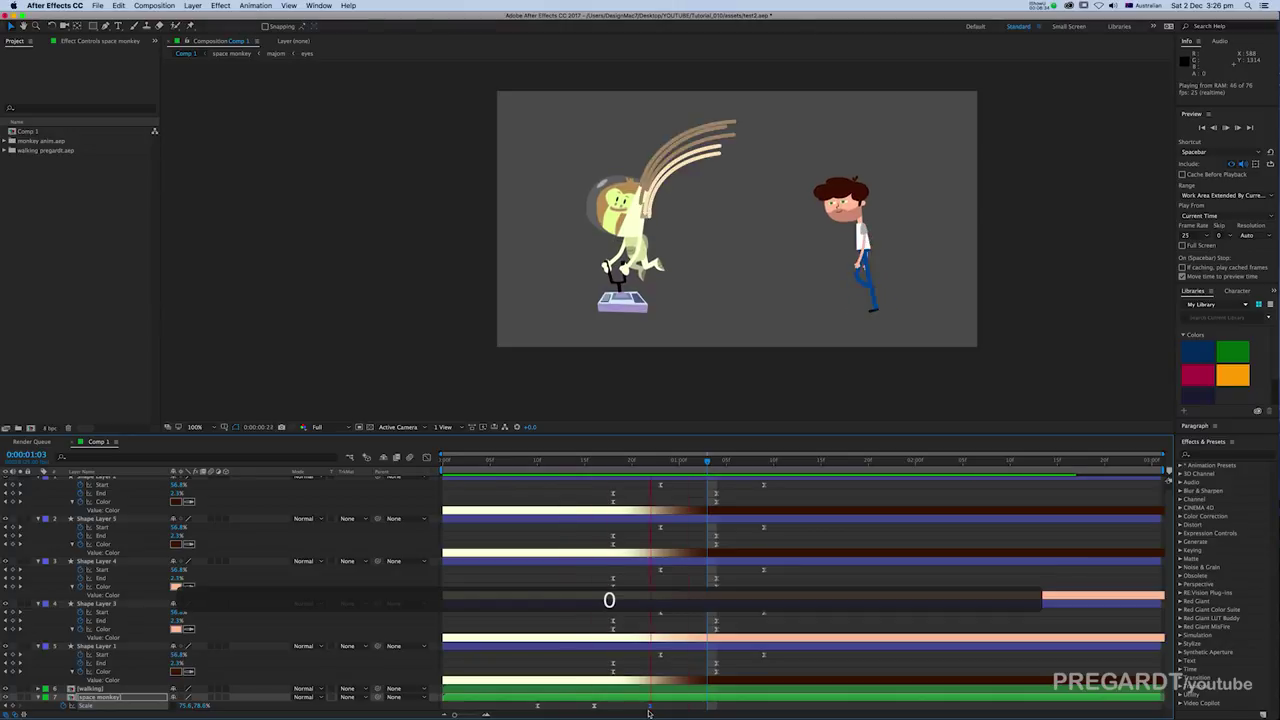
key("0")
Step: At 0:00:00:22, draw a closed mask on the space monkey layer below the console, with a wavy upper edge and a straight base beneath the frame
left_click_drag(642, 458, 650, 458)
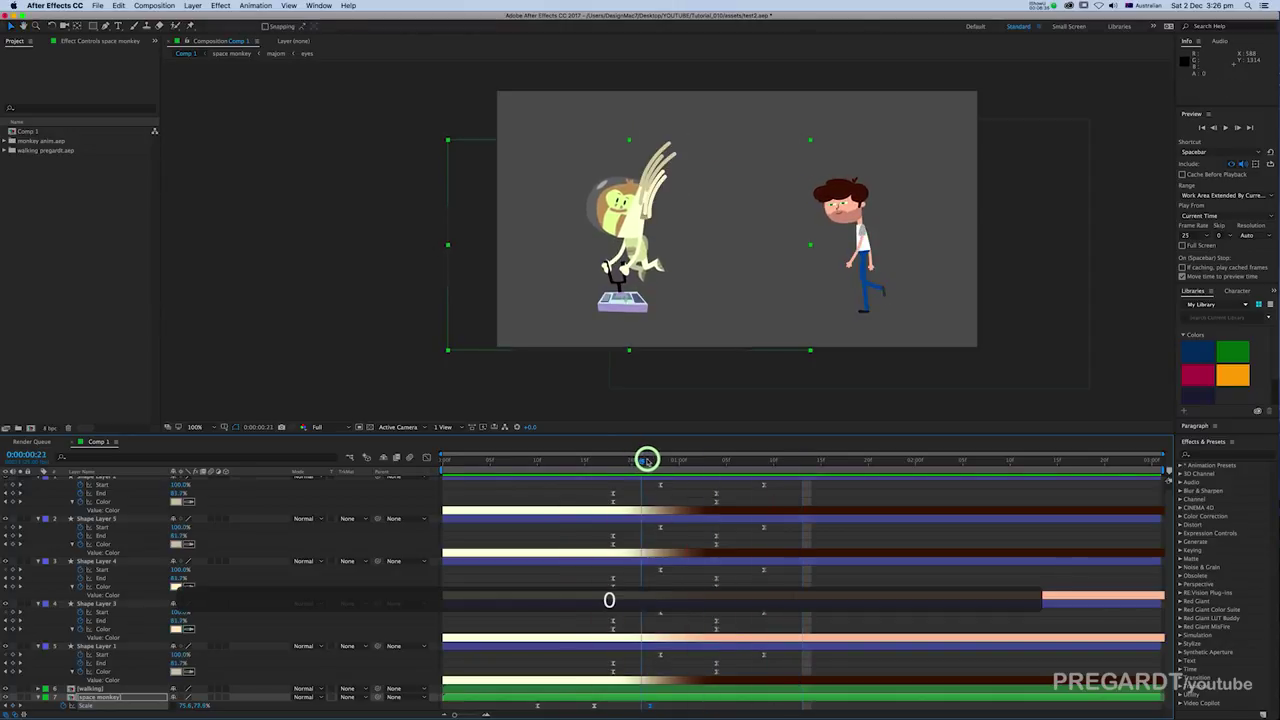
left_click(682, 700)
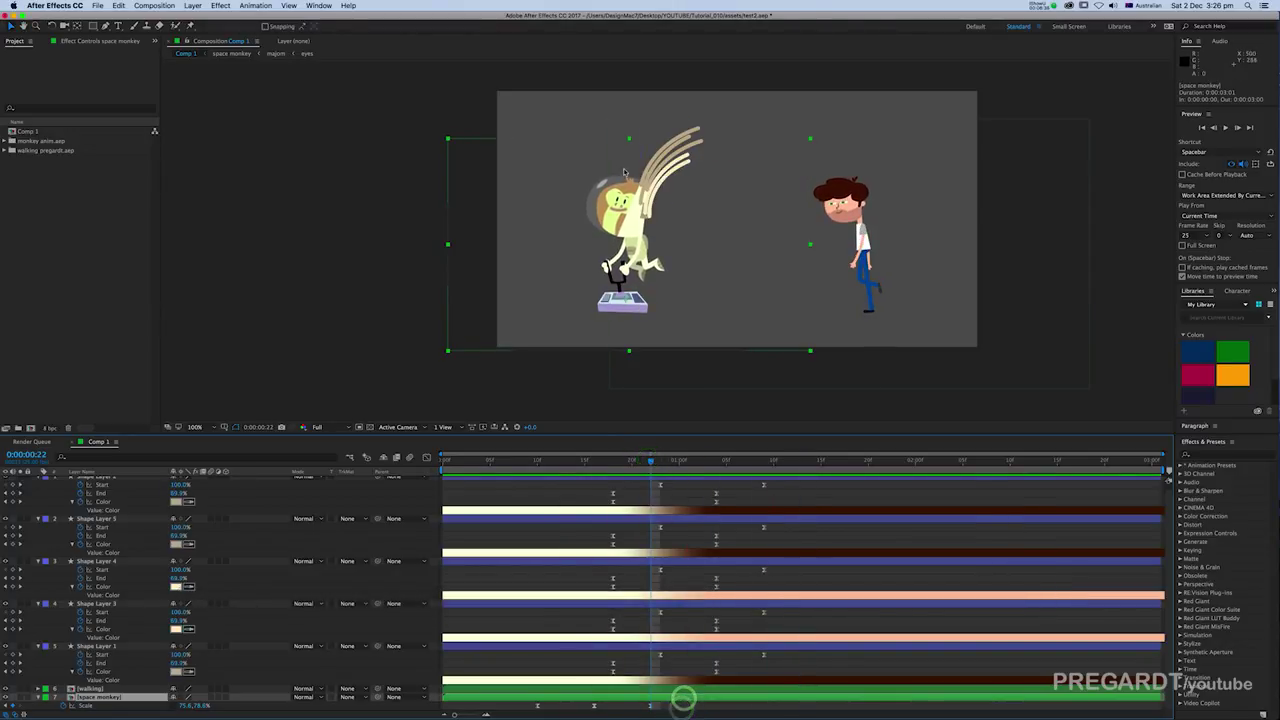
left_click(106, 25)
scroll(675, 333, "up", 1)
left_click_drag(672, 330, 707, 277)
left_click(494, 350)
left_click(503, 374)
left_click(518, 372)
left_click(535, 345)
left_click_drag(534, 372, 540, 373)
mouse_move(548, 354)
left_mouse_down()
mouse_move(559, 384)
mouse_move(570, 349)
mouse_move(611, 335)
left_mouse_up()
scroll(575, 372, "up", 1)
mouse_move(625, 371)
left_mouse_down()
mouse_move(627, 345)
mouse_move(619, 369)
left_mouse_up()
left_click_drag(613, 316, 643, 283)
left_click_drag(652, 361, 665, 361)
left_click_drag(678, 264, 687, 265)
left_click_drag(691, 401, 705, 401)
left_click_drag(714, 313, 723, 314)
left_click_drag(723, 371, 734, 371)
left_click_drag(759, 270, 769, 271)
left_click_drag(768, 369, 780, 369)
left_click_drag(793, 293, 809, 293)
left_click_drag(828, 399, 844, 398)
left_click_drag(845, 286, 859, 288)
left_click_drag(866, 378, 880, 379)
left_click_drag(905, 305, 917, 305)
left_click(922, 405)
left_click_drag(821, 306, 821, 298)
key("comma")
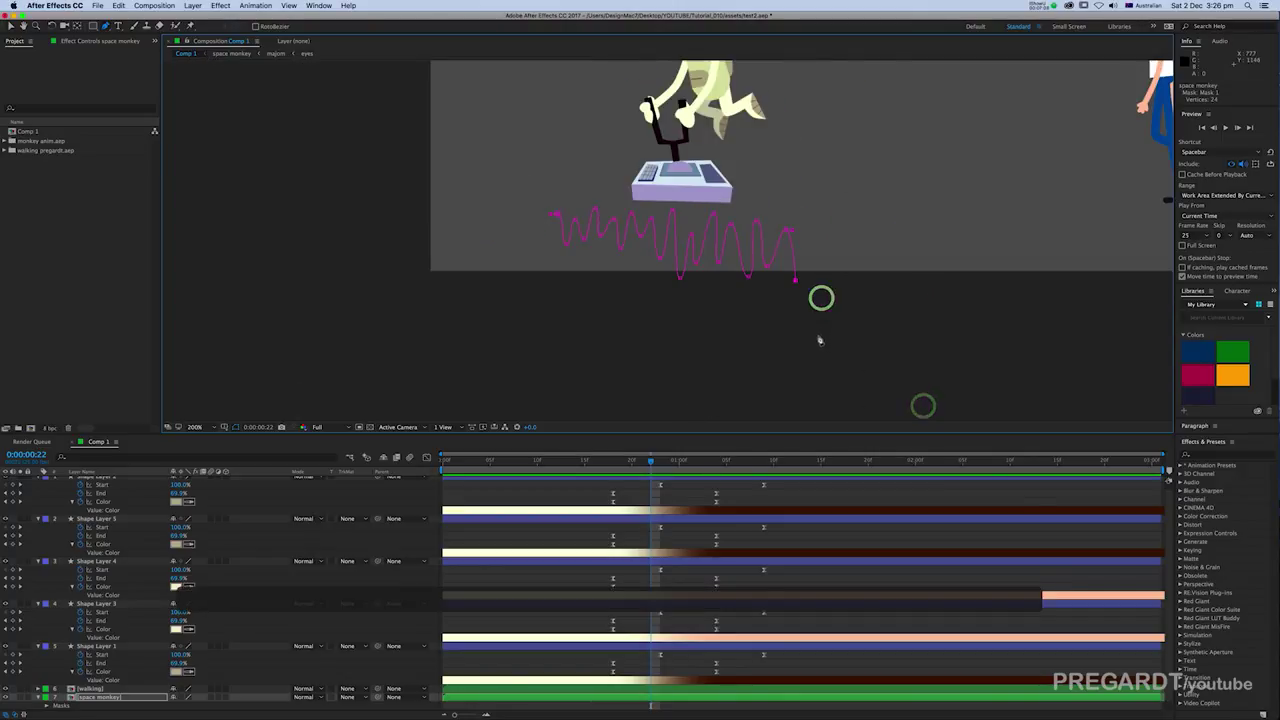
left_click(550, 400)
left_click(555, 213)
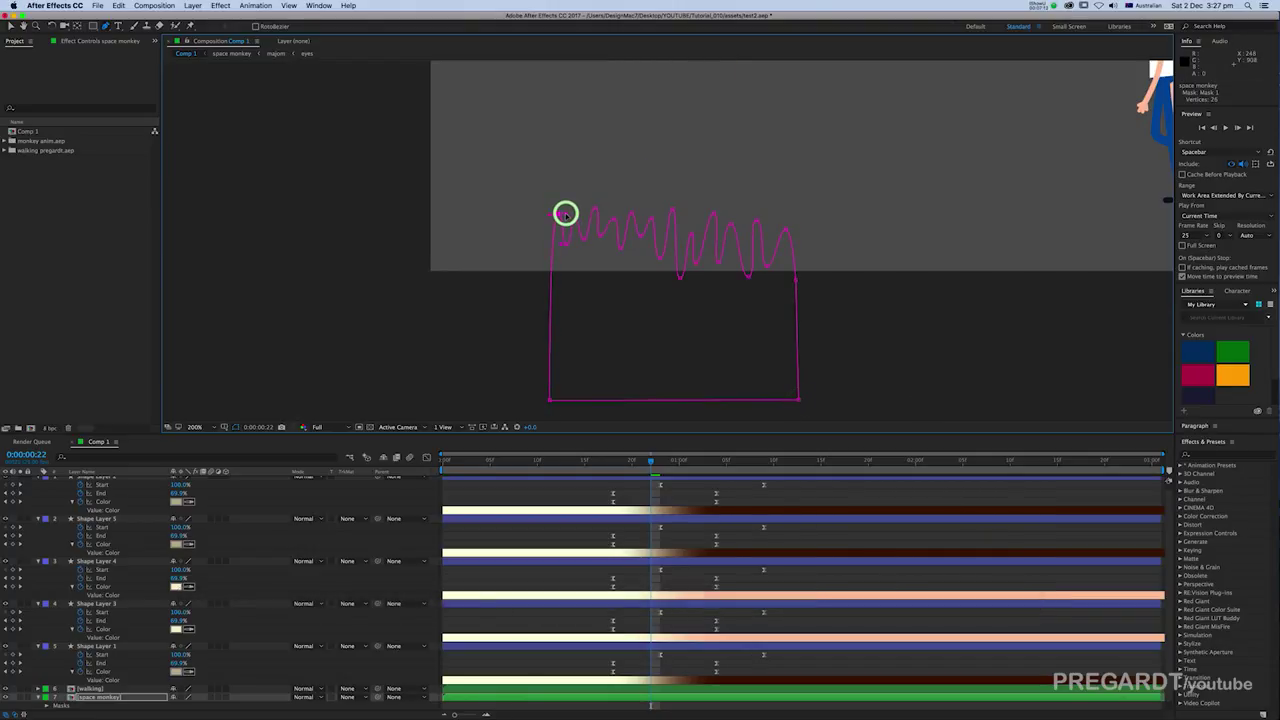
Step: Invert the space monkey layer's mask and keyframe its Mask Path at 0:00:00:14
key("shift+s")
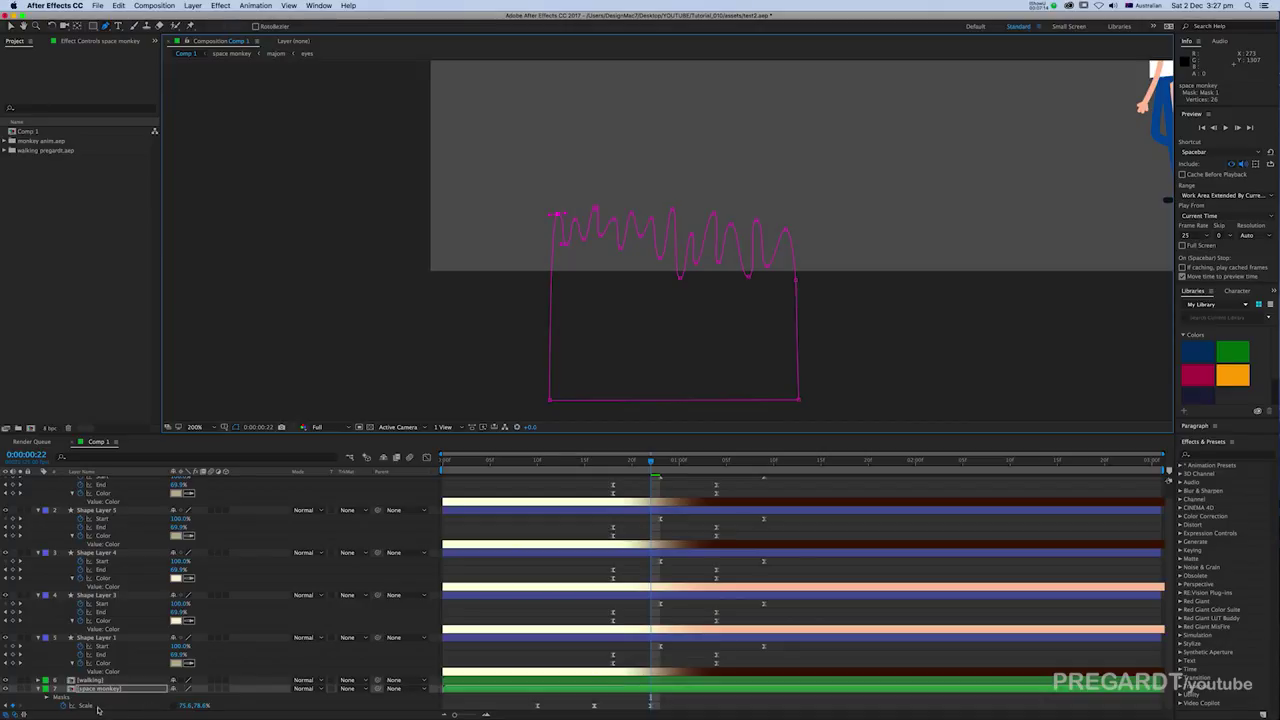
key("m")
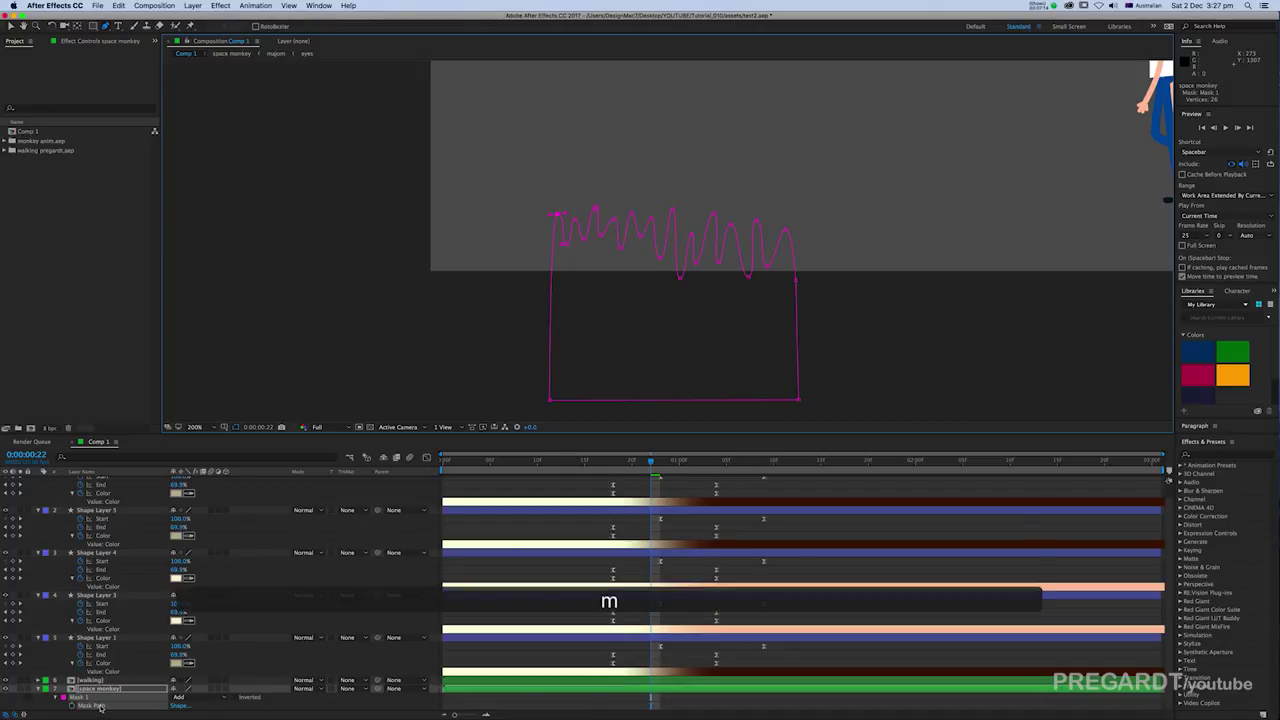
left_click(236, 697)
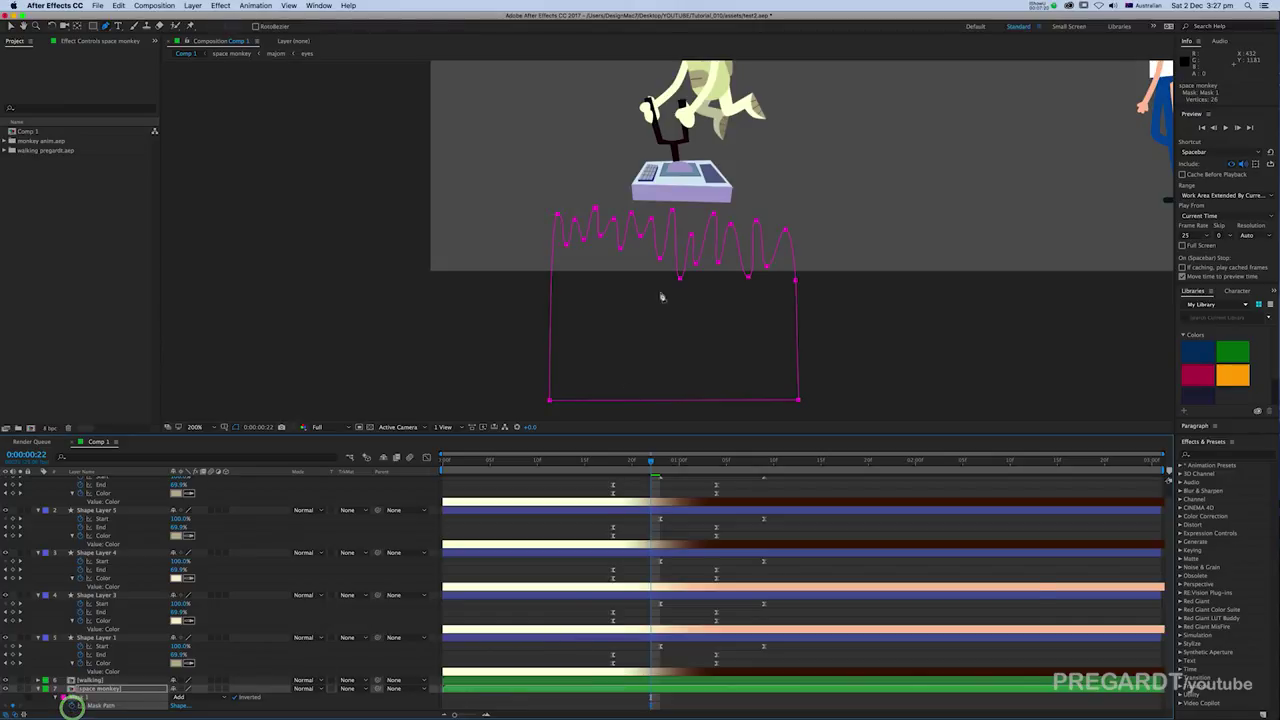
left_click_drag(660, 286, 623, 386)
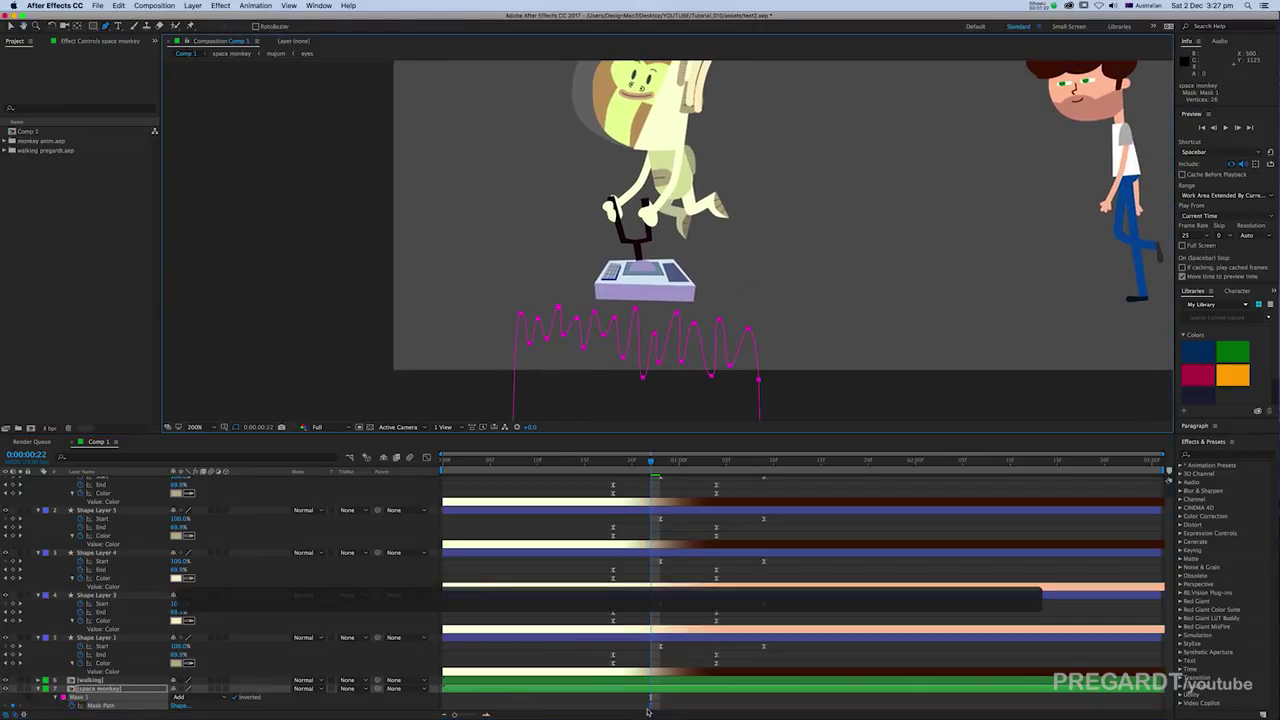
left_click_drag(649, 707, 579, 708)
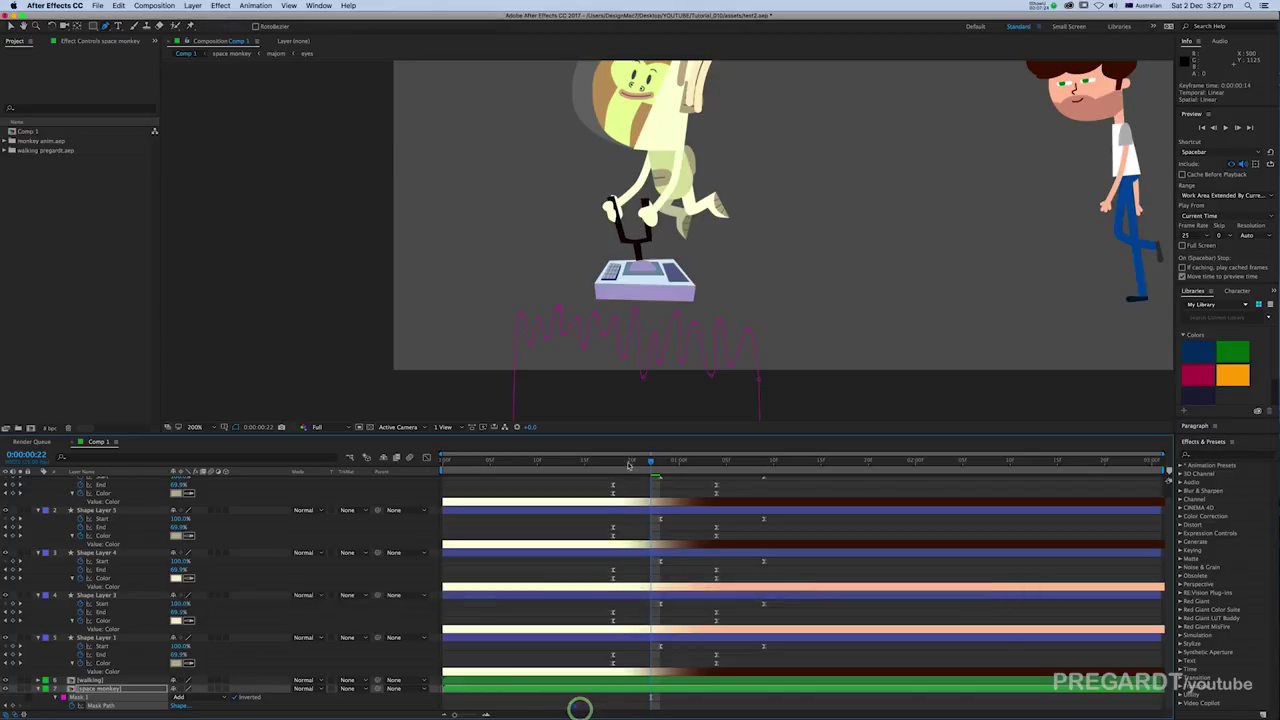
left_click(577, 463)
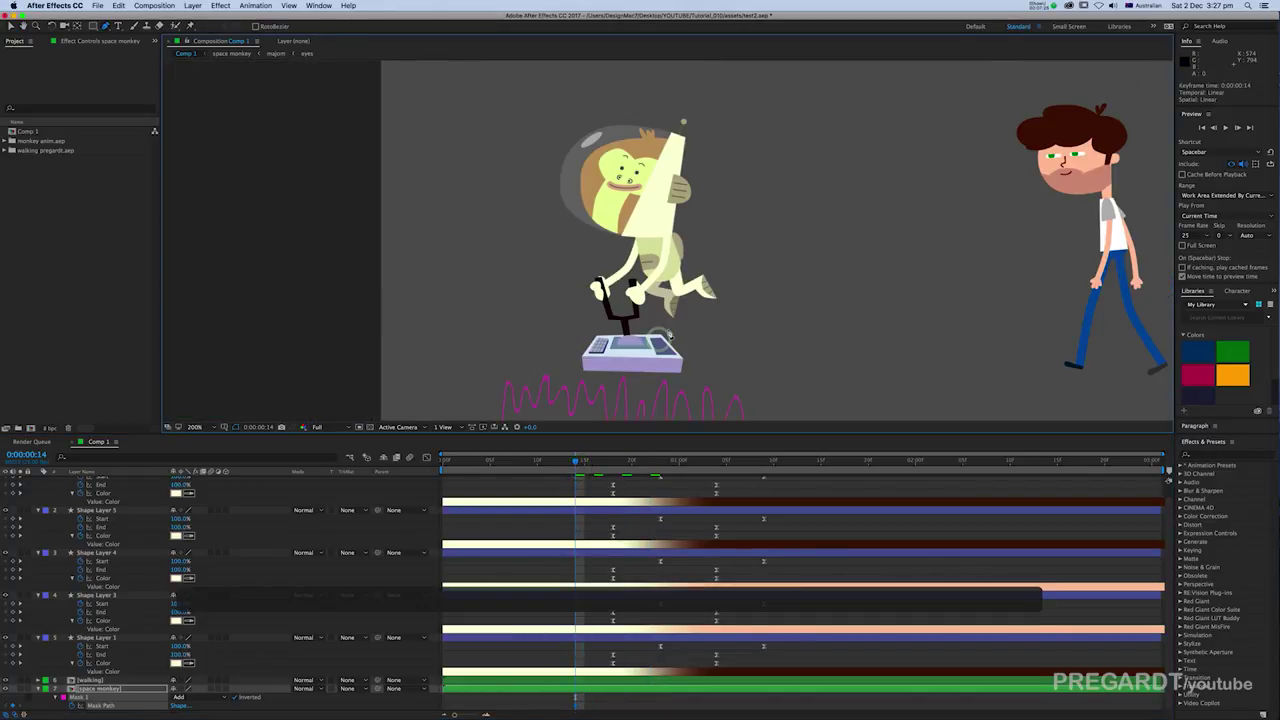
Step: At 0:00:00:22, move the mask's wavy upper points above the monkey's helmet and rotate them 8°, leaving the base in place
scroll(670, 335, "down", 2)
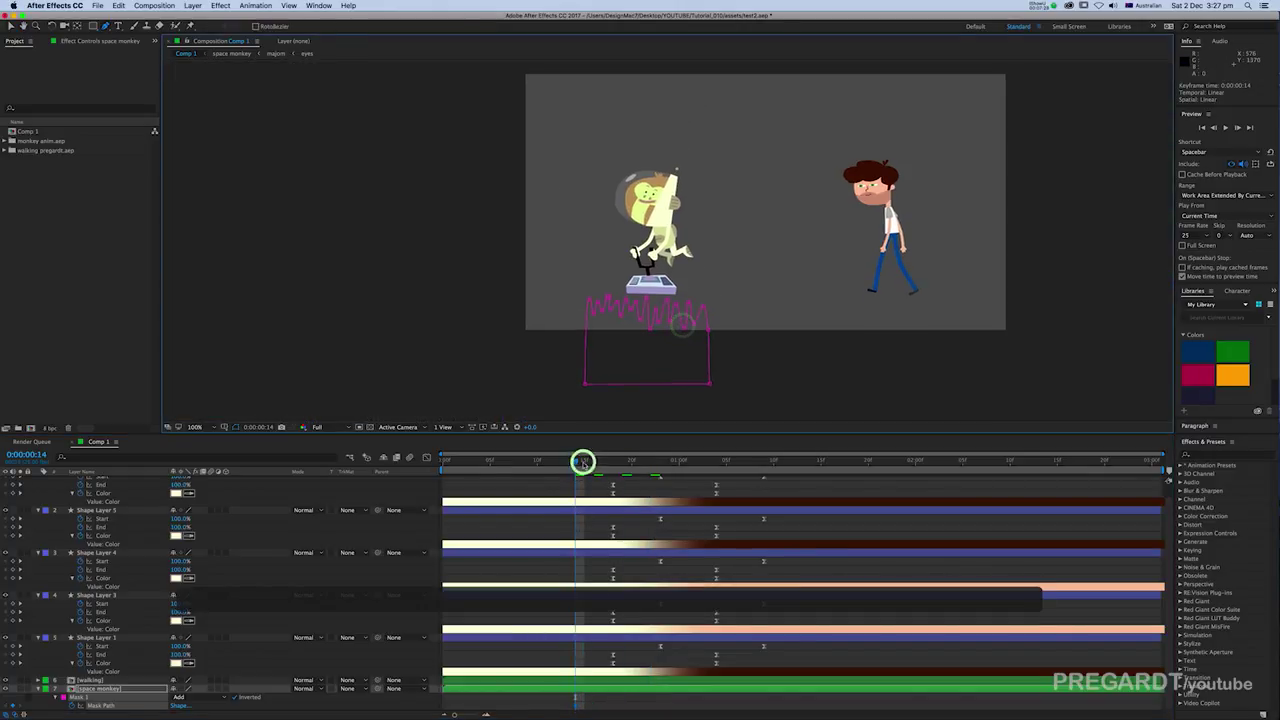
left_click_drag(585, 462, 650, 481)
key("v")
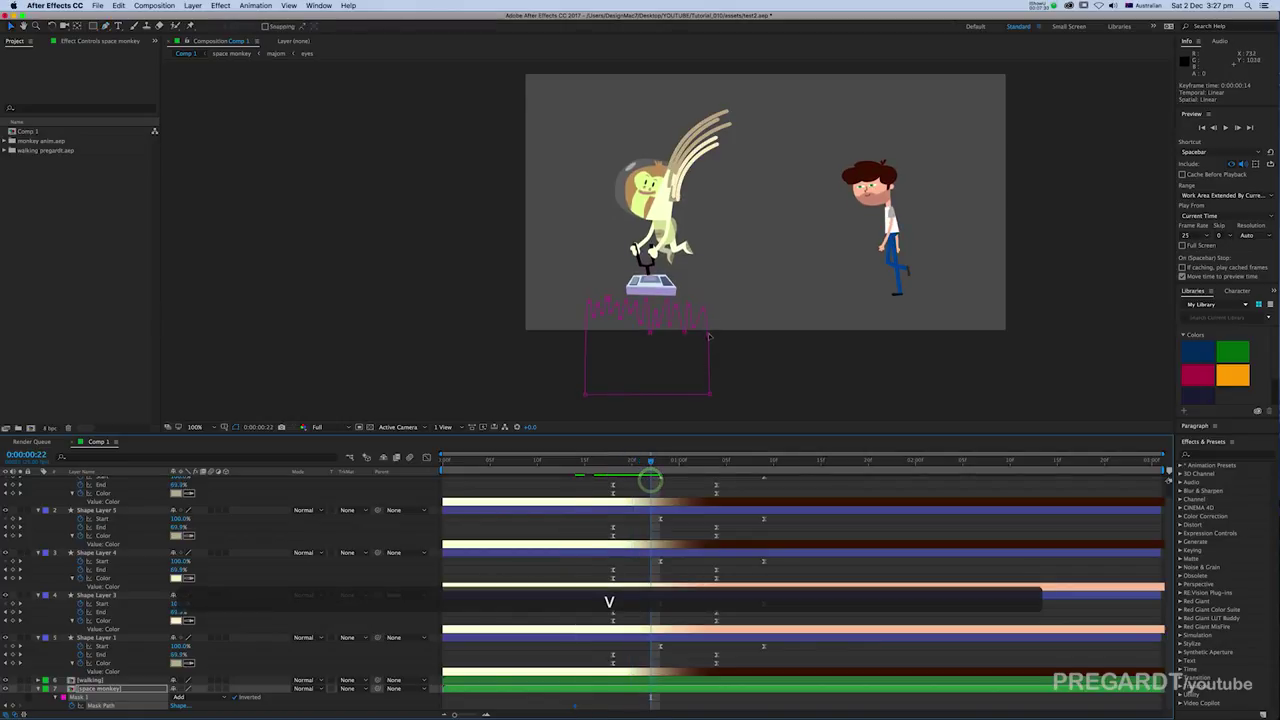
left_click_drag(731, 287, 550, 360)
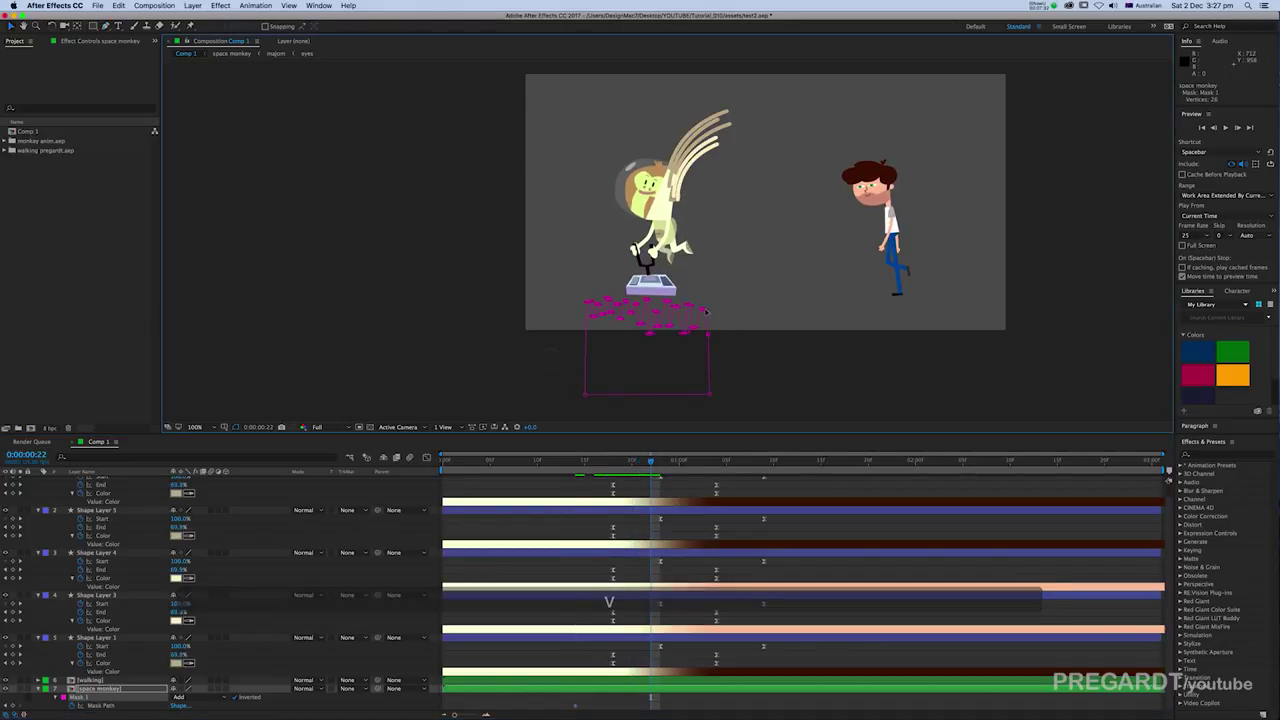
left_click_drag(704, 302, 689, 150)
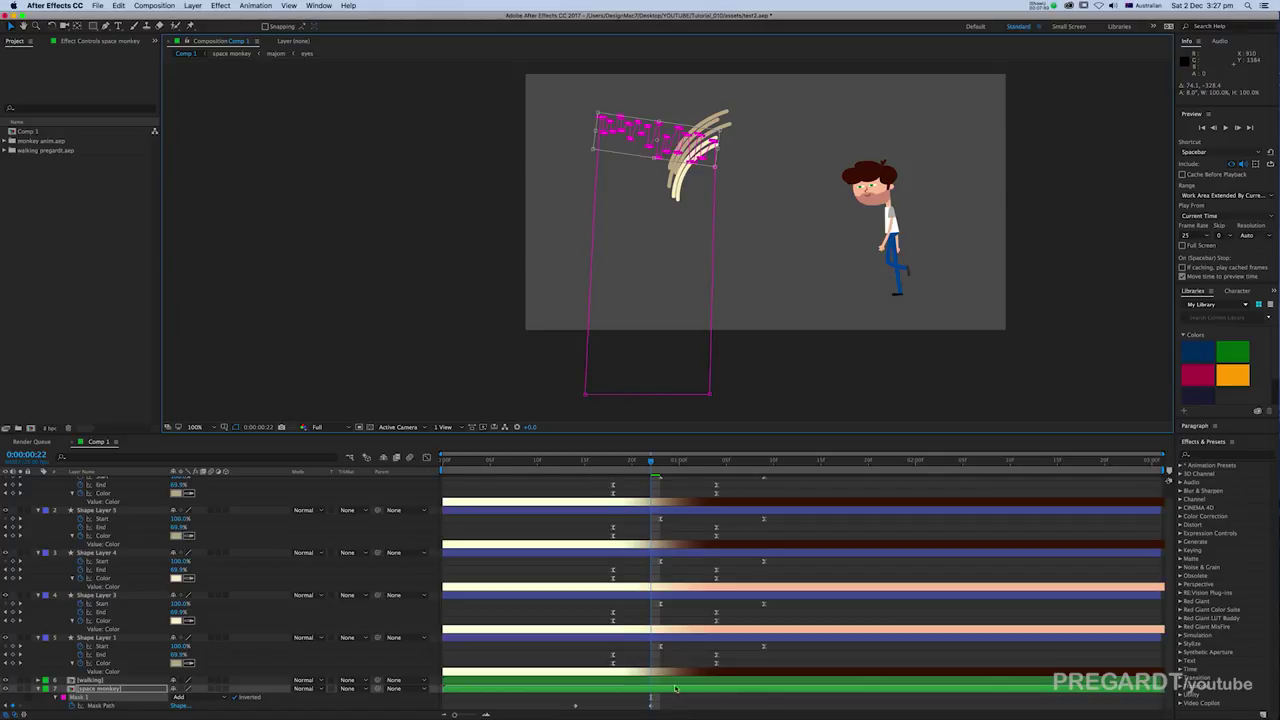
key("Return")
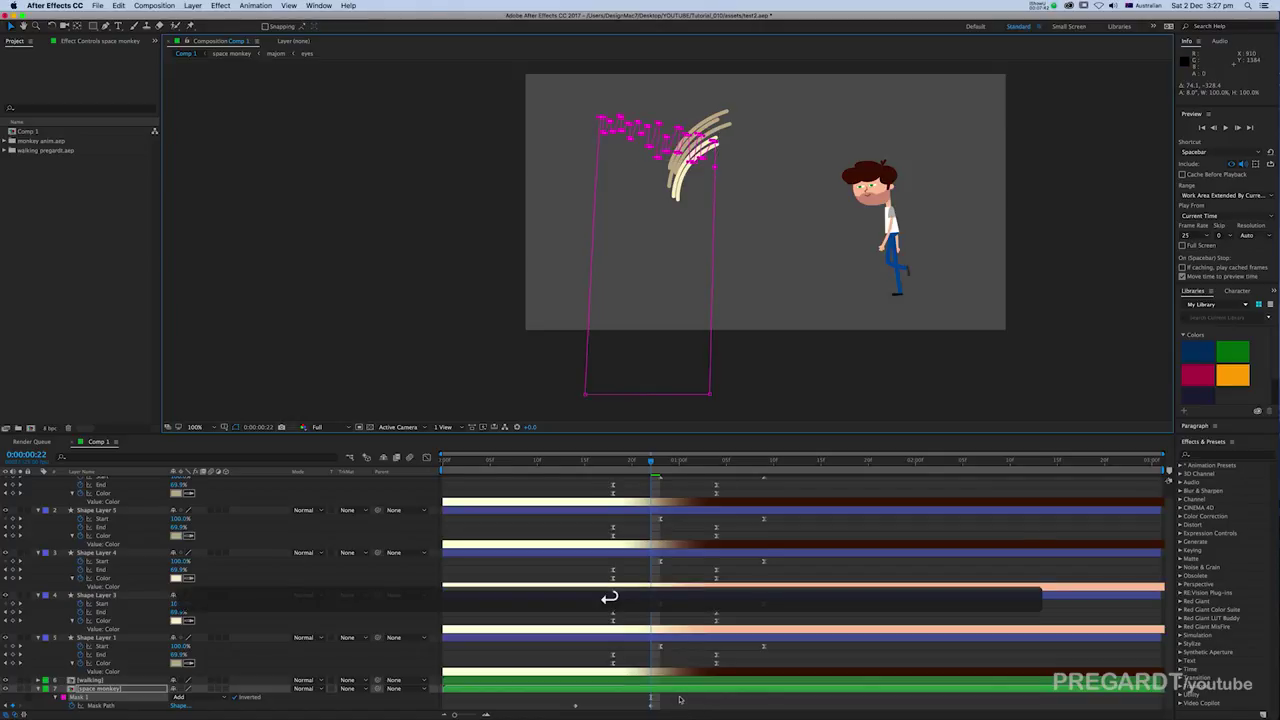
Step: Apply Easy Ease to the space monkey's Mask Path keyframes and move the first one to 0:00:00:16
left_click_drag(679, 698, 559, 711)
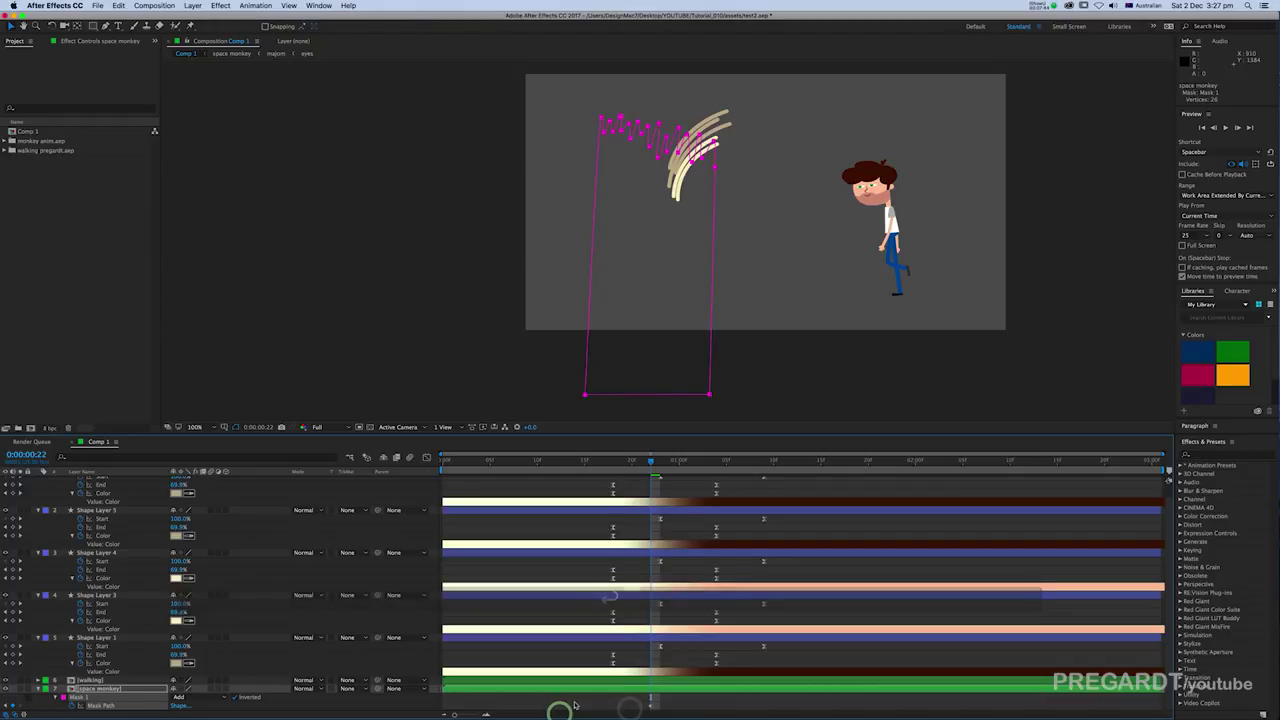
key("F9")
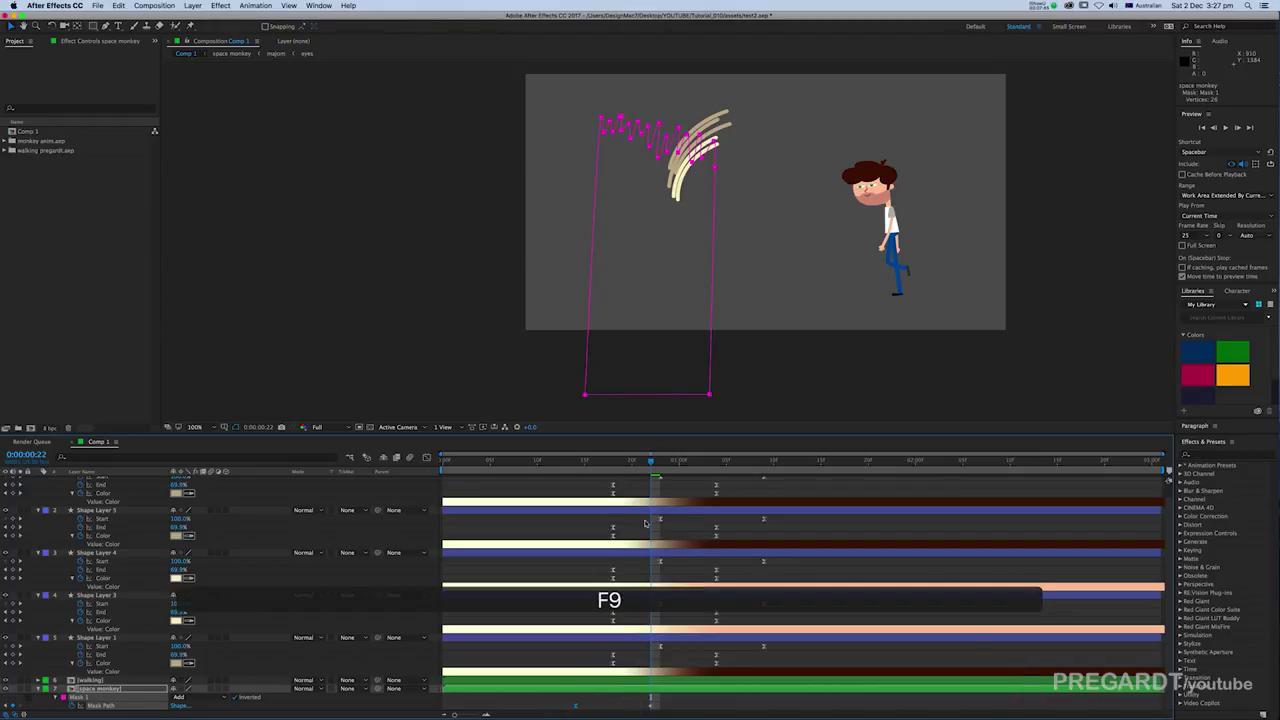
left_click_drag(577, 708, 596, 709)
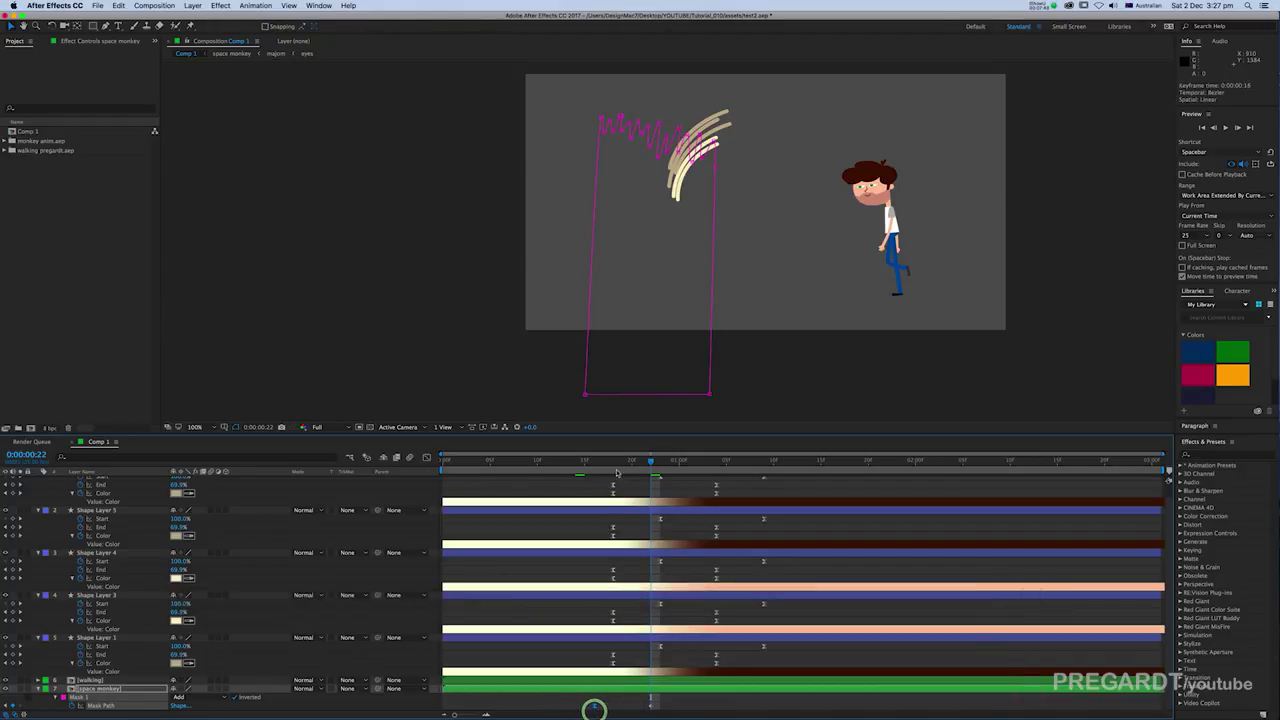
left_click_drag(586, 463, 659, 479)
key("0")
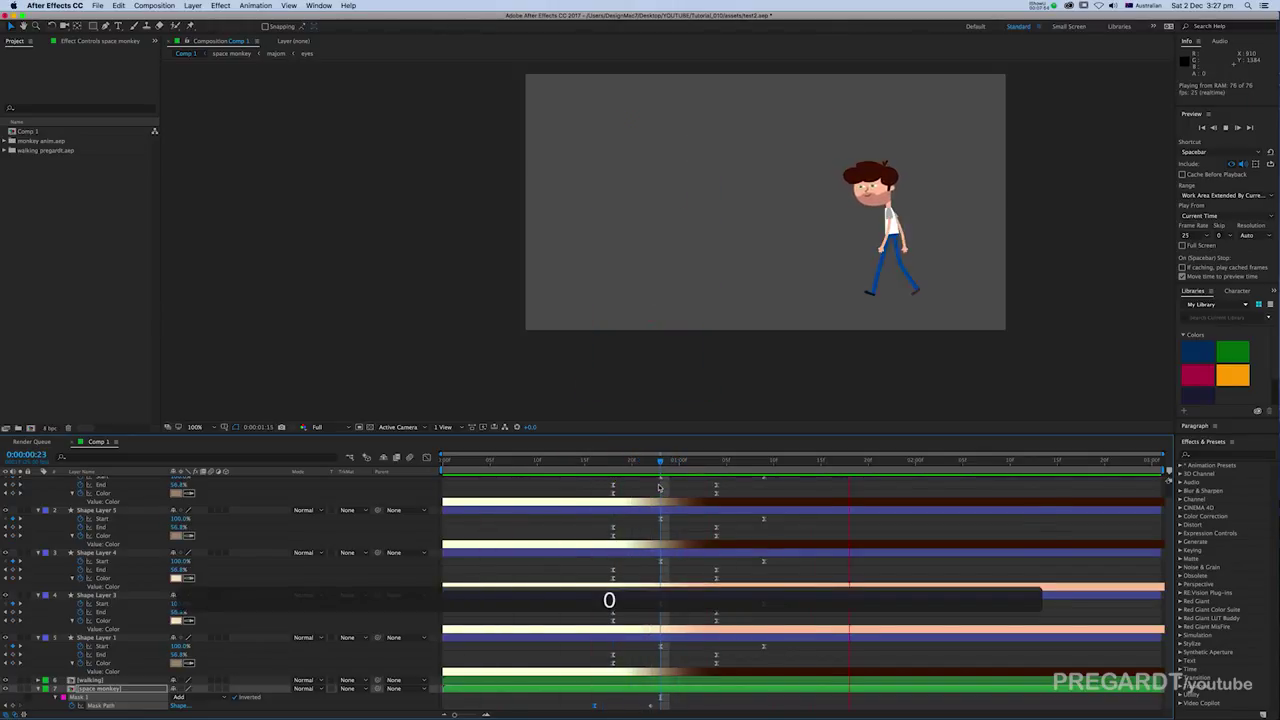
Step: At 0:00:01:05, draw a closed mask on the walking layer above the man's head, with a wavy lower edge crossing the arcs
left_click_drag(656, 462, 726, 464)
left_click(746, 680)
scroll(760, 335, "up", 3)
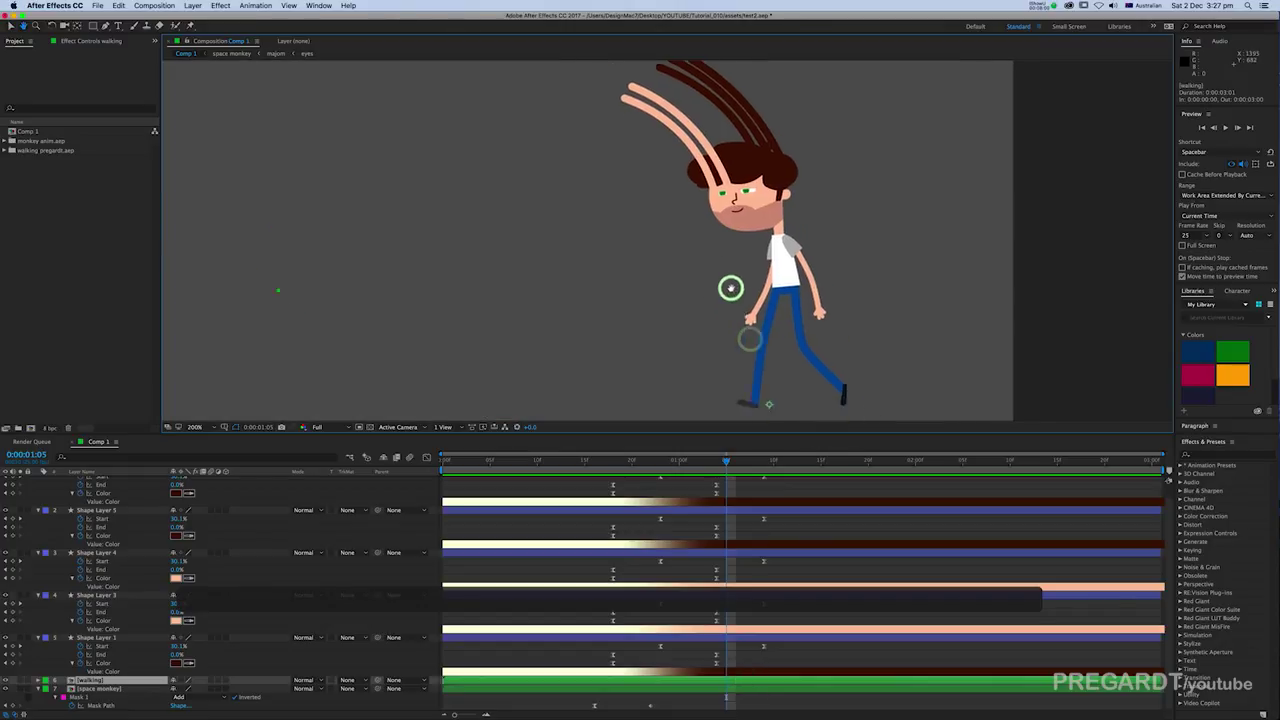
left_click_drag(727, 290, 700, 289)
left_click(105, 25)
key("space")
left_click_drag(497, 169, 474, 251)
key("period")
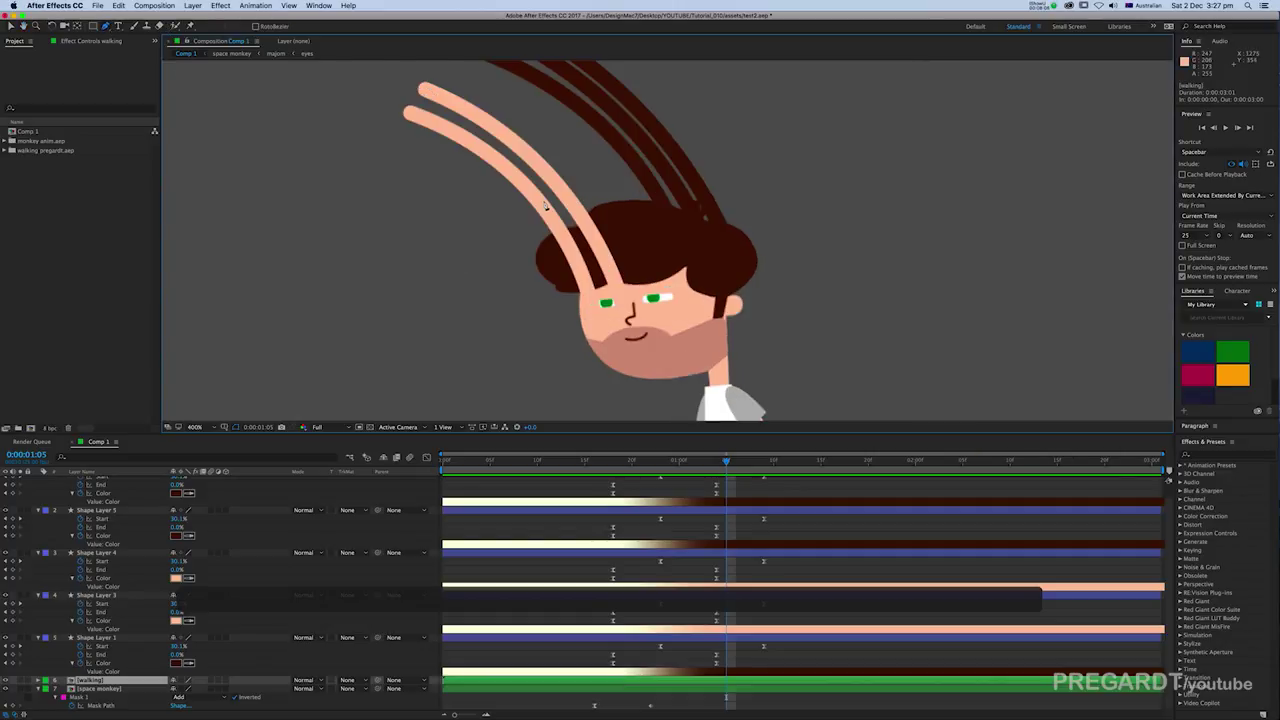
key("space")
left_click_drag(546, 212, 558, 271)
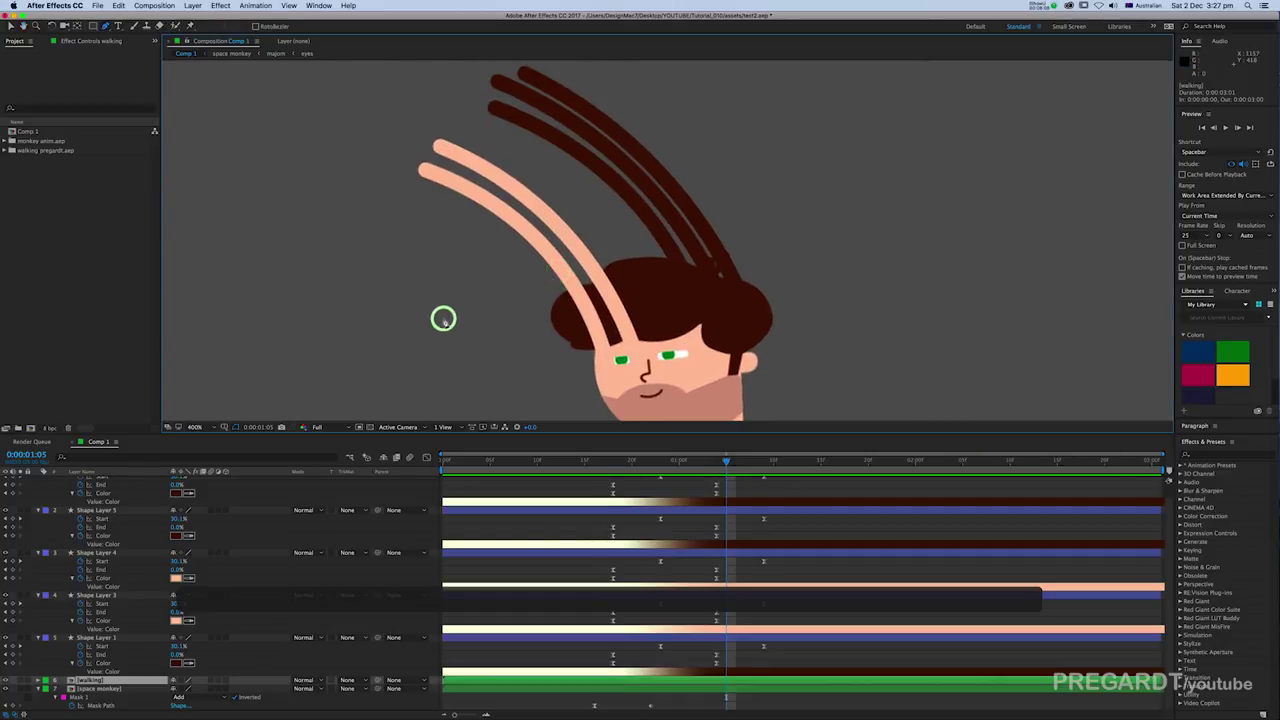
left_click(446, 318)
left_click_drag(414, 206, 434, 200)
left_click(472, 261)
left_click(454, 176)
left_click(528, 276)
left_click(514, 182)
left_click(603, 260)
left_click(556, 137)
left_click(605, 204)
left_click(602, 131)
left_click(664, 236)
left_click(679, 137)
left_click(738, 235)
left_click_drag(706, 87, 729, 83)
left_click_drag(806, 244, 826, 234)
left_click_drag(838, 188, 846, 282)
left_click_drag(795, 170, 806, 166)
left_click_drag(861, 228, 874, 221)
key("comma")
left_click(731, 105)
left_click(453, 208)
left_click(561, 338)
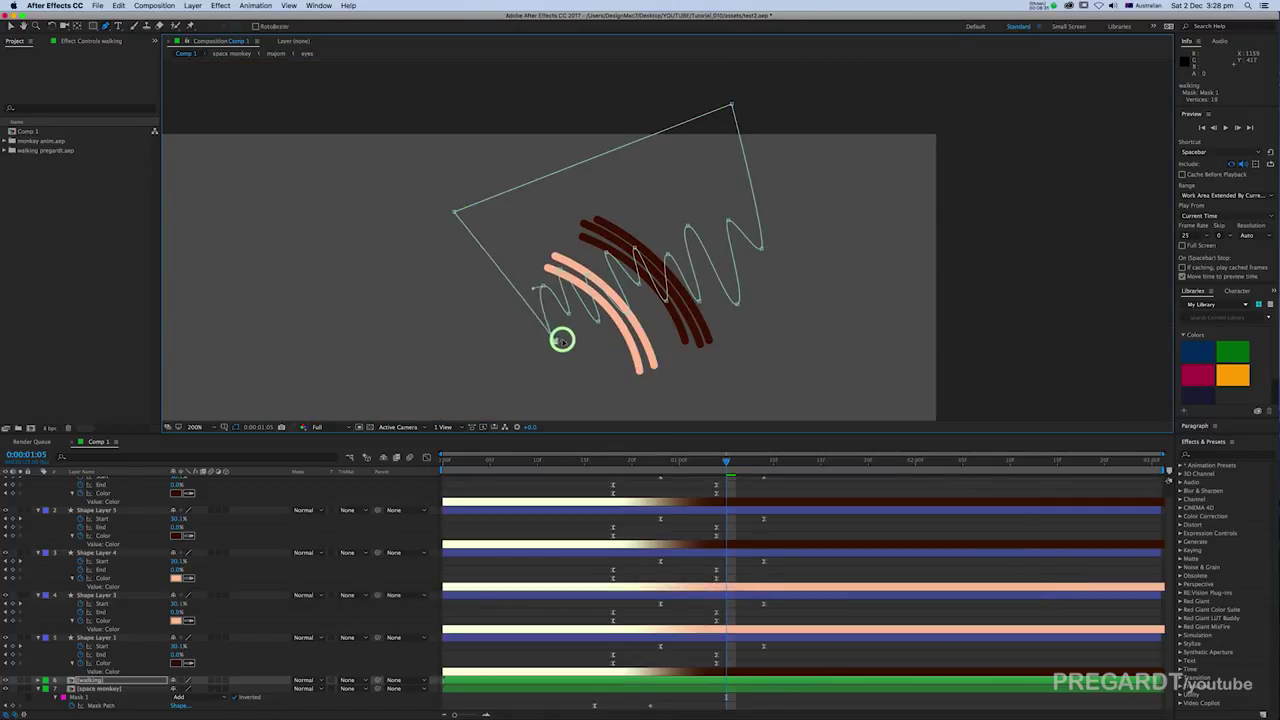
Step: Keyframe the walking layer's Mask Path at 0:00:01:05
key("m")
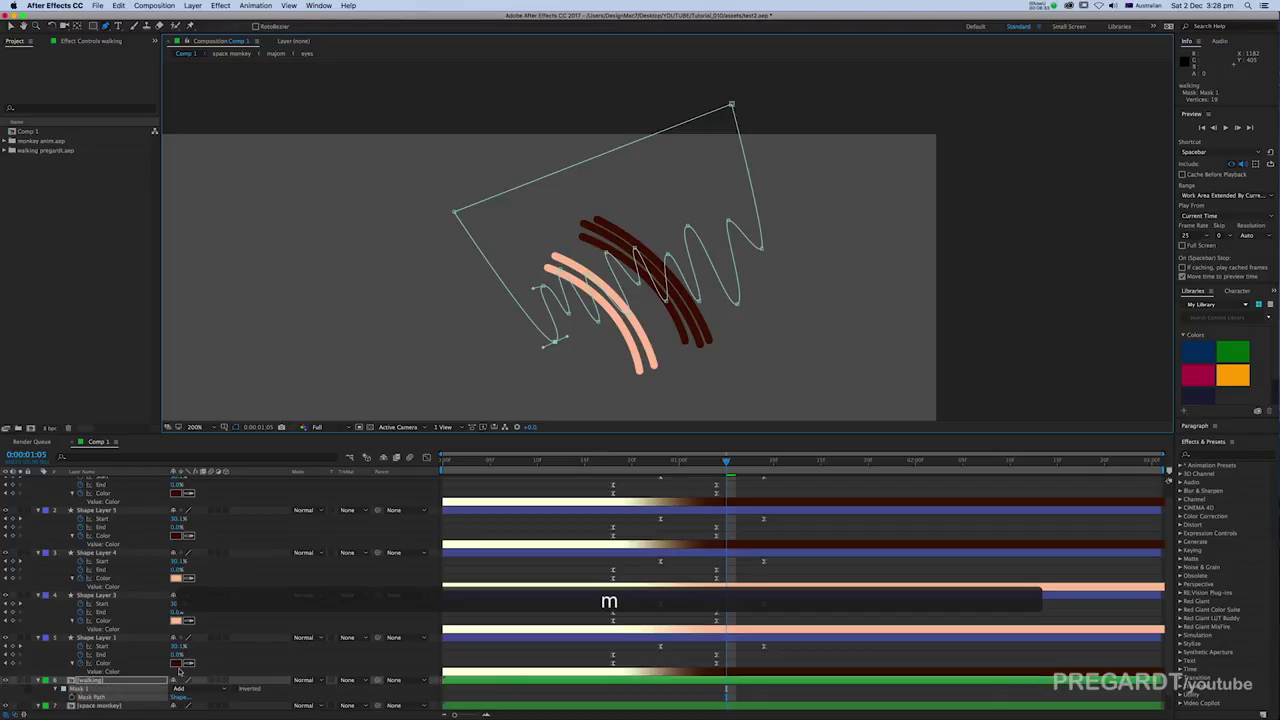
left_click(70, 697)
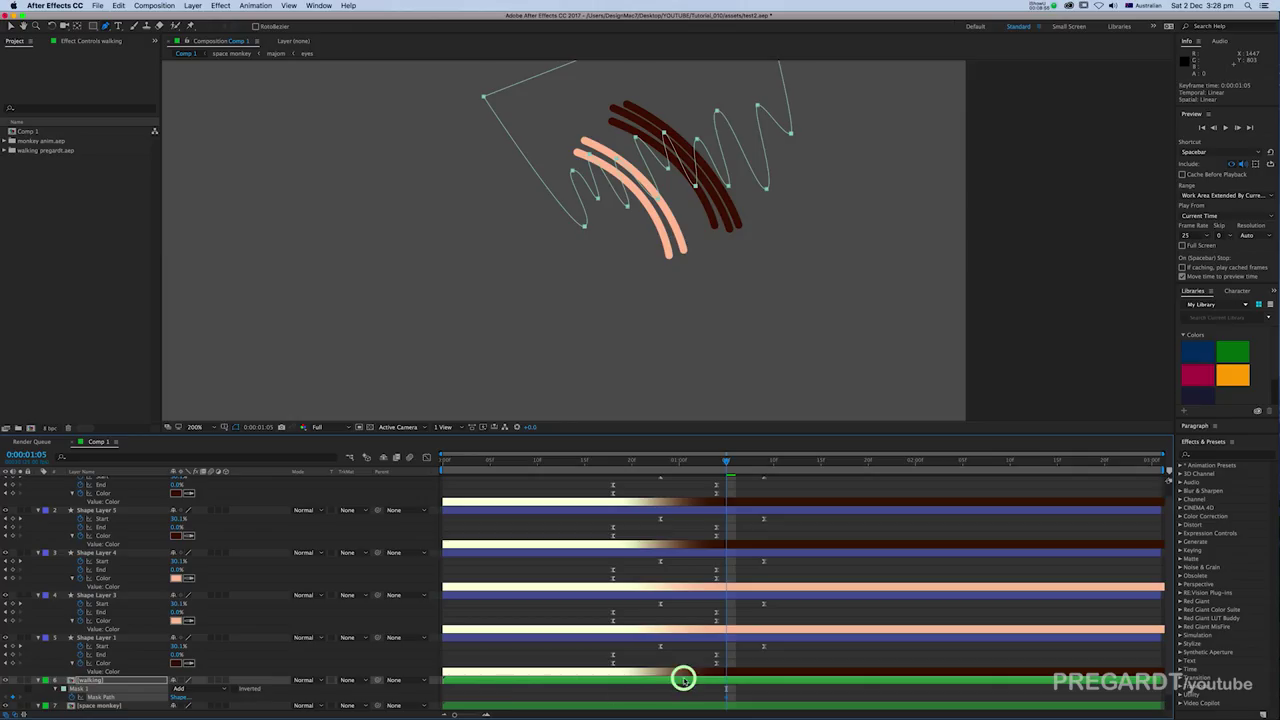
left_click(727, 699)
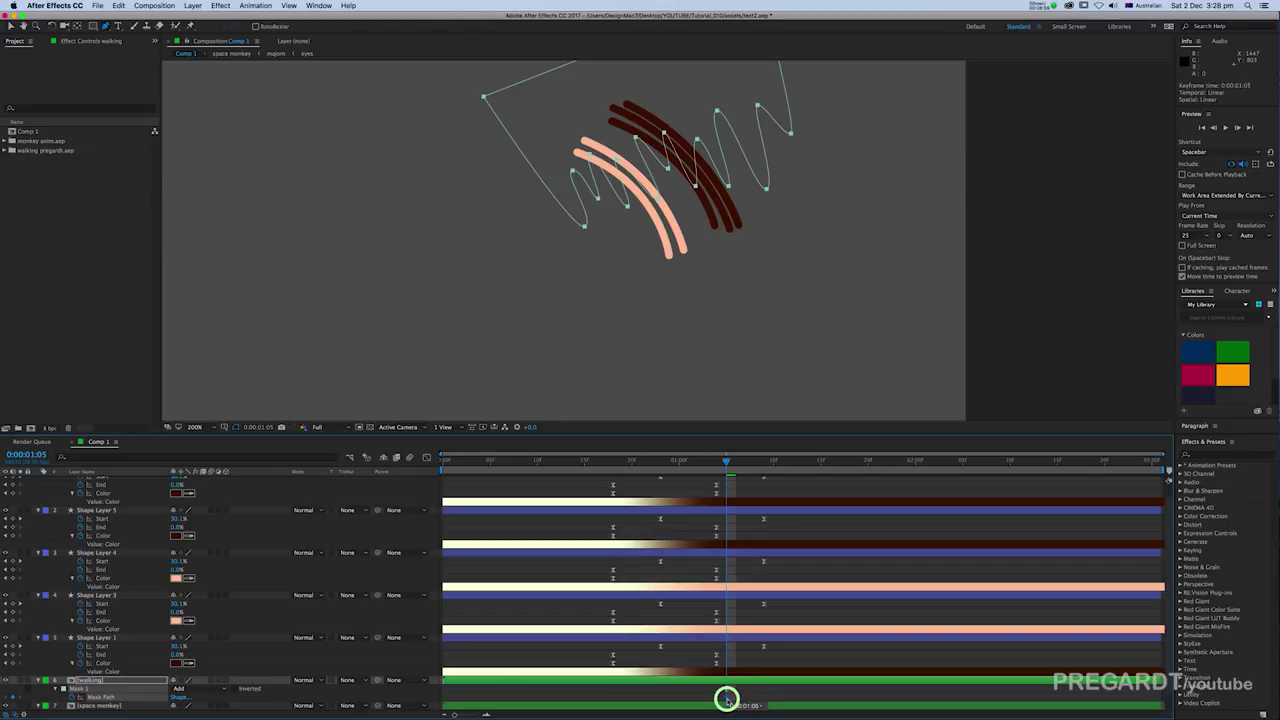
Step: At 0:00:01:11, move the walking layer mask's wavy lower points down to the man's feet and rotate them 17°, leaving the upper points in place
left_click_drag(753, 462, 780, 466)
key("v")
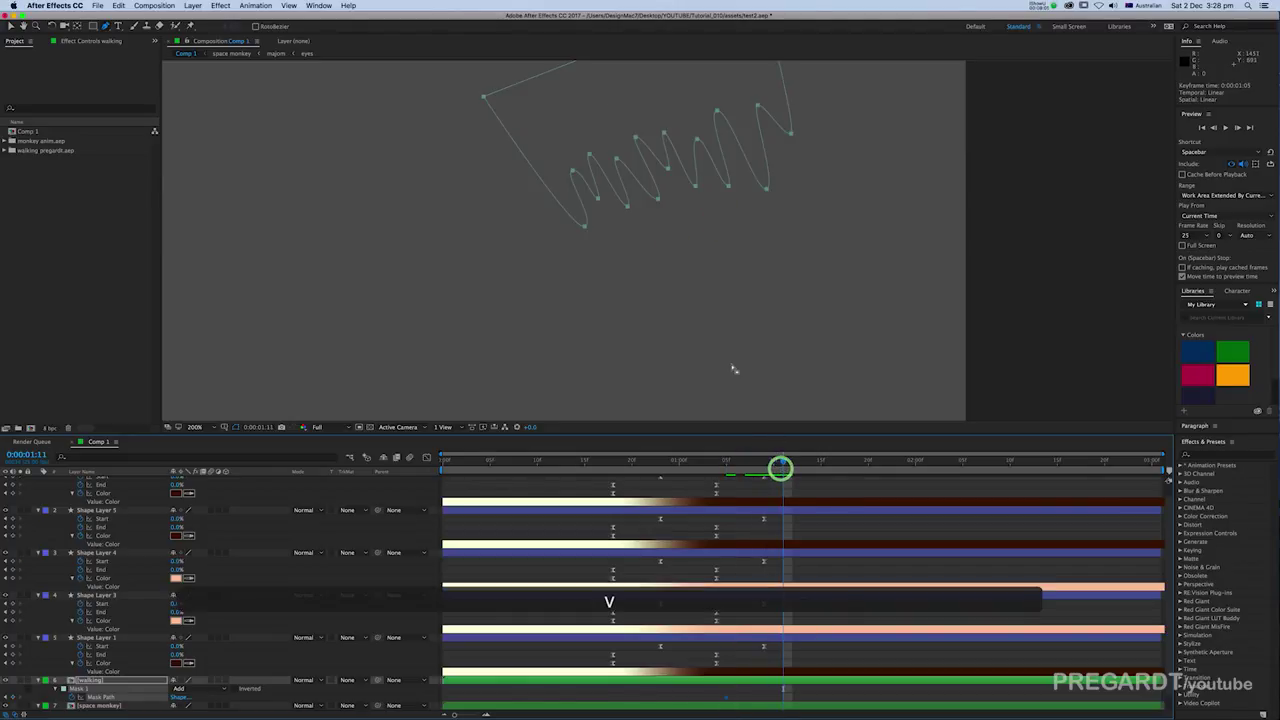
scroll(757, 294, "up", 1)
scroll(764, 273, "down", 2)
left_click_drag(750, 160, 608, 257)
key("super+t")
left_click_drag(780, 208, 731, 369)
key("Return")
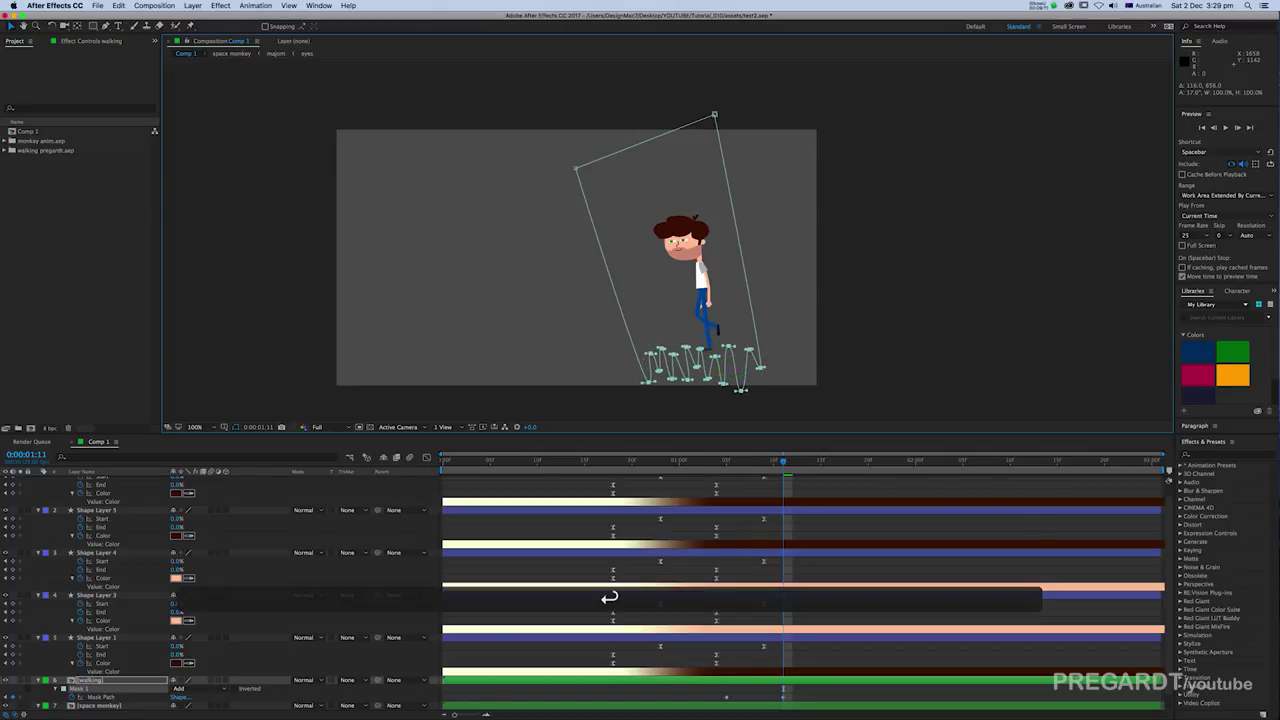
Step: Apply Easy Ease to the walking layer's second Mask Path keyframe and scrub through the reveal
left_click(773, 706)
key("F9")
left_click(750, 463)
left_click_drag(750, 463, 776, 510)
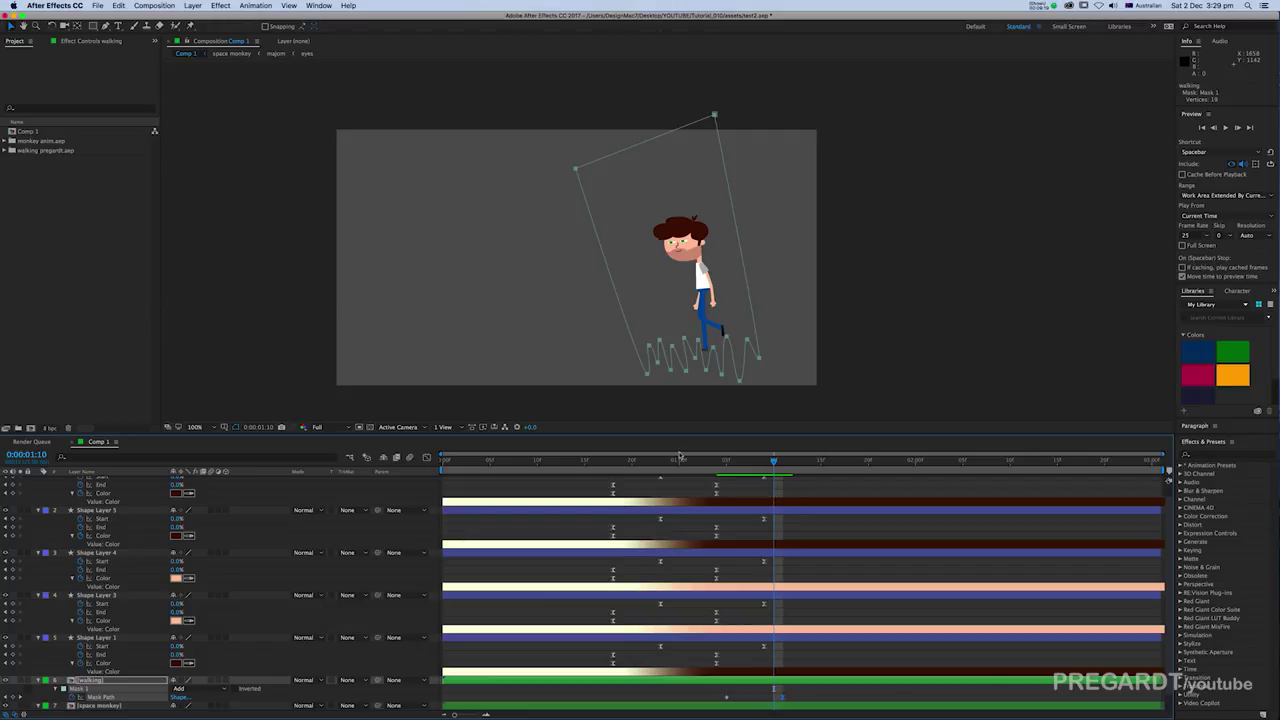
Step: Preview the transition and set a work area around it that starts at 0:00:00:11 and spans 34 frames
left_click(592, 460)
key("b")
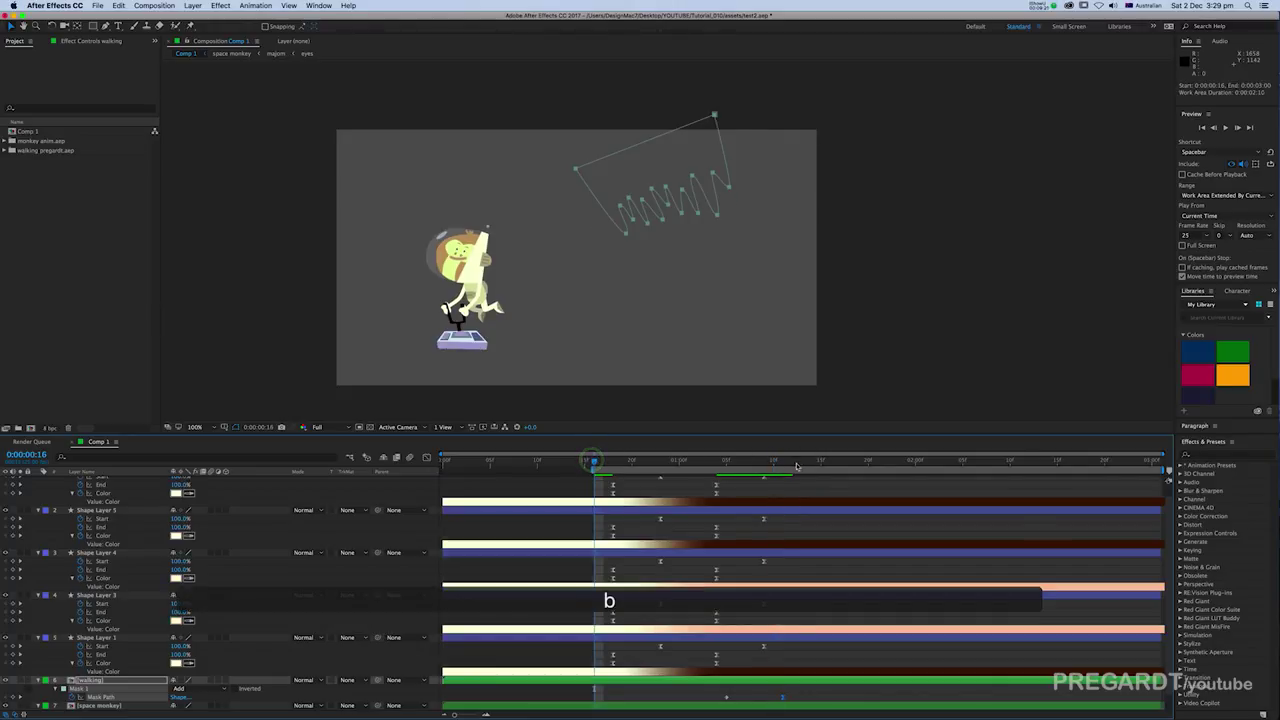
left_click(796, 463)
key("n")
key("KP_0")
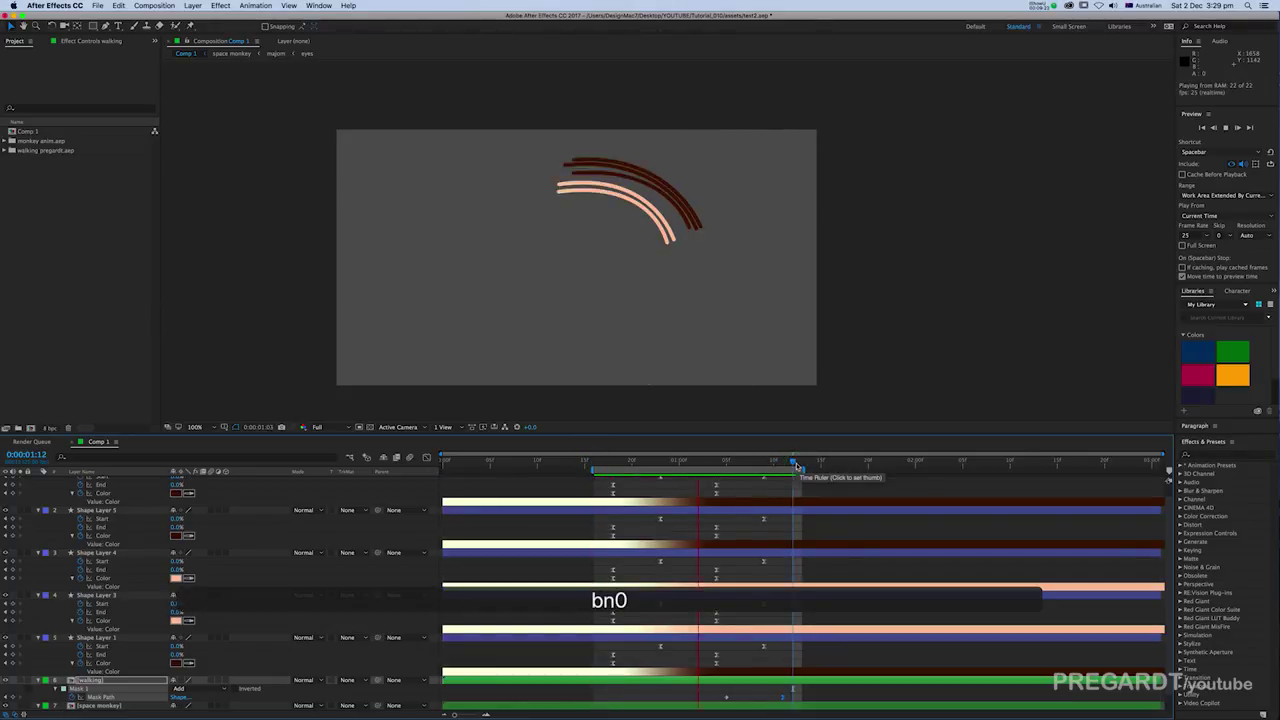
key("space")
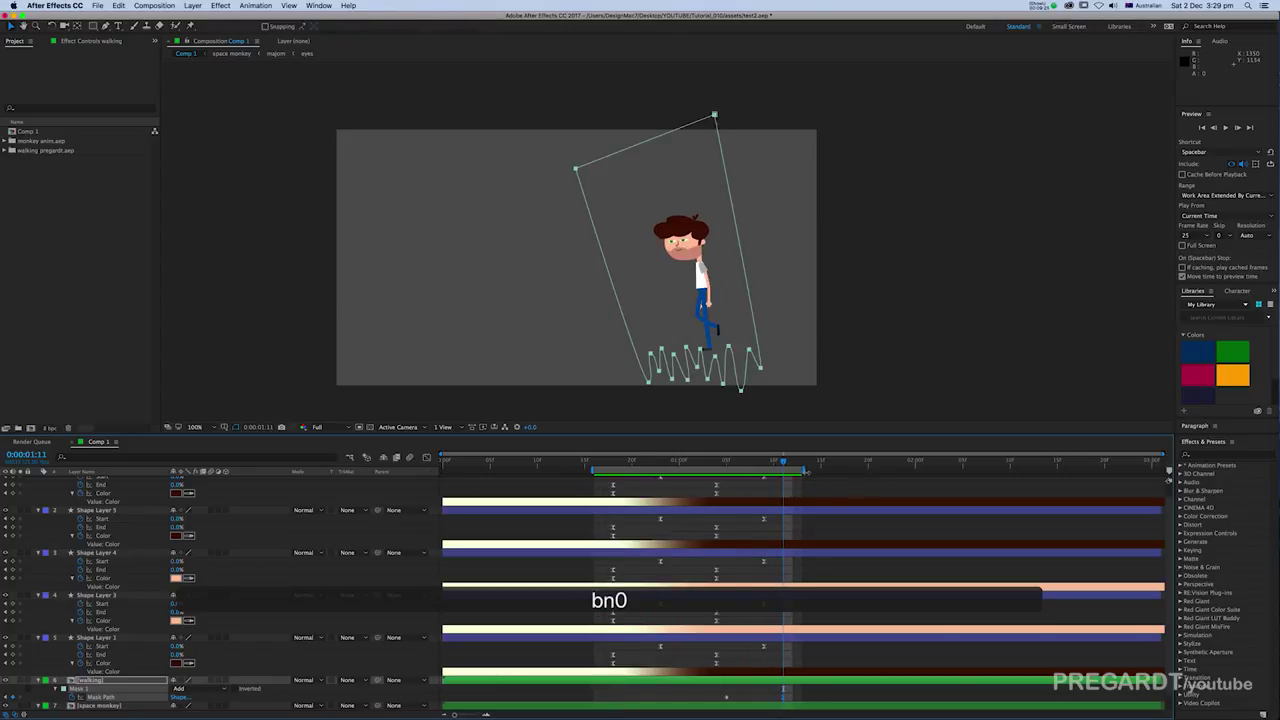
left_click_drag(805, 470, 870, 476)
left_click_drag(592, 470, 545, 469)
Step: Move the walking layer's two Mask Path keyframes to 0:00:01:04 and 0:00:01:13
mouse_move(730, 458)
left_mouse_down()
mouse_move(666, 457)
mouse_move(726, 474)
left_mouse_up()
left_click(727, 698)
left_click_drag(722, 700, 771, 695)
Step: In the speed graph, lengthen the incoming ease of the walking layer's last Mask Path keyframe for a faster start and softer stop
left_click(607, 376)
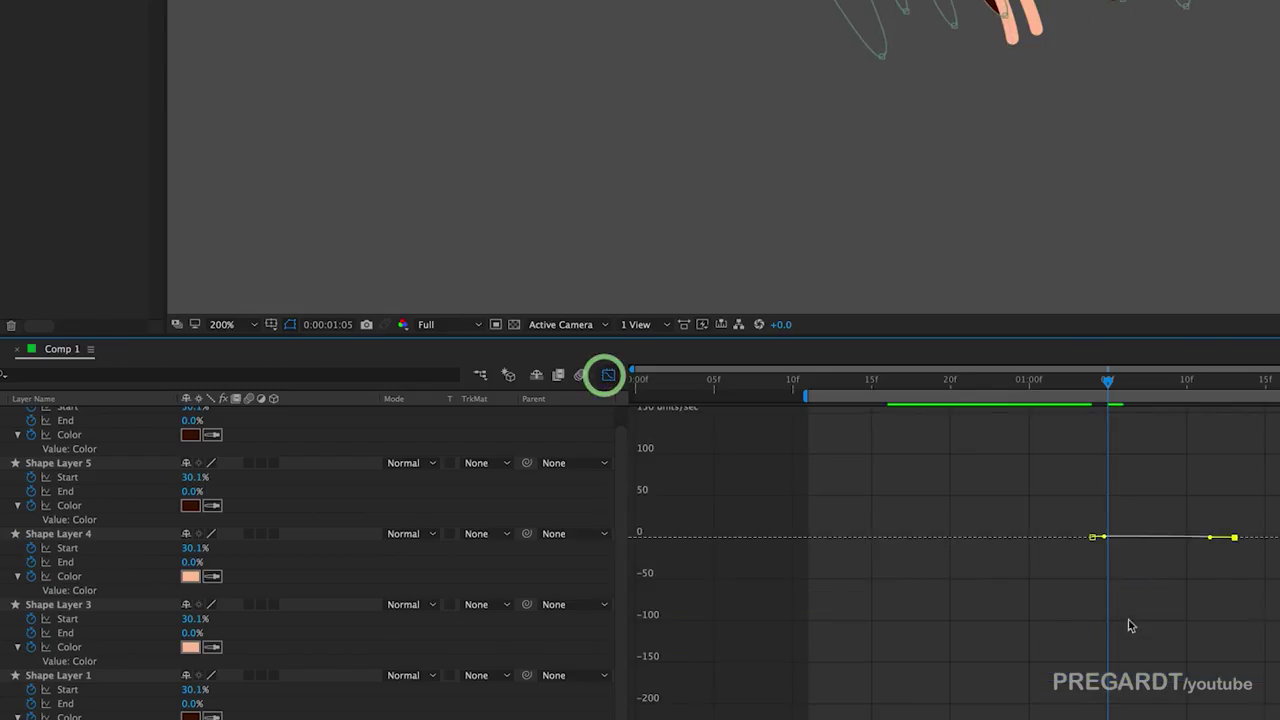
left_click(777, 704)
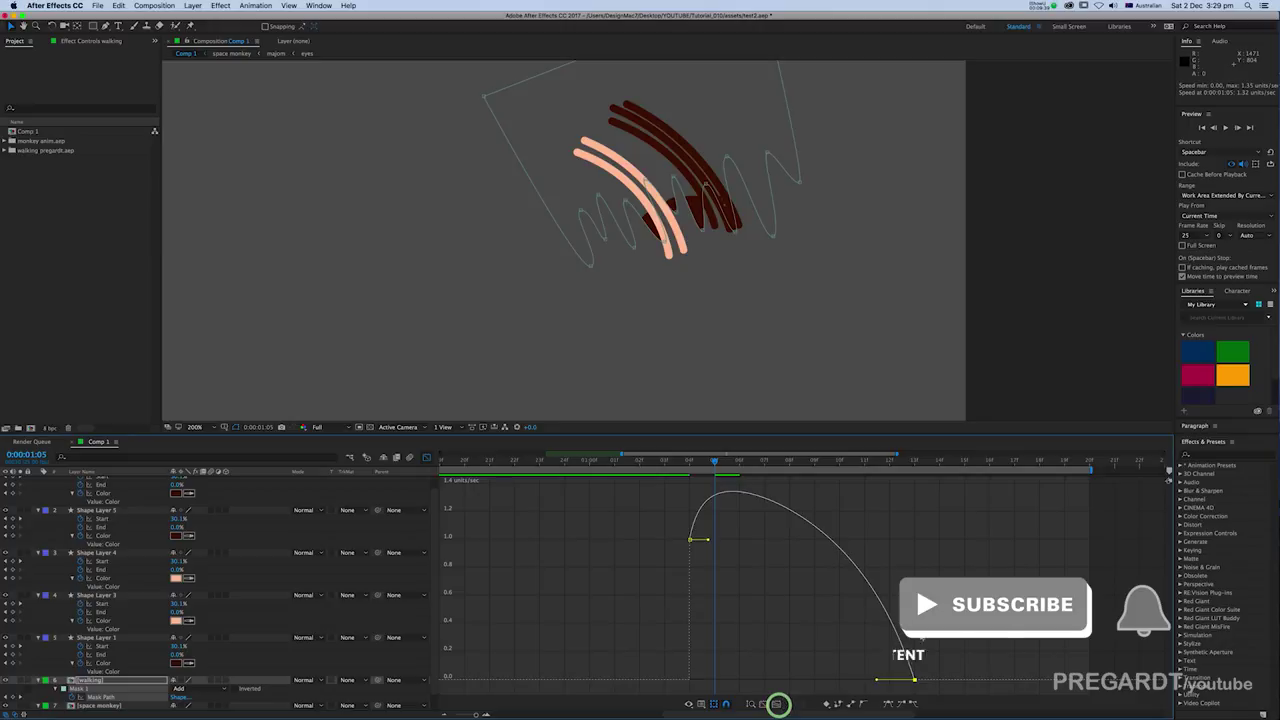
left_click_drag(863, 691, 836, 681)
left_click(426, 458)
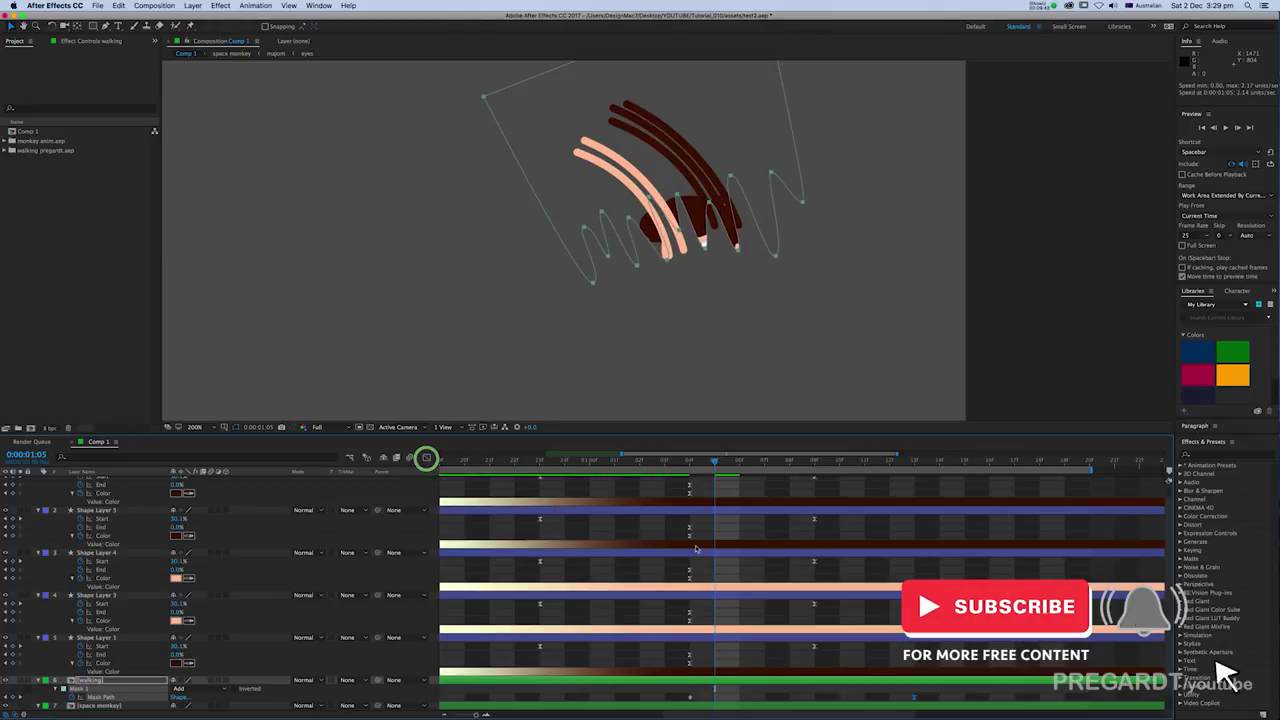
left_click(446, 712)
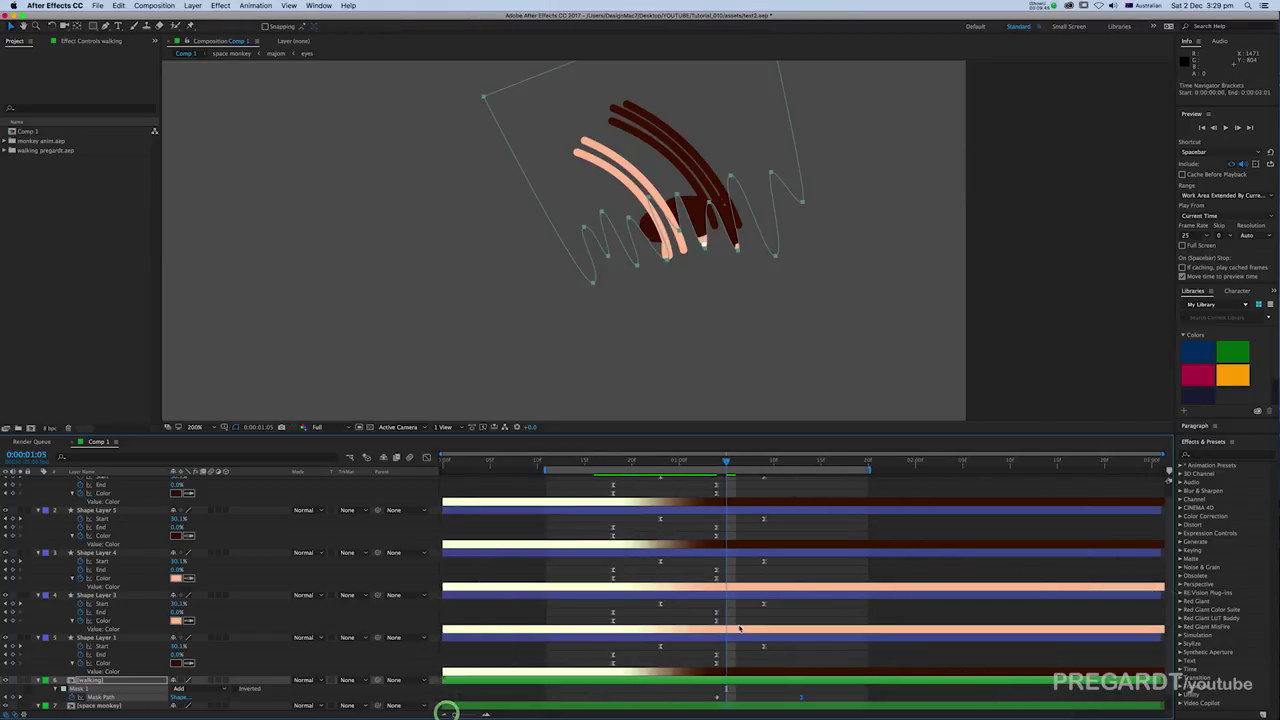
Step: Preview the full transition and scrub through the walking man's reveal to check the mask timing
key("space")
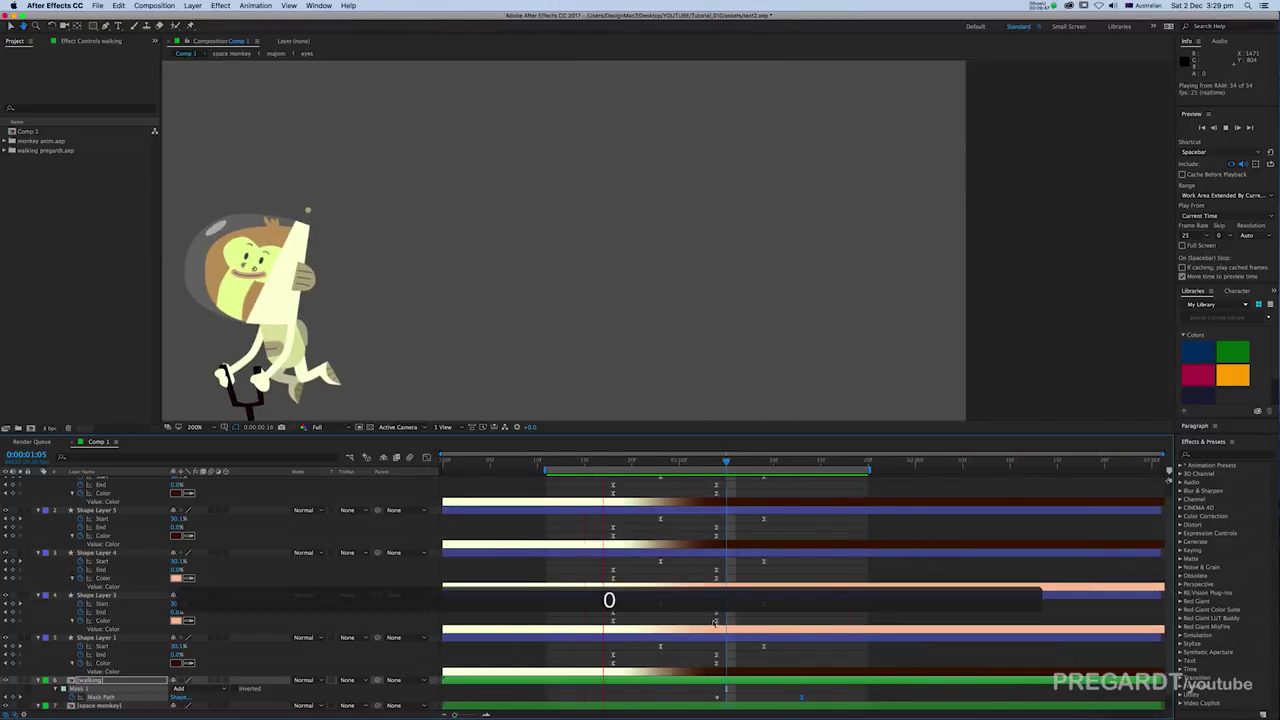
key("0")
scroll(729, 307, "up", 1)
scroll(741, 395, "down", 4)
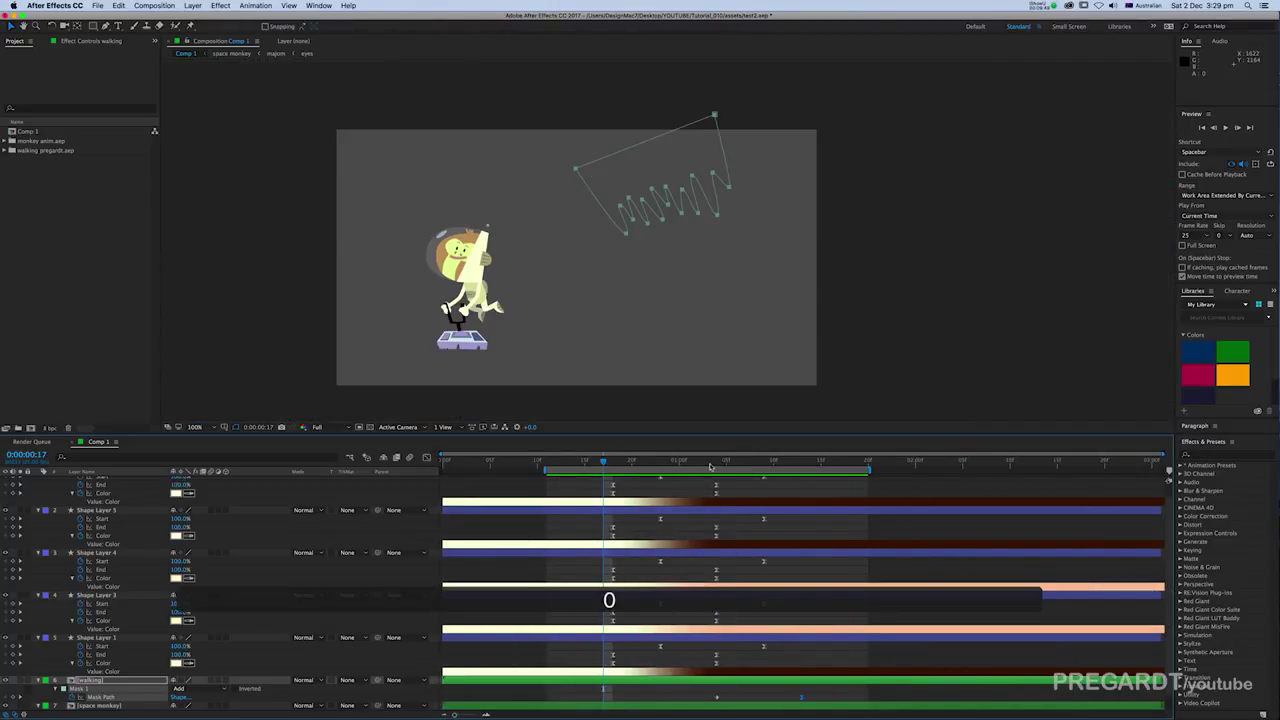
left_click_drag(709, 465, 802, 510)
key("0")
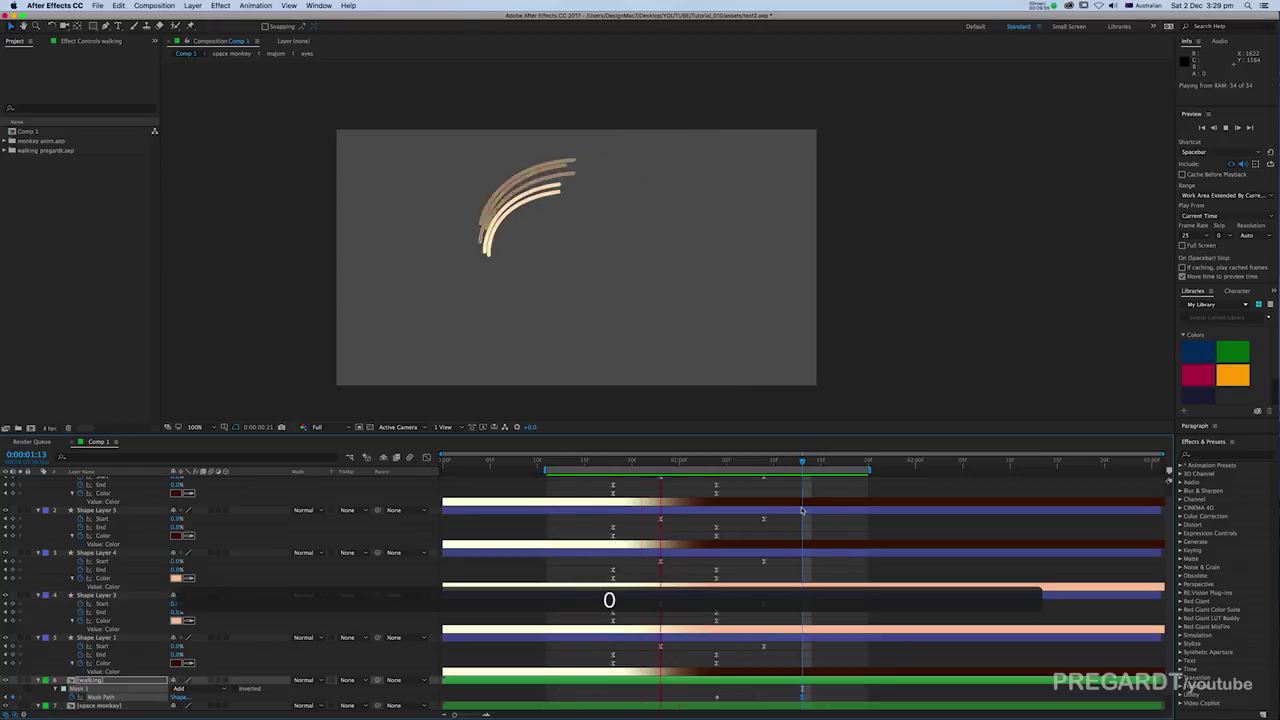
Step: At 0:00:01:06, reshape the walking layer's mask by pulling a wave point beneath the man's head down past his chest
left_click(725, 462)
mouse_move(725, 462)
left_mouse_down()
mouse_move(752, 469)
mouse_move(706, 457)
mouse_move(733, 464)
left_mouse_up()
key("period")
left_click_drag(704, 263, 672, 218)
left_click_drag(754, 338, 771, 388)
left_click(736, 698)
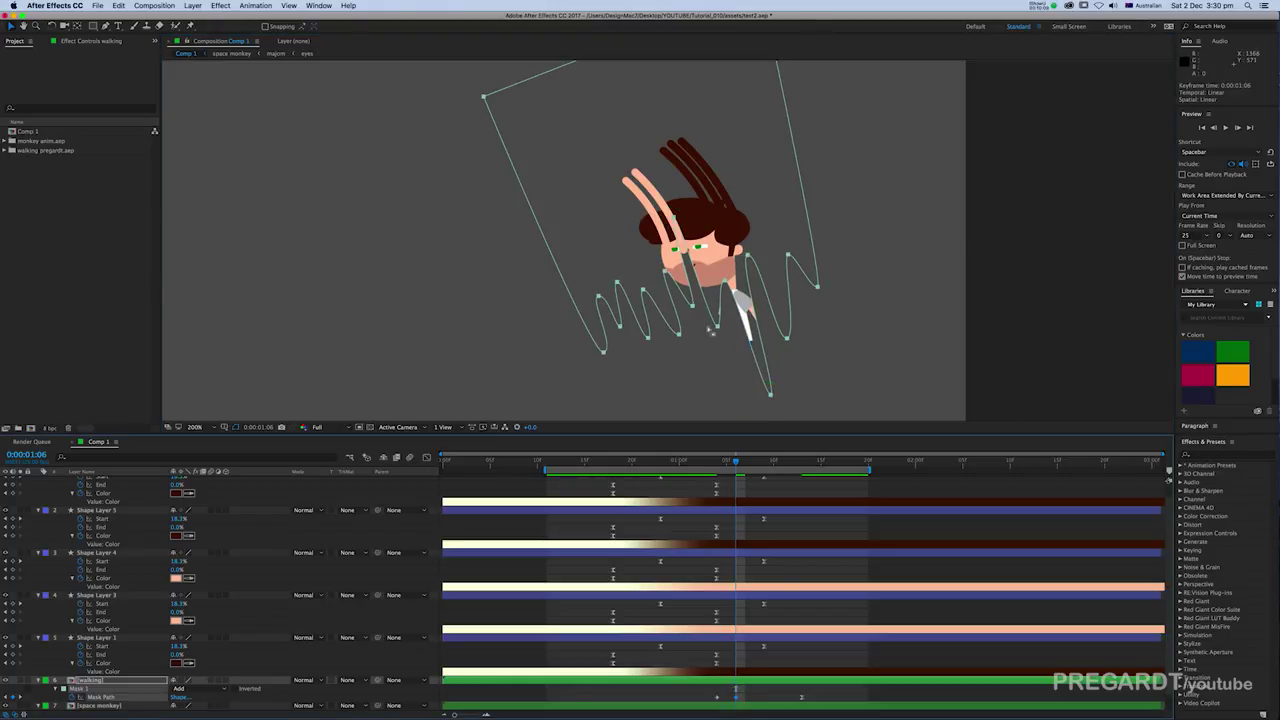
Step: Shift all three walking layer Mask Path keyframes one frame earlier and preview the result
left_click_drag(744, 465, 716, 462)
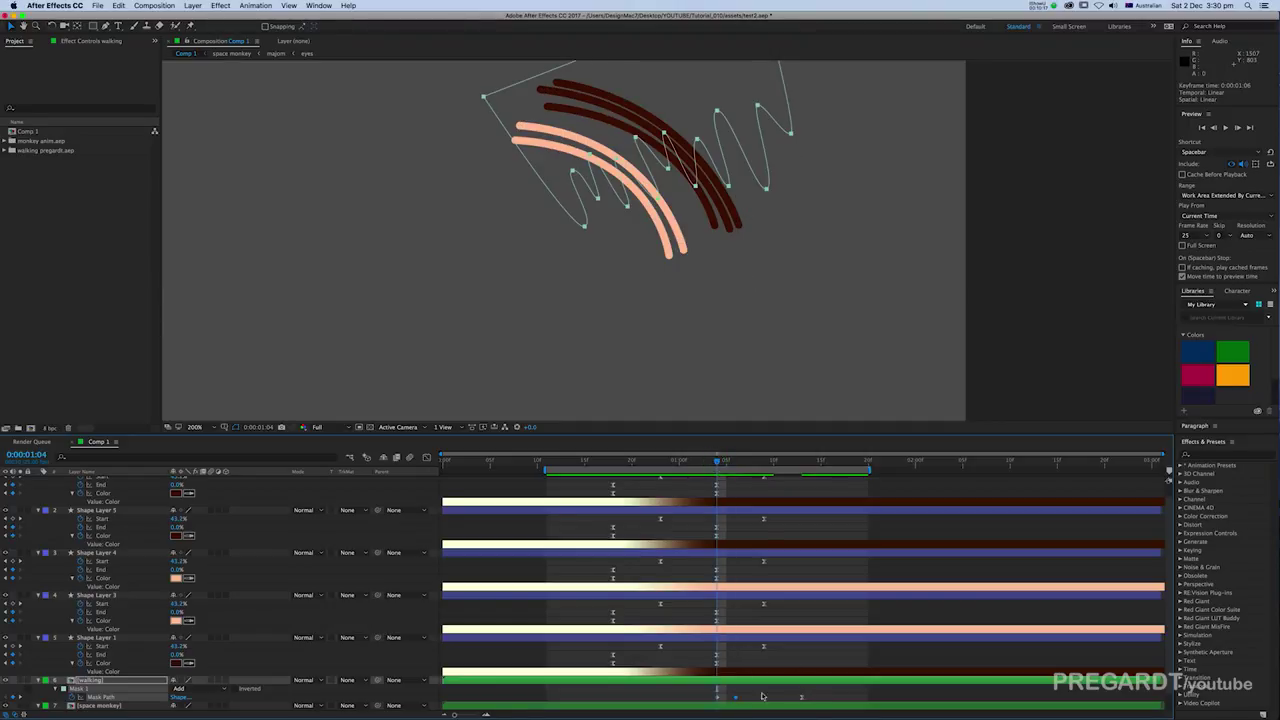
left_click_drag(810, 697, 729, 700)
key("KP_0")
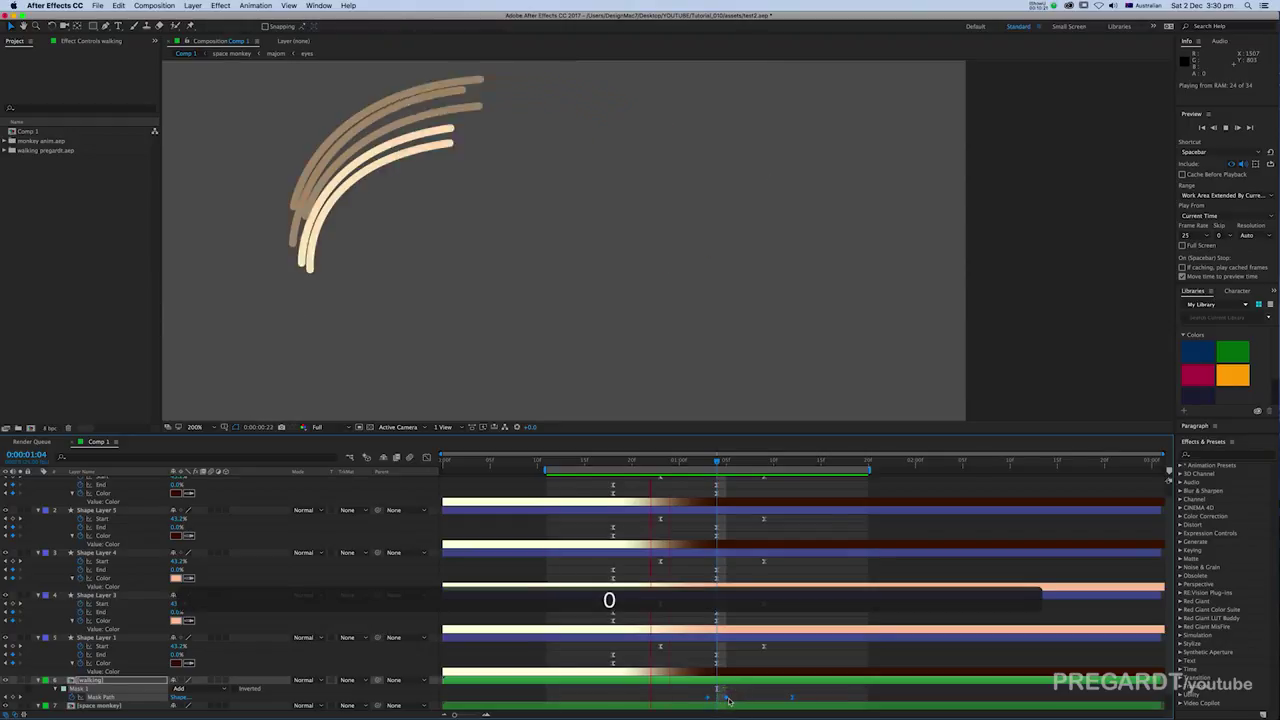
Step: Keyframe the walking layer's Scale at 100% at 0:00:01:03, and set its vertical scale to 95% at 0:00:01:07
mouse_move(694, 457)
left_mouse_down()
mouse_move(764, 481)
mouse_move(706, 460)
left_mouse_up()
key("comma")
left_click(744, 683)
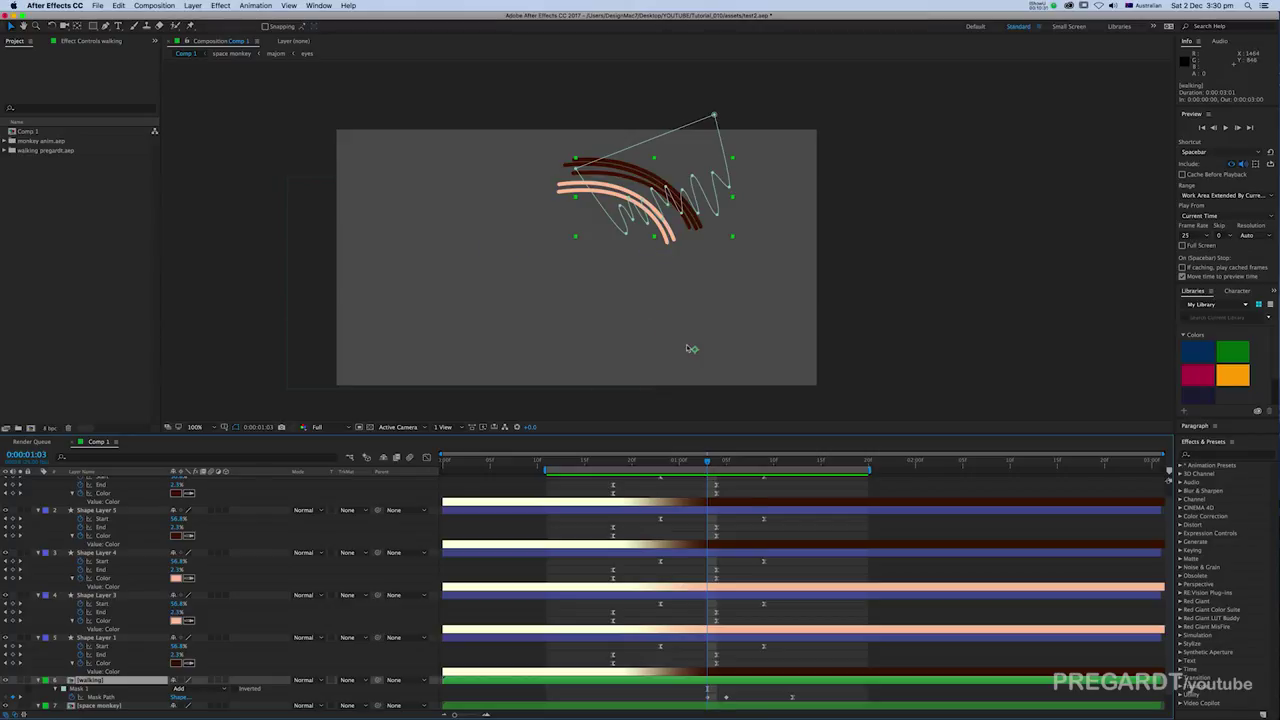
key("s")
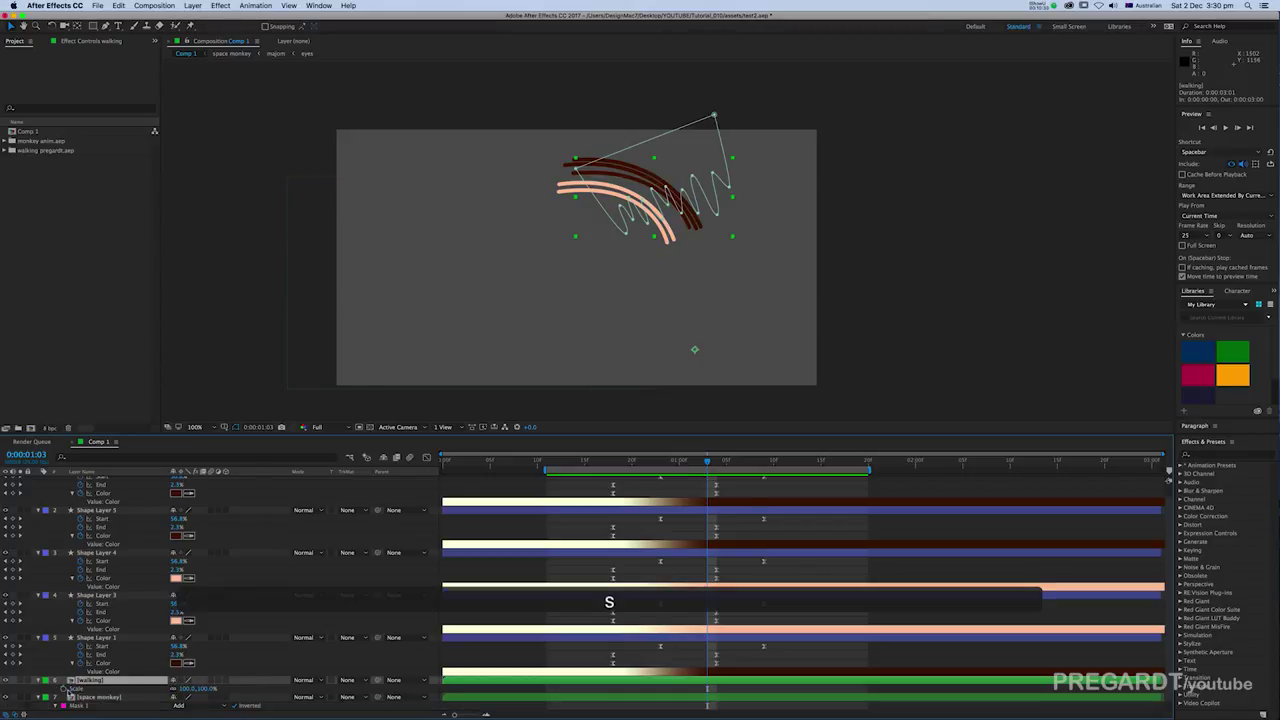
left_click_drag(711, 461, 751, 487)
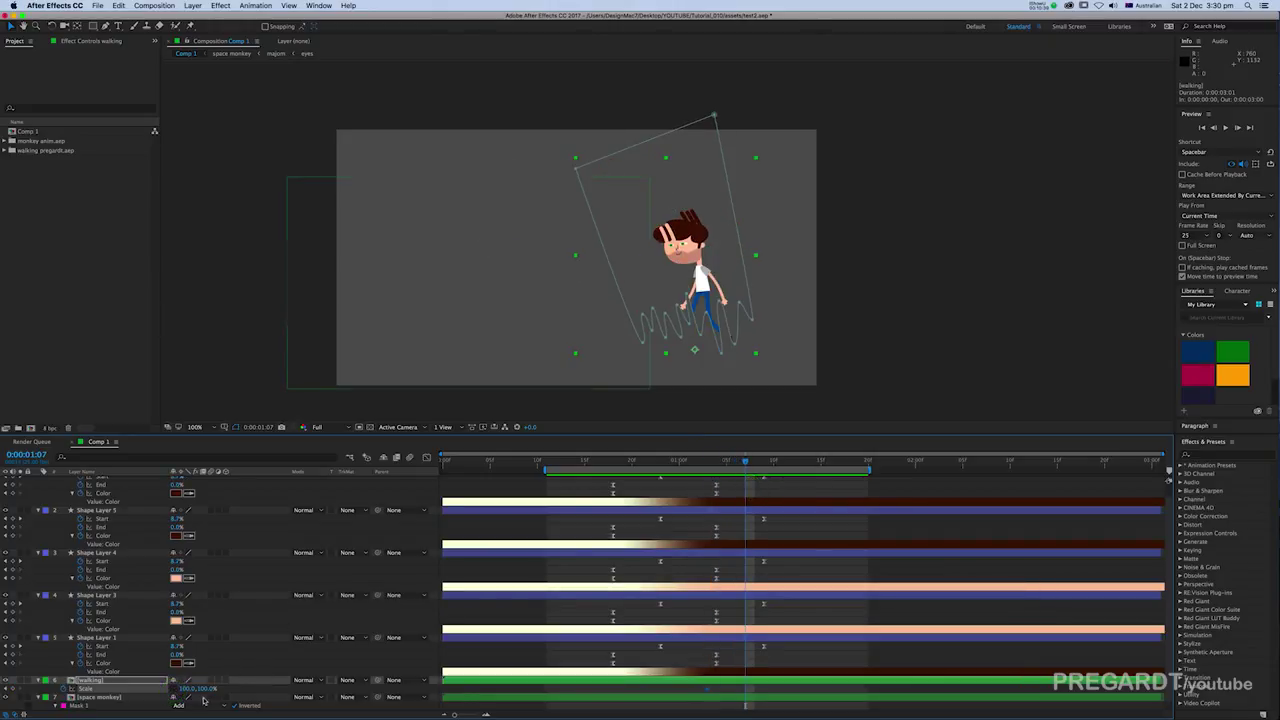
left_click_drag(206, 688, 204, 688)
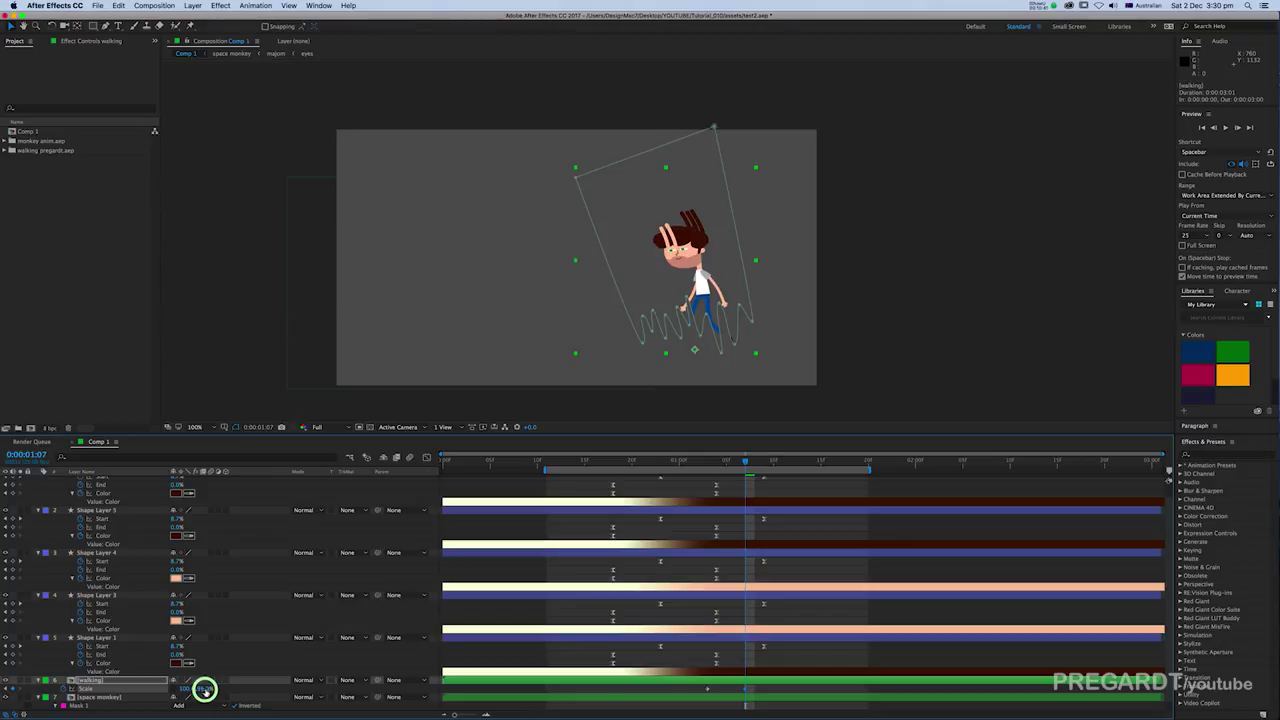
Step: At 0:00:01:11, paste a copy of the walking layer's first Scale keyframe and set its vertical scale to 103%
left_click_drag(773, 460, 781, 462)
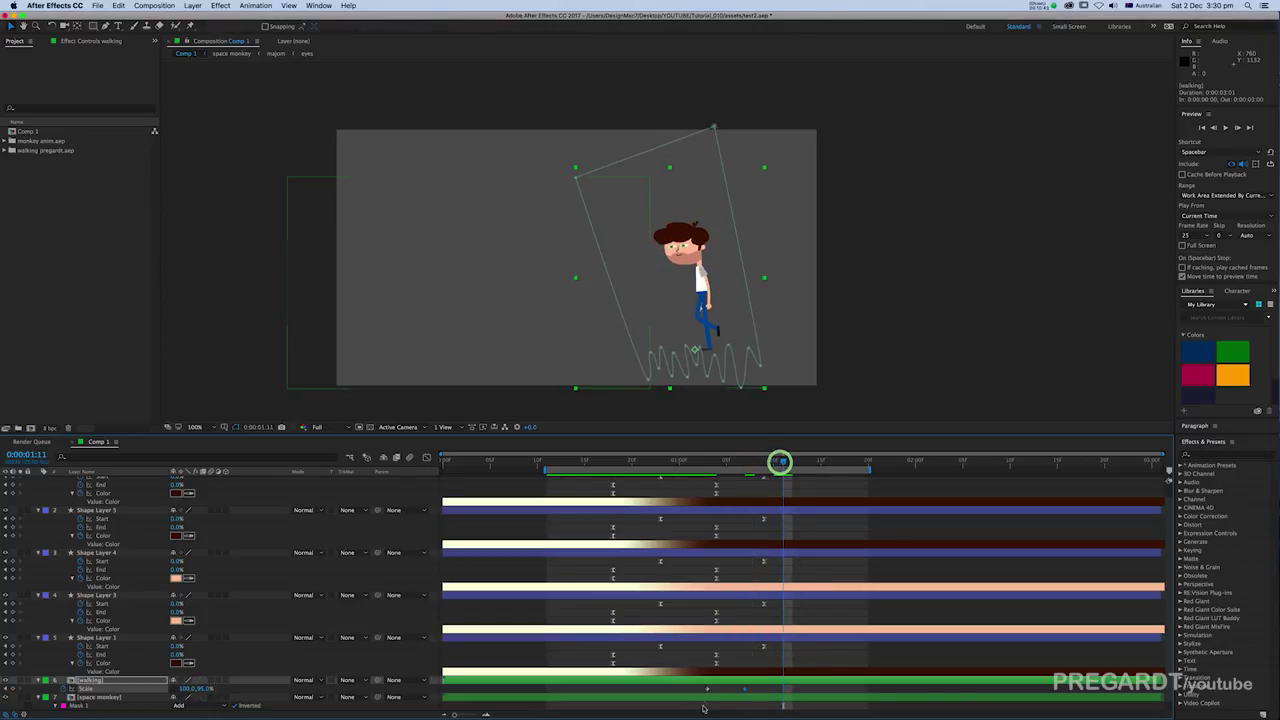
left_click_drag(714, 685, 704, 697)
key("super+c")
key("super+v")
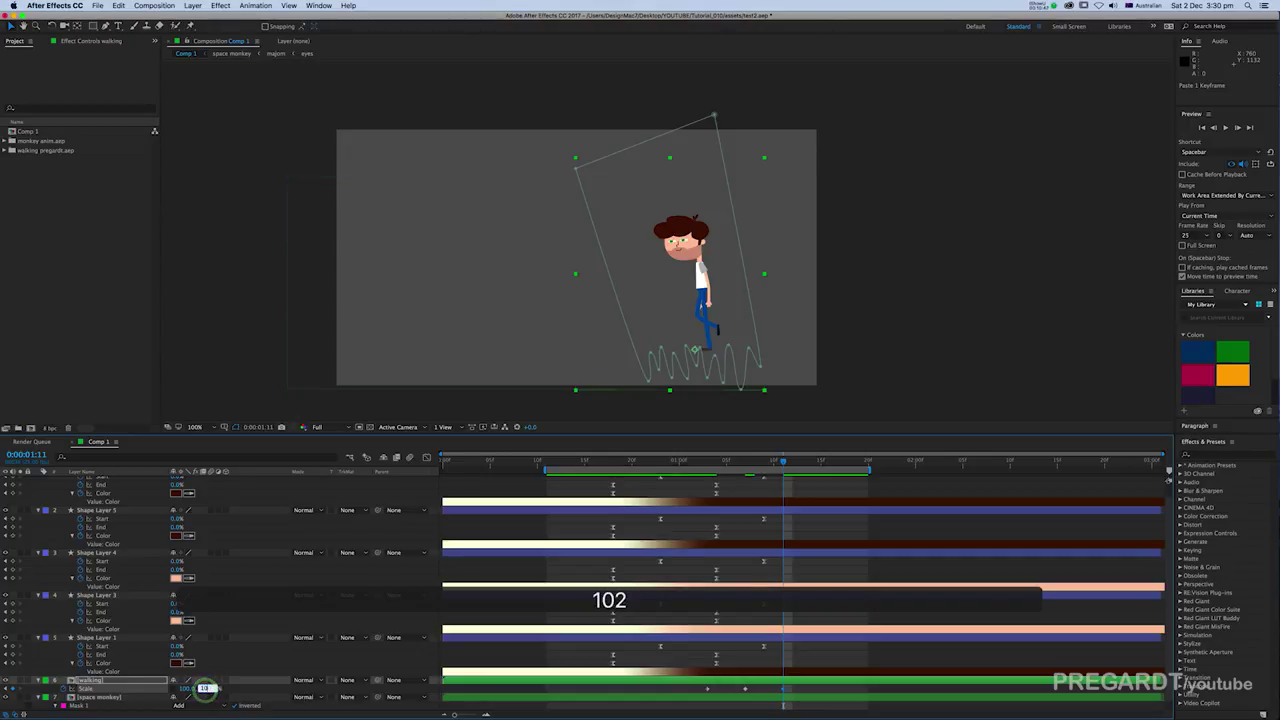
key("Return")
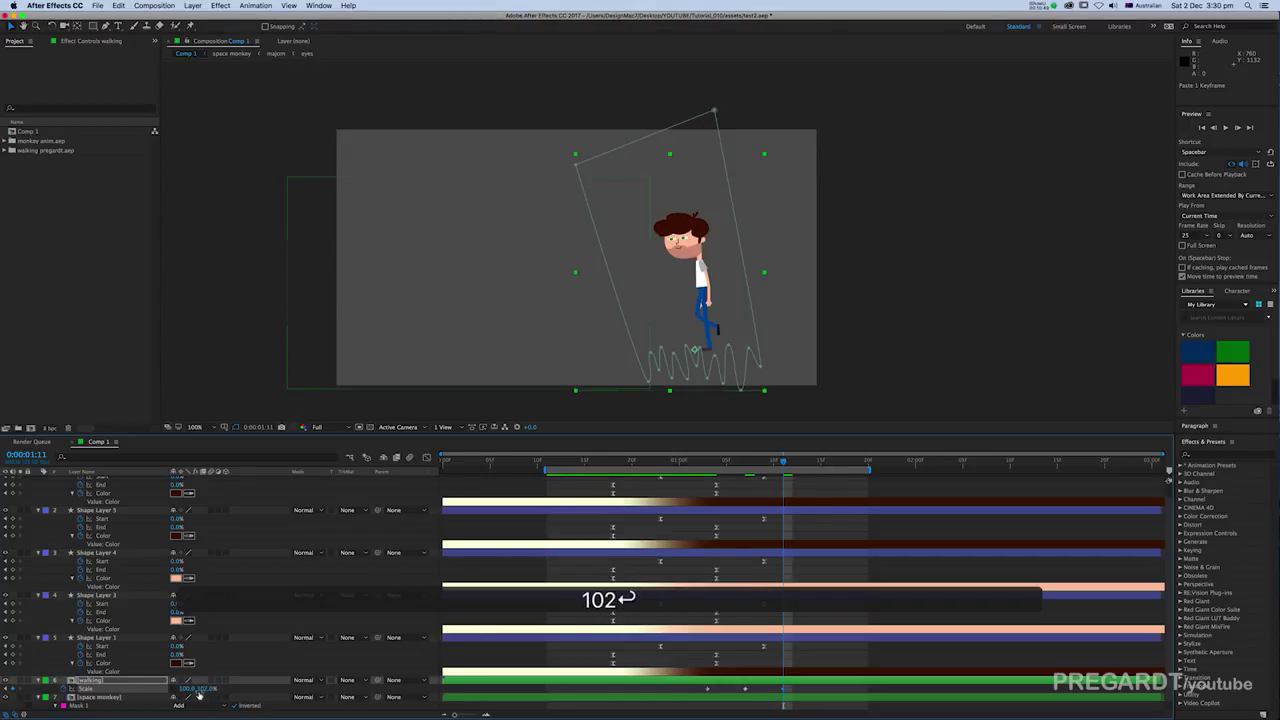
type("10")
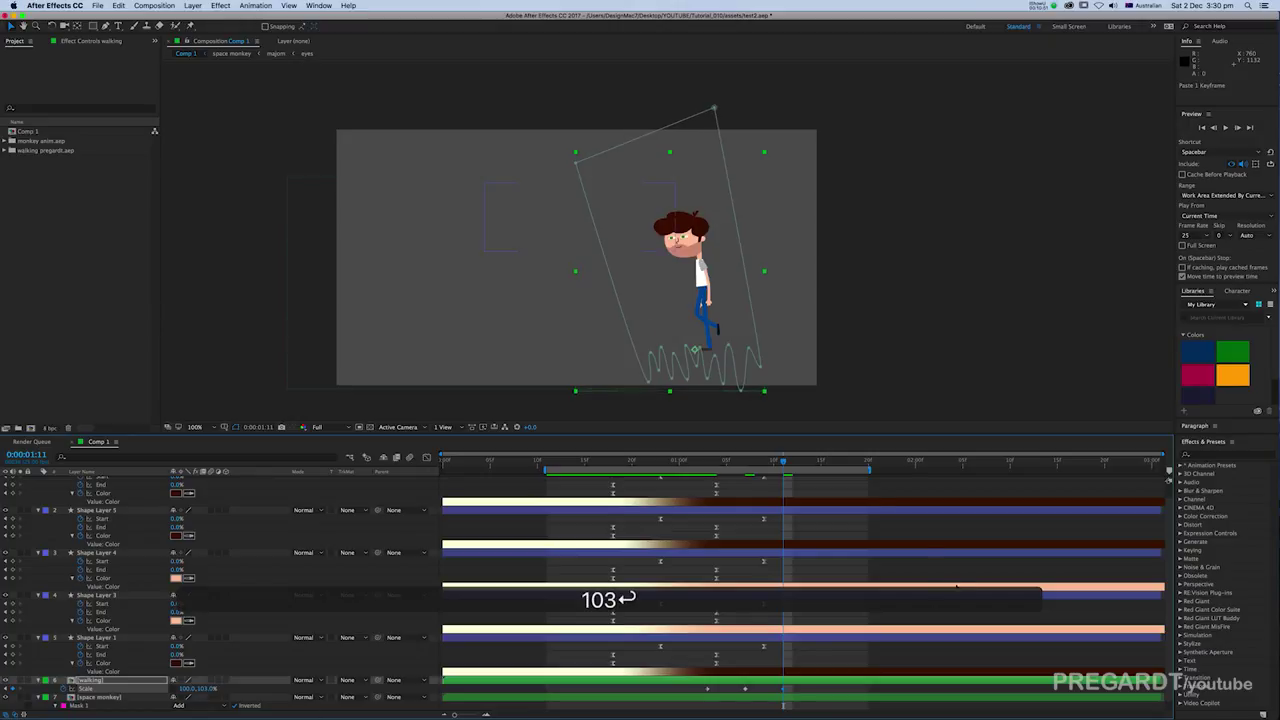
Step: Paste the 100% Scale keyframe at 0:00:01:15, apply Easy Ease to all four walking layer Scale keyframes and preview
left_click_drag(795, 464, 820, 466)
key("super+c")
key("super+v")
left_click(686, 695)
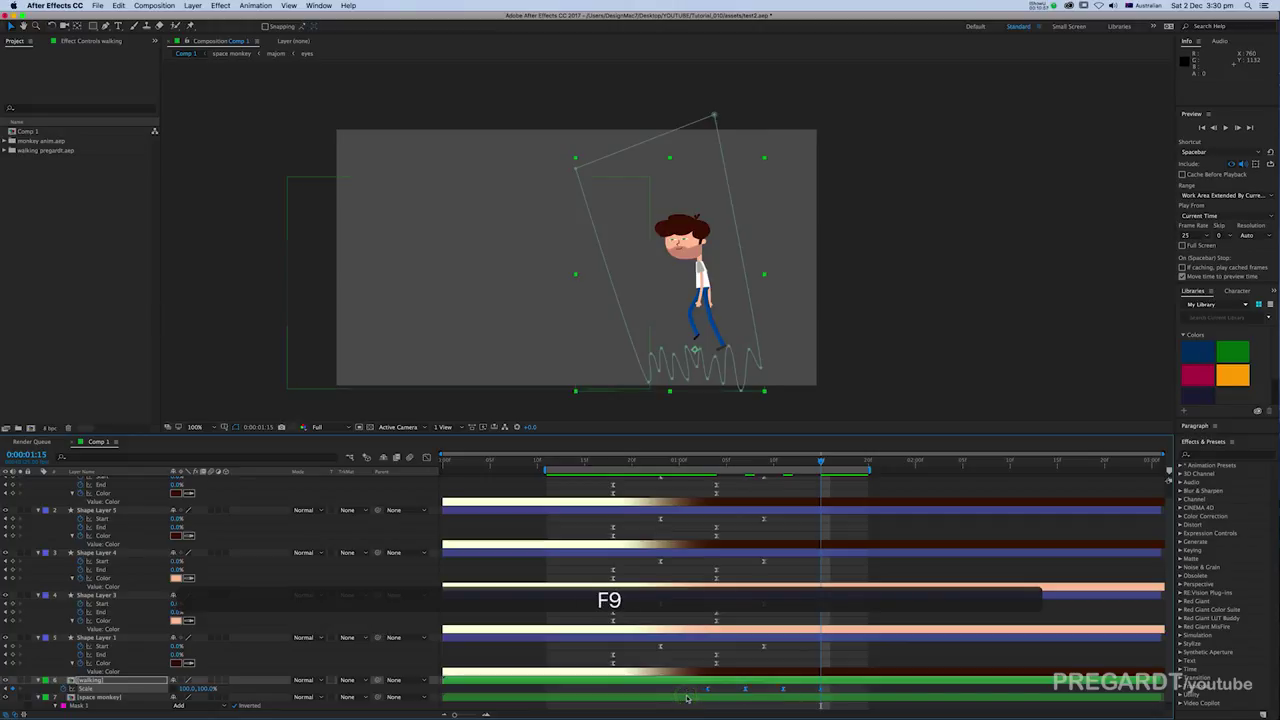
key("0")
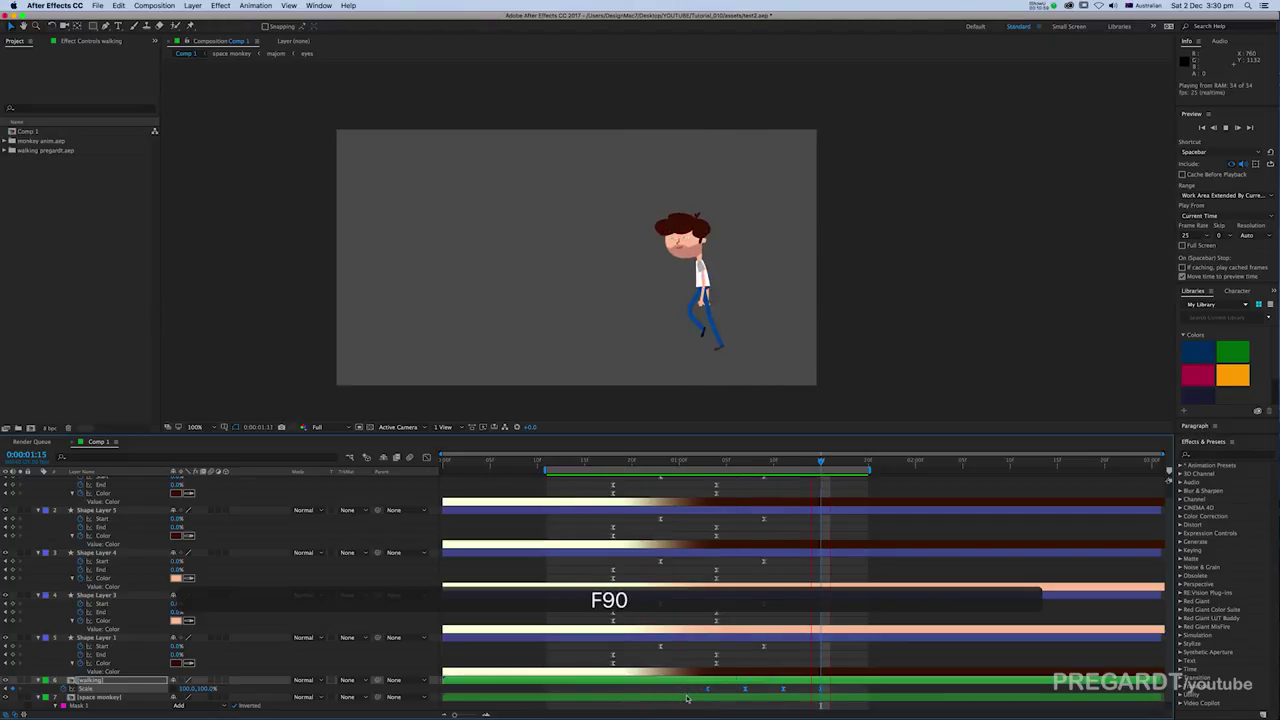
Step: Undo the accidental layer time change and move the walking layer's last three Scale keyframes two frames later
left_click(747, 690)
key("super+z")
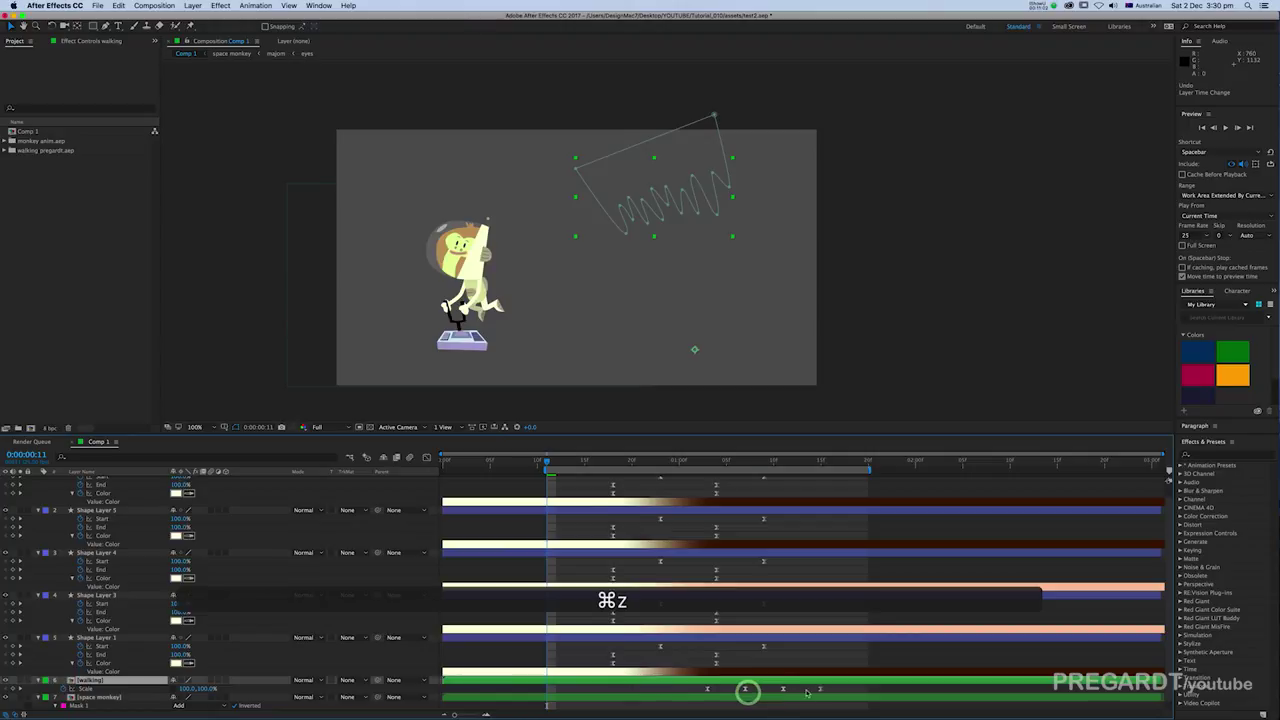
left_click(727, 698)
left_click_drag(754, 691, 763, 691)
Step: Set the walking layer's vertical scale to 94% at the 0:00:01:09 keyframe and preview the bounce
left_click_drag(743, 460, 763, 477)
left_click(764, 688)
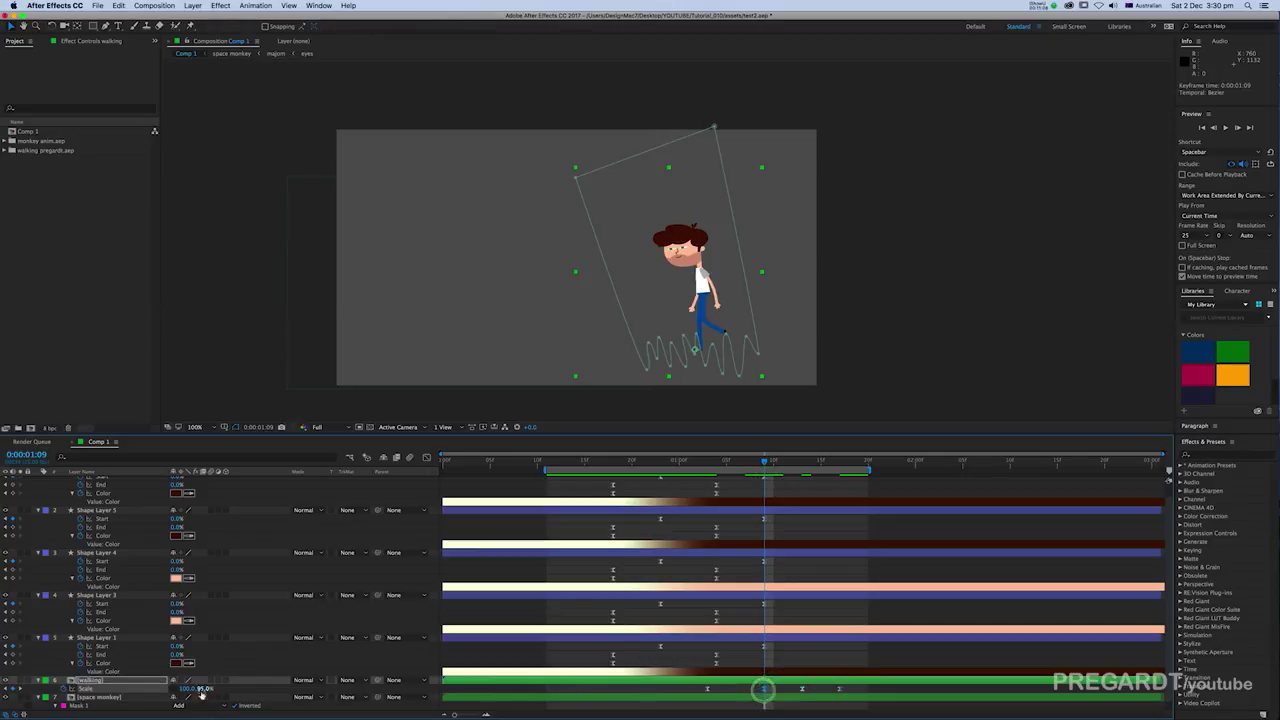
type("94.0")
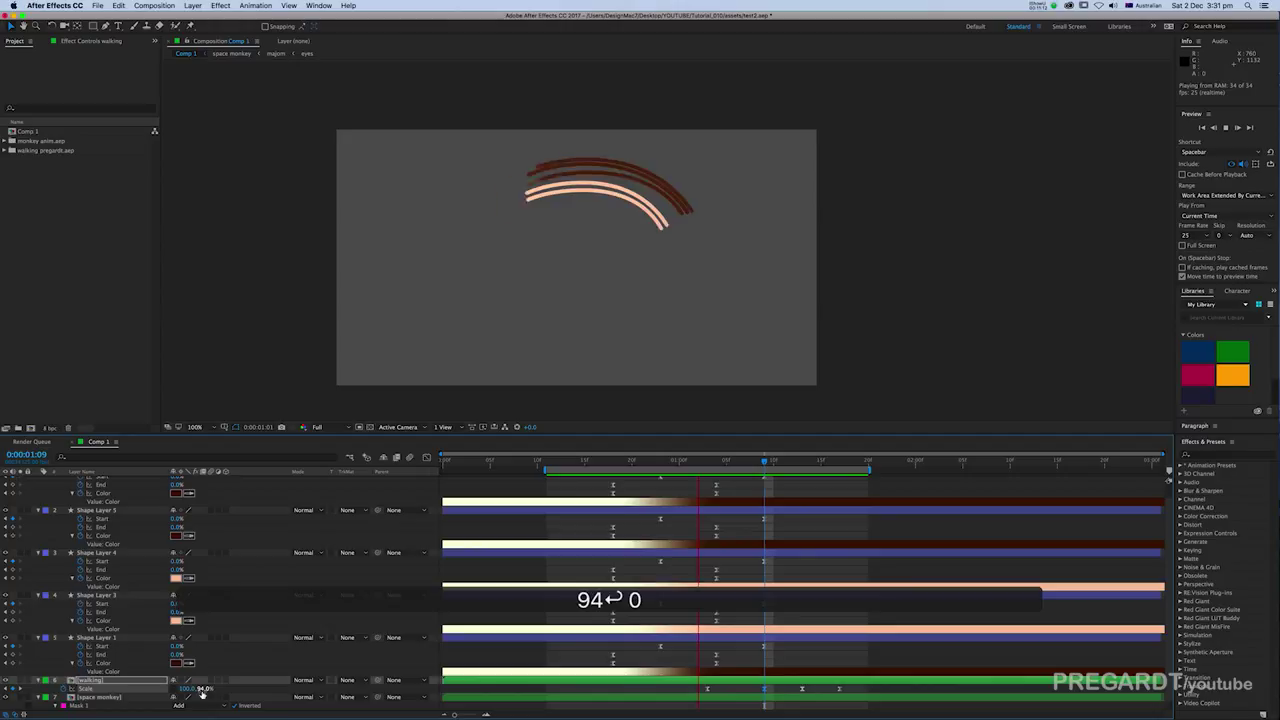
left_click_drag(689, 463, 811, 534)
key("space")
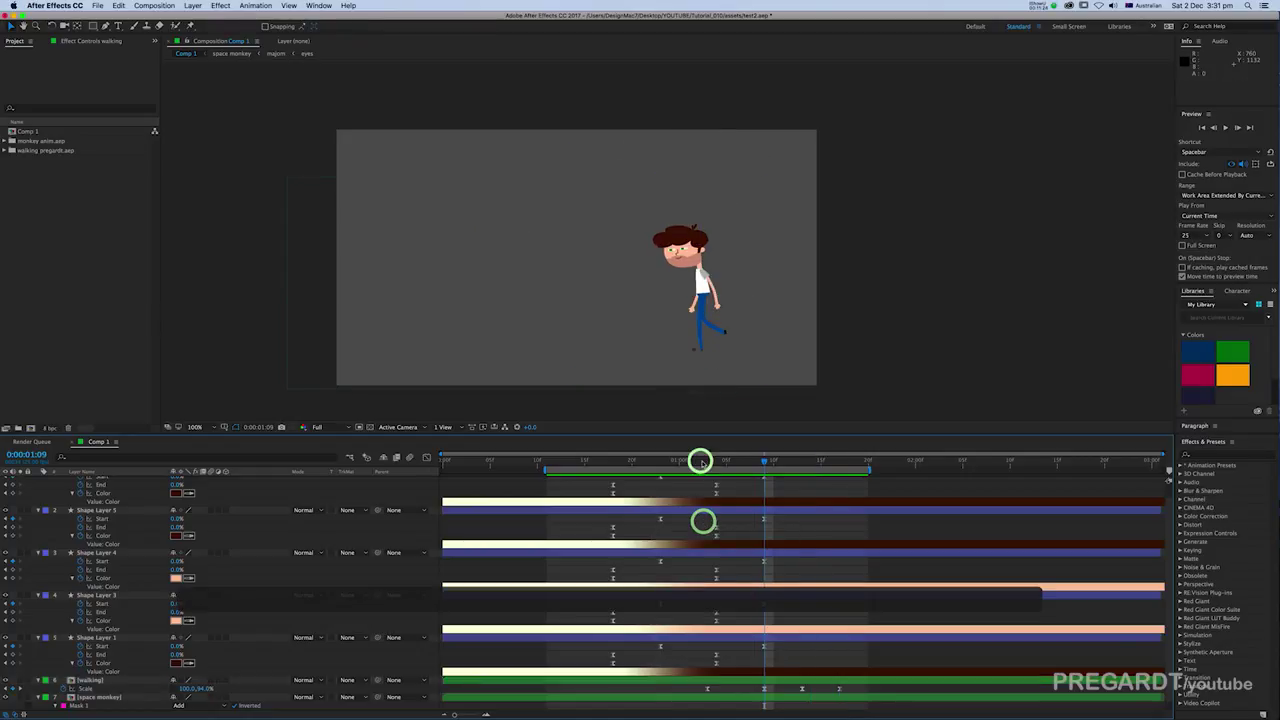
Step: Offset the Start, End and Color keyframes of Shape Layer 5 one frame earlier and those of Shape Layer 4 two frames later
left_click_drag(703, 462, 680, 460)
left_click(661, 521)
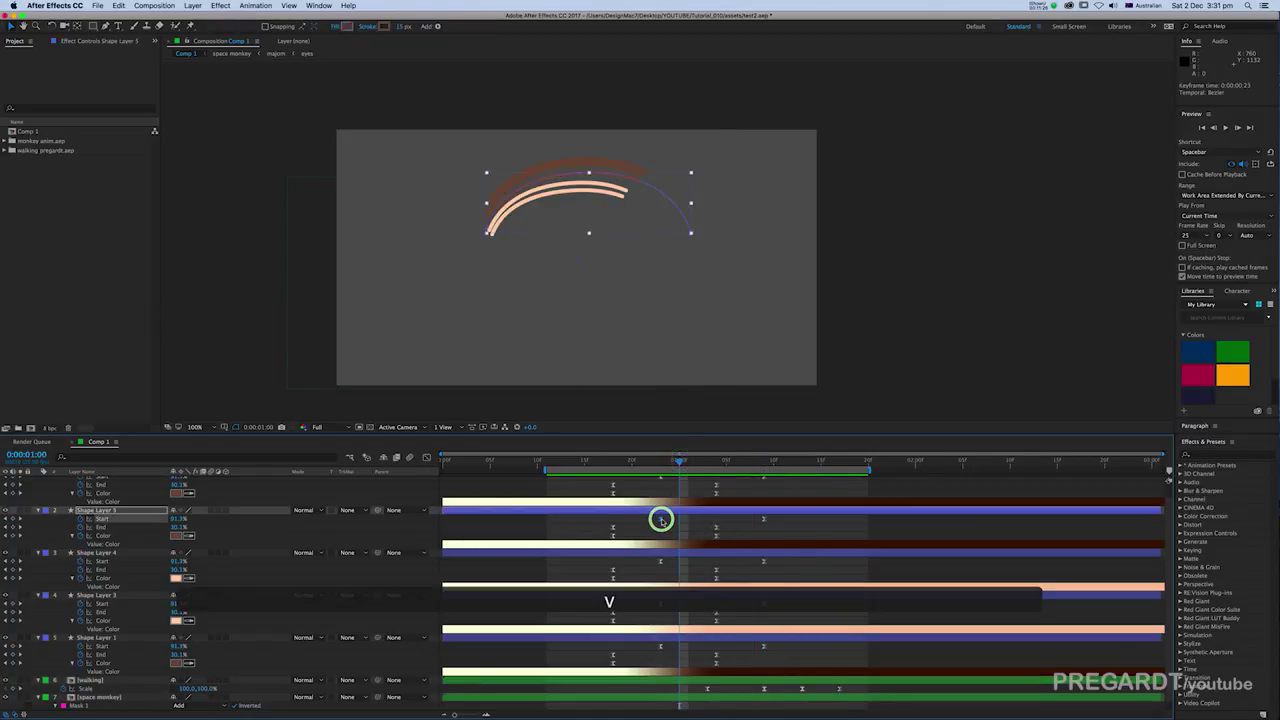
left_click_drag(775, 520, 649, 520)
left_click_drag(720, 569, 677, 563)
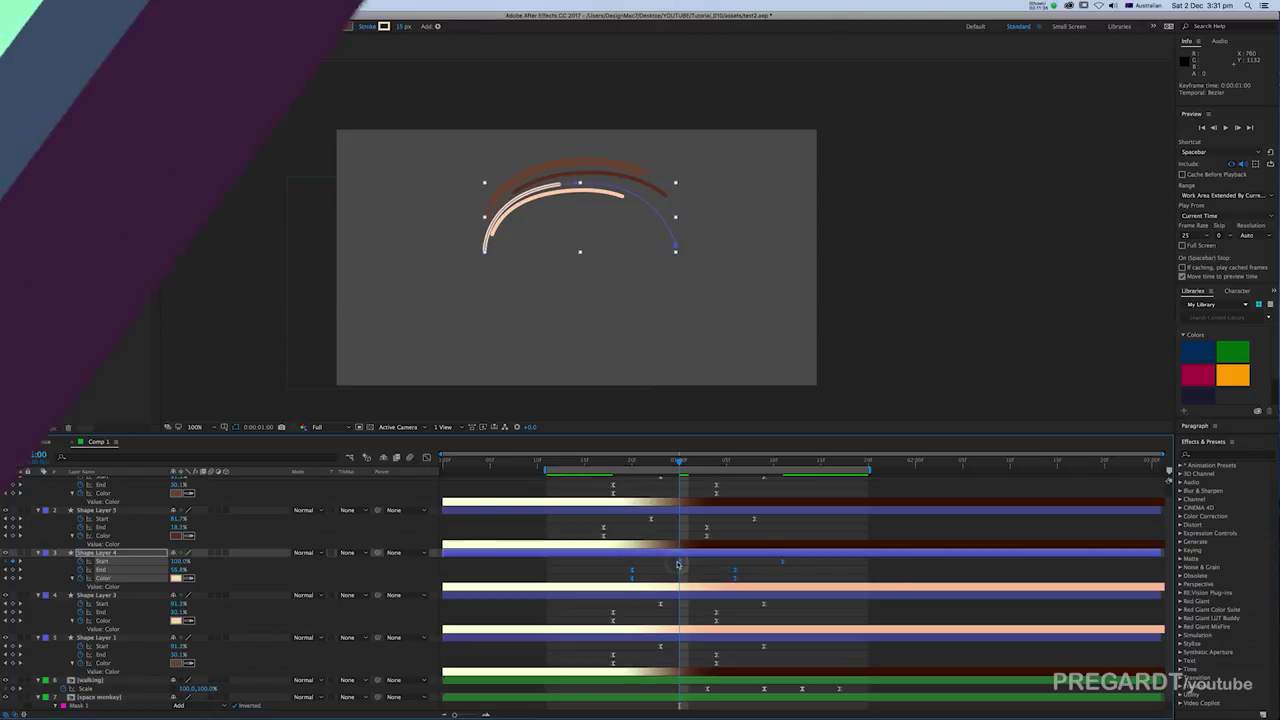